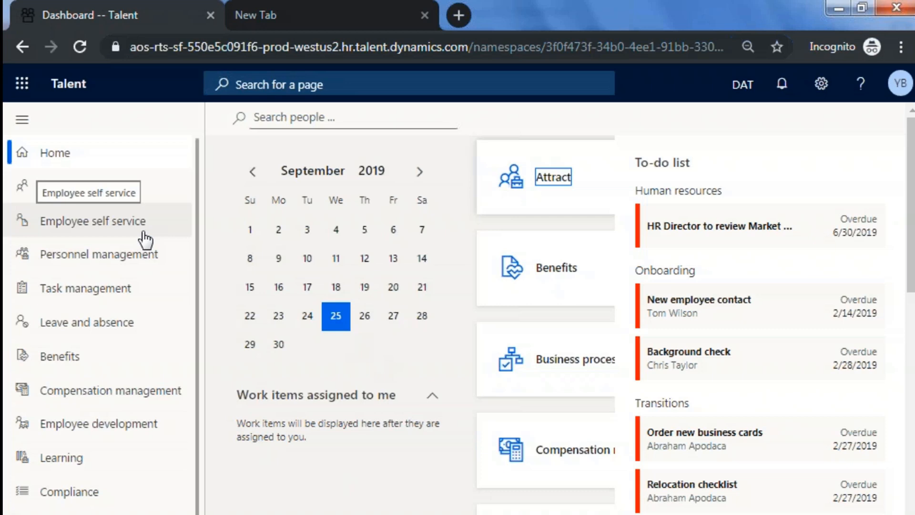
Open the Employee self service workspace and view the list of companies available for selection.
click(136, 228)
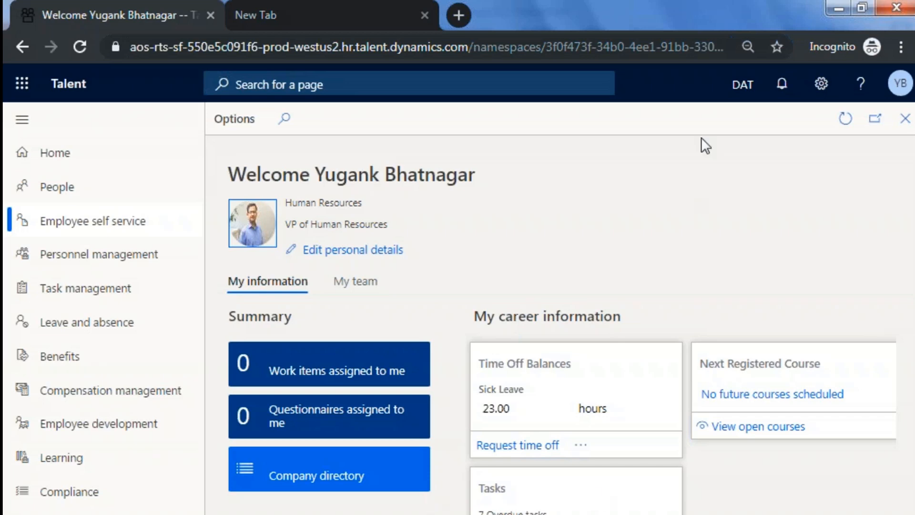
click(751, 96)
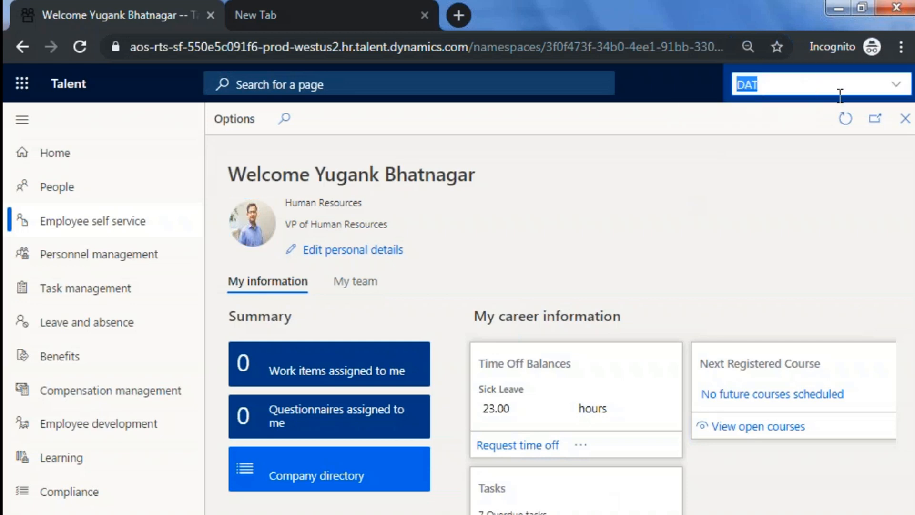
click(896, 85)
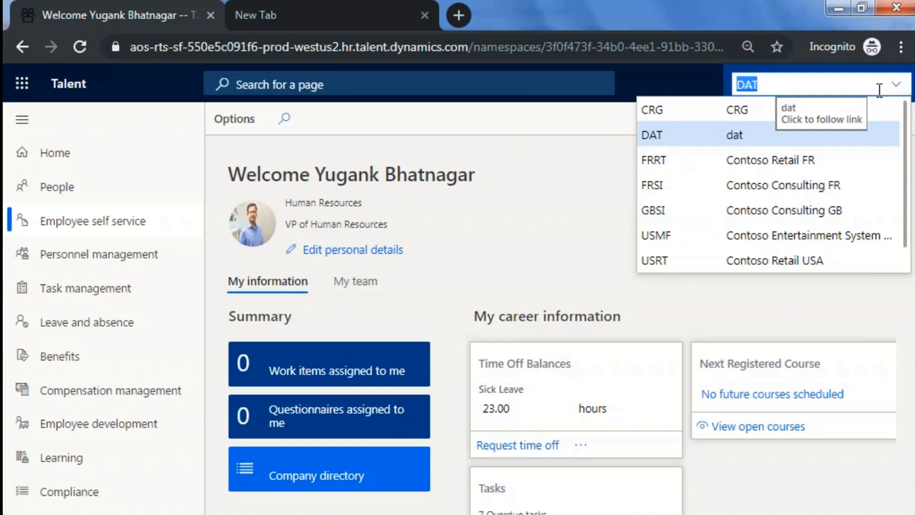
click(596, 188)
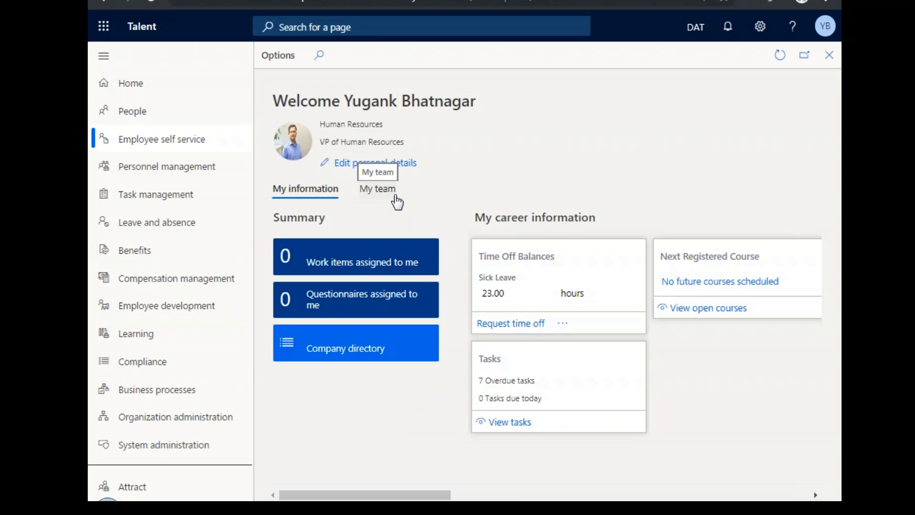
Examine the My career information cards, from time off balances and certificates through to skills, compensation and attachments.
drag(421, 494, 476, 497)
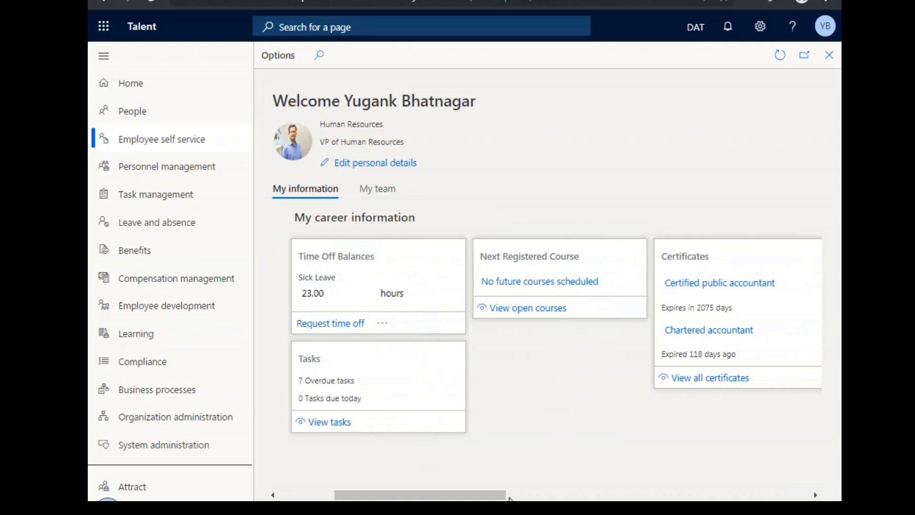
drag(503, 496, 592, 496)
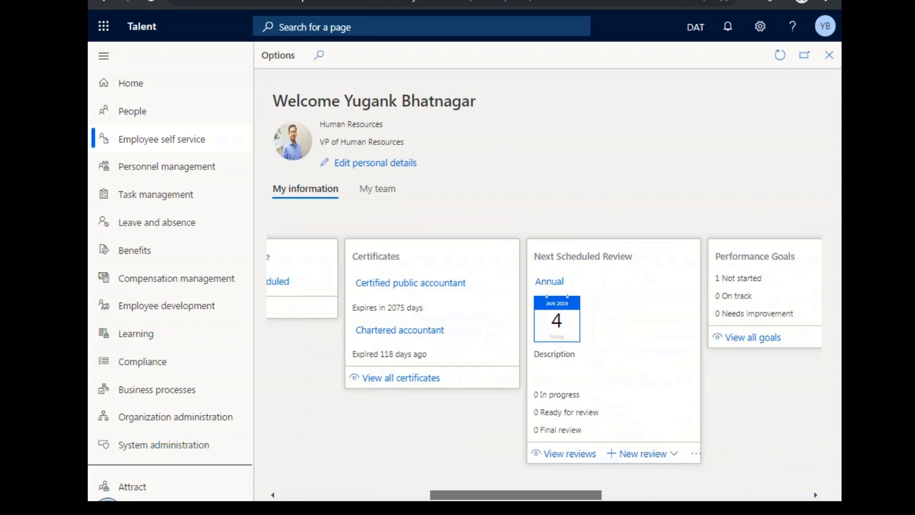
drag(592, 497, 714, 496)
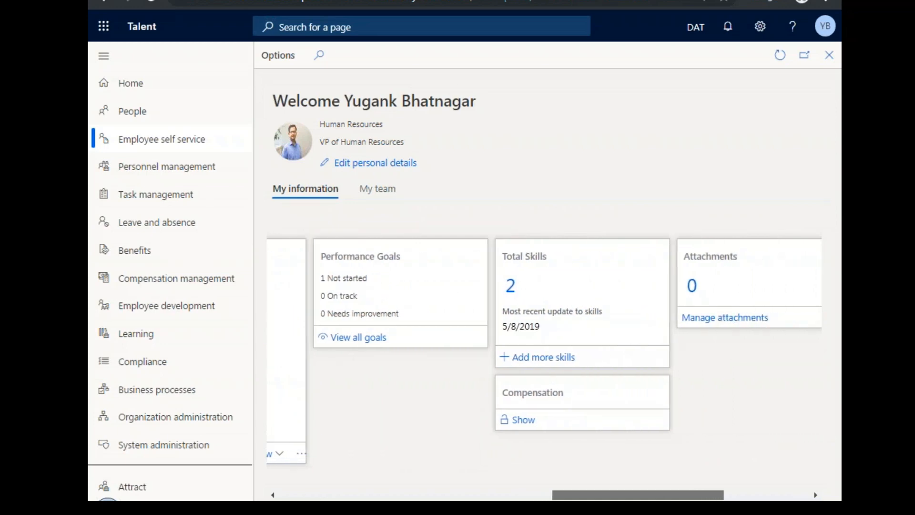
drag(707, 497, 478, 485)
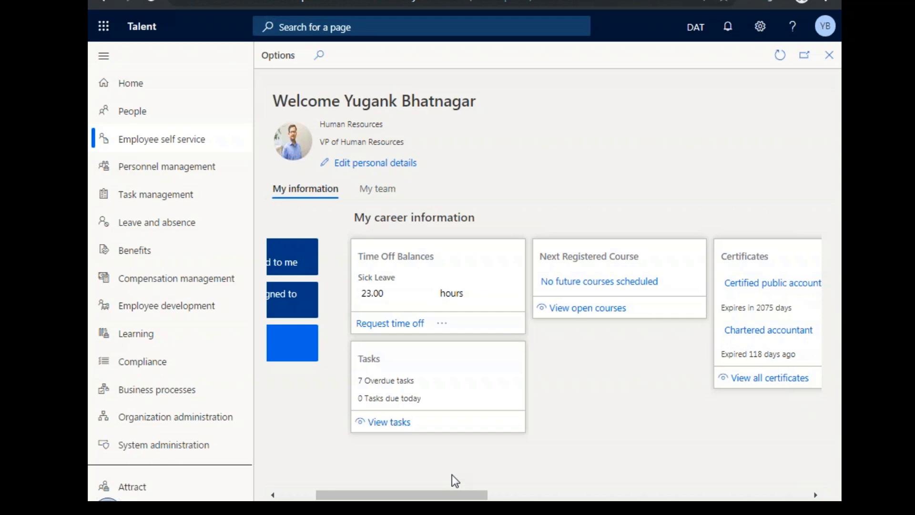
View the leave types and comment field of a time off request, and cancel the request.
click(415, 329)
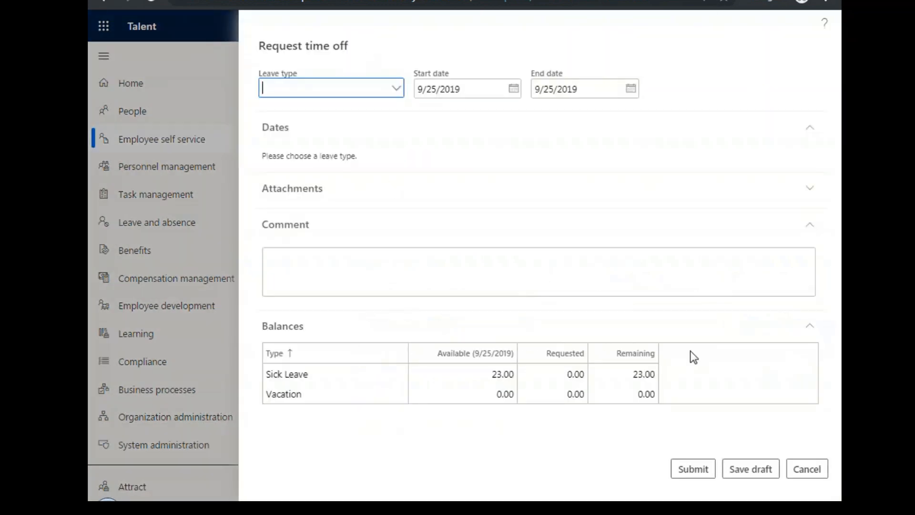
click(397, 89)
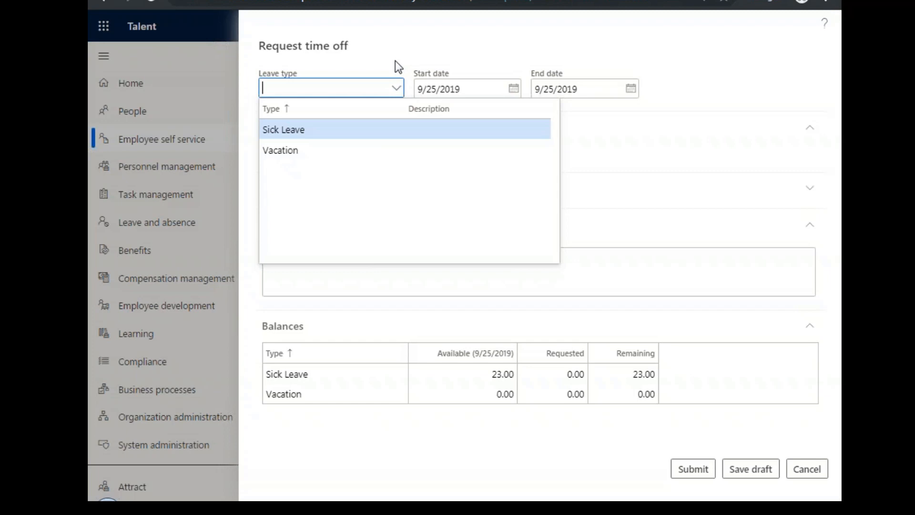
click(395, 61)
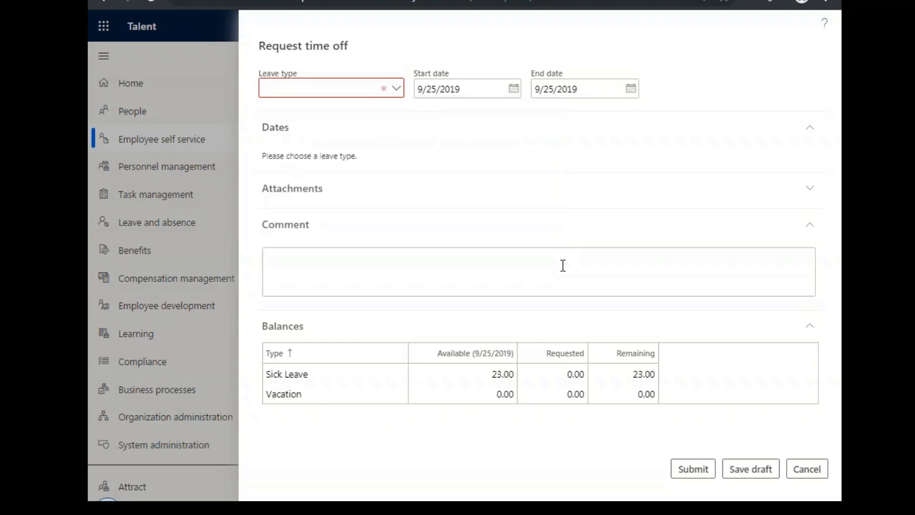
click(454, 281)
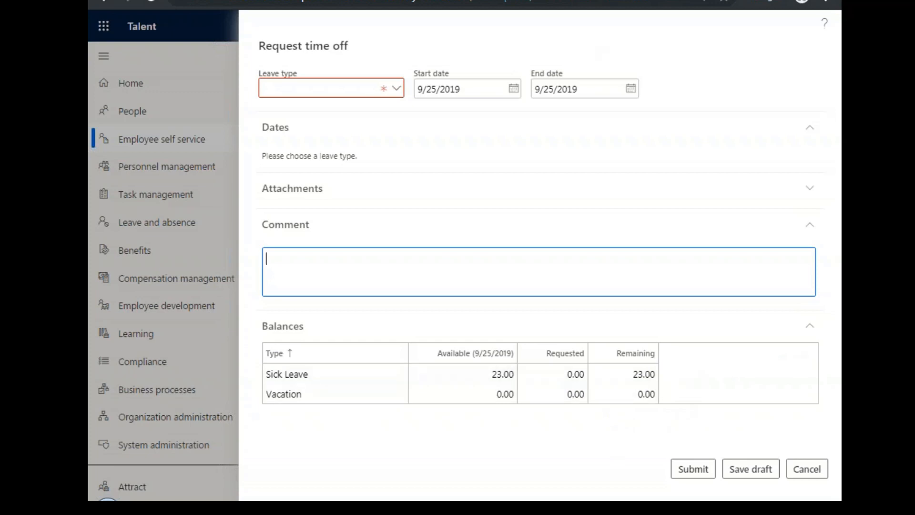
click(797, 471)
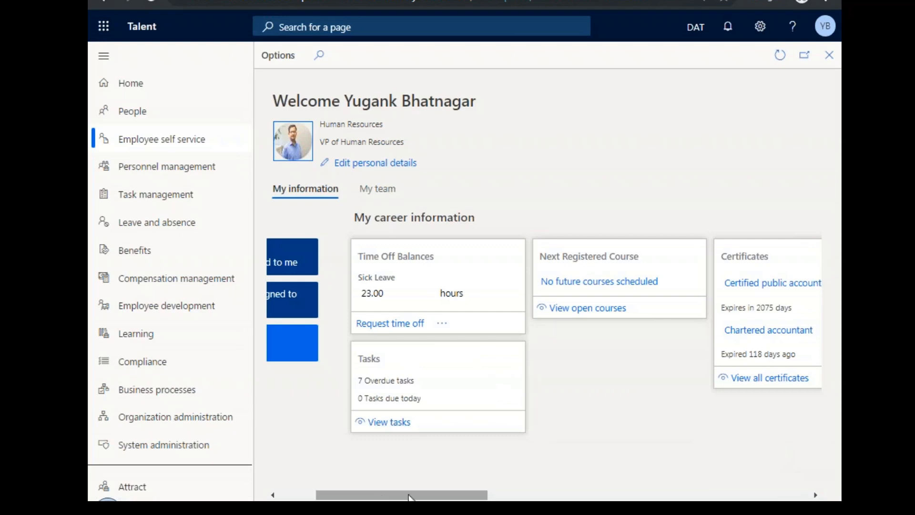
Examine the Additional information links beyond the career cards, from Benefits down to Social.
drag(410, 496, 444, 496)
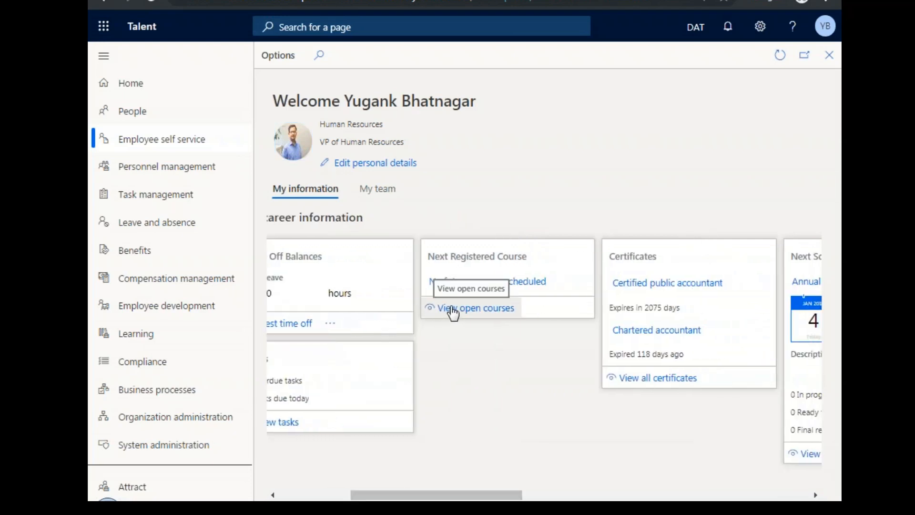
drag(513, 498, 574, 498)
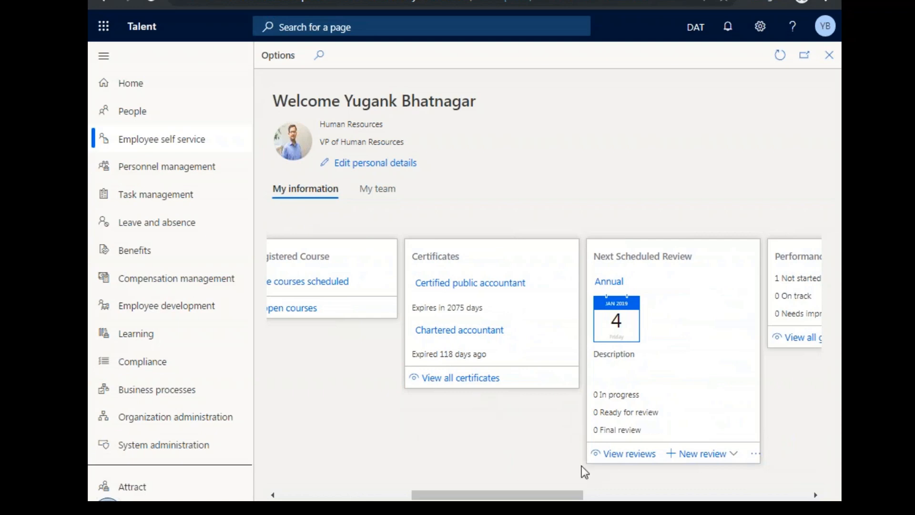
drag(542, 497, 749, 497)
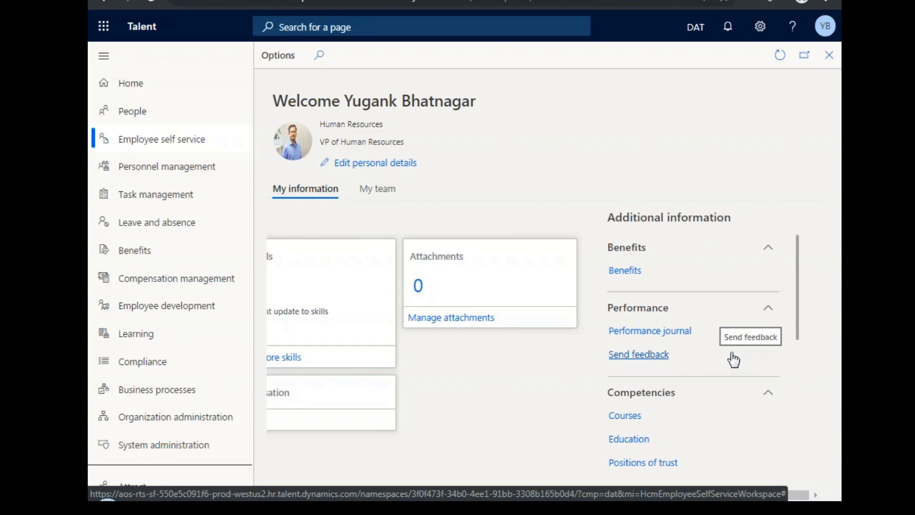
drag(796, 321, 796, 449)
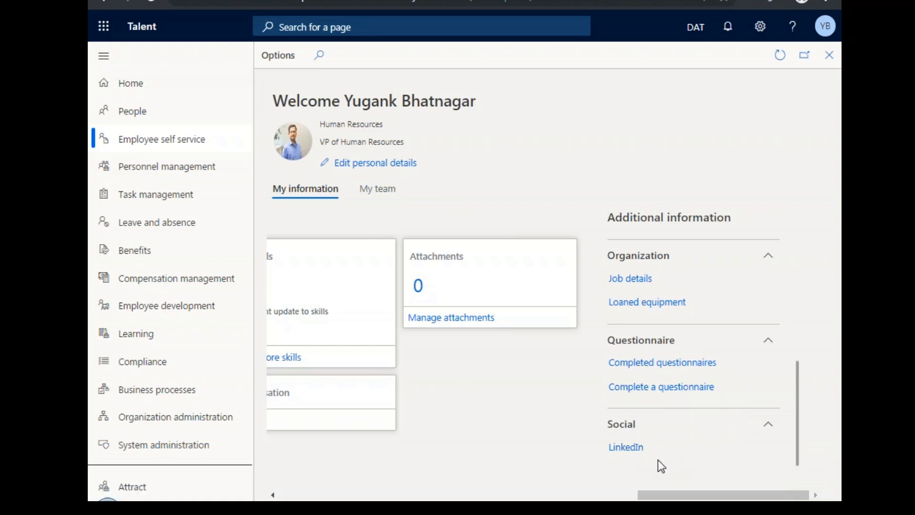
drag(678, 496, 322, 499)
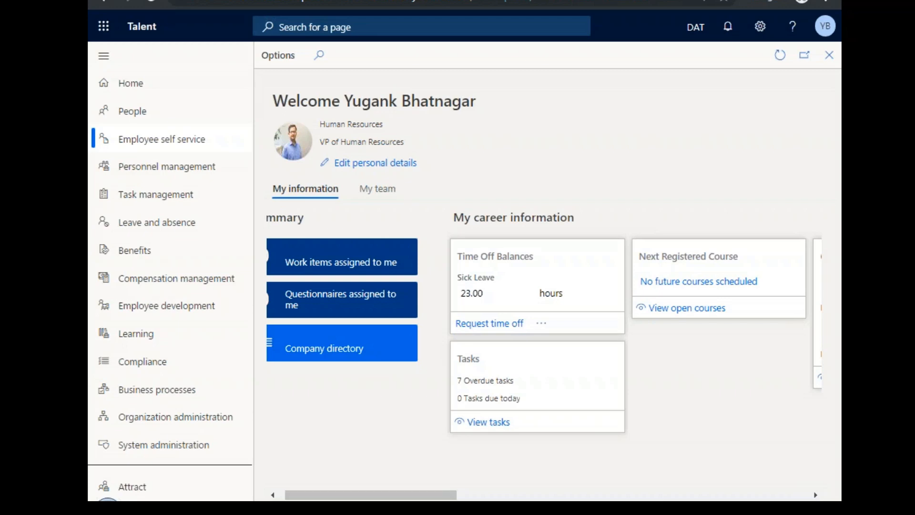
Review the personal details record's addresses, contact details, personal contacts and identification numbers, and close it.
click(390, 167)
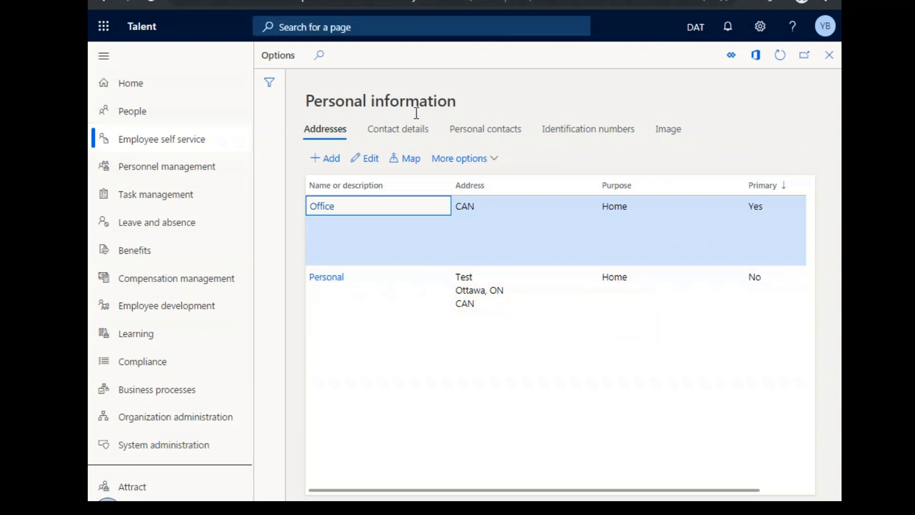
click(407, 135)
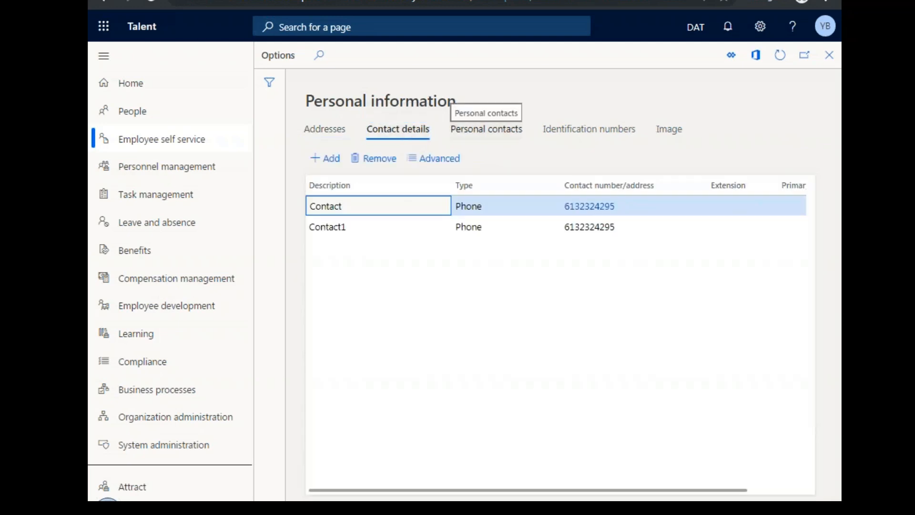
click(486, 130)
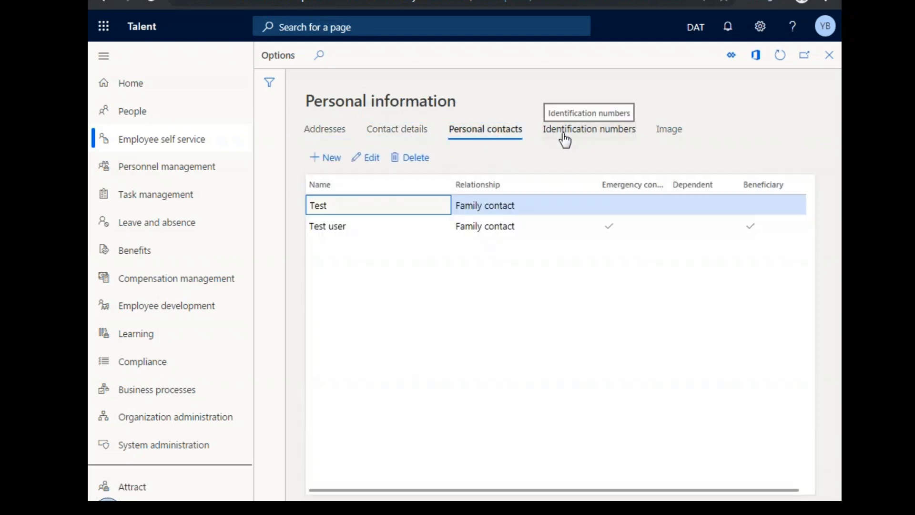
click(565, 133)
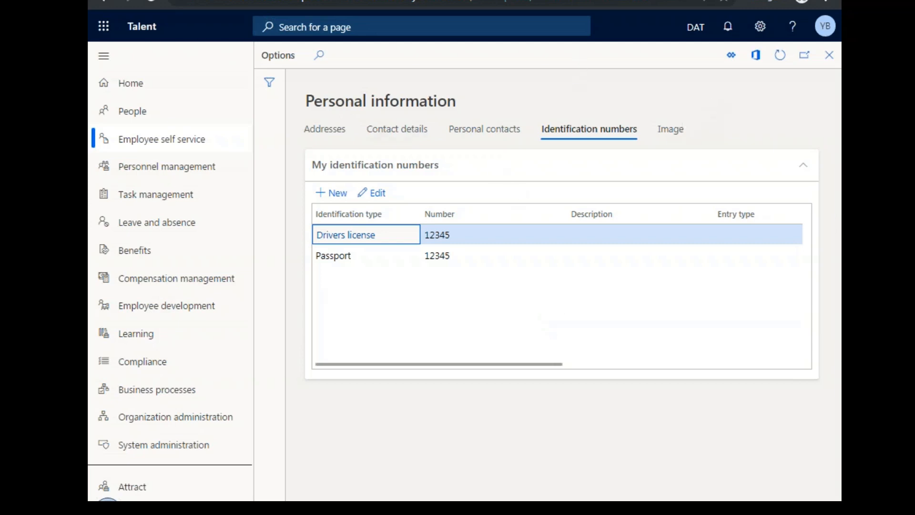
click(828, 55)
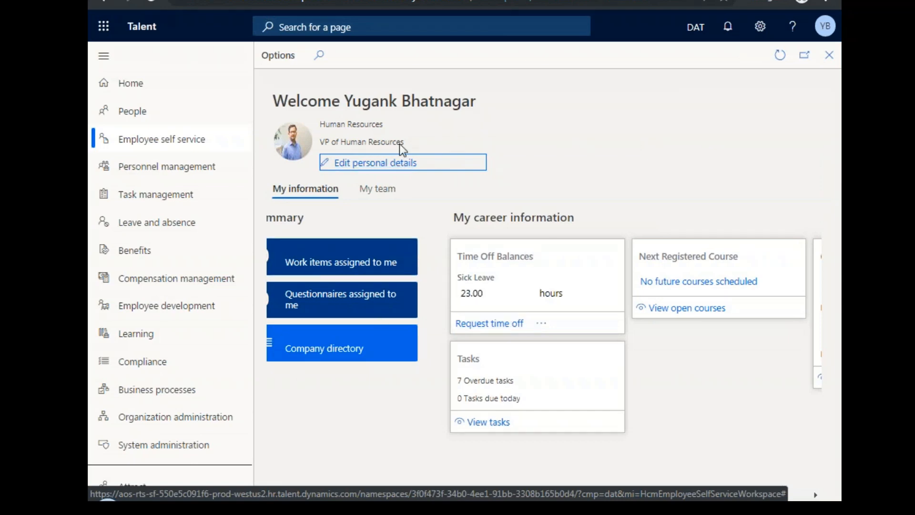
Examine the My team view, including the direct report's card and the team information categories down to Reviews.
click(385, 191)
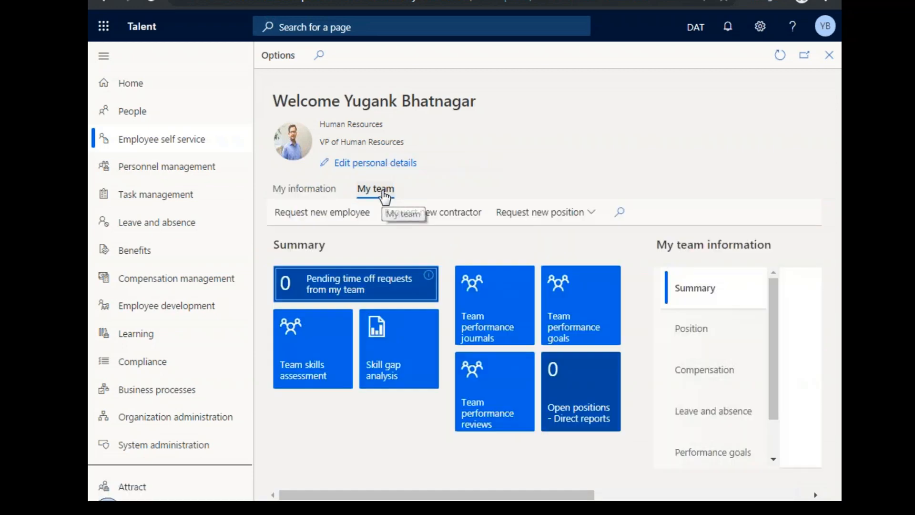
drag(419, 494, 528, 499)
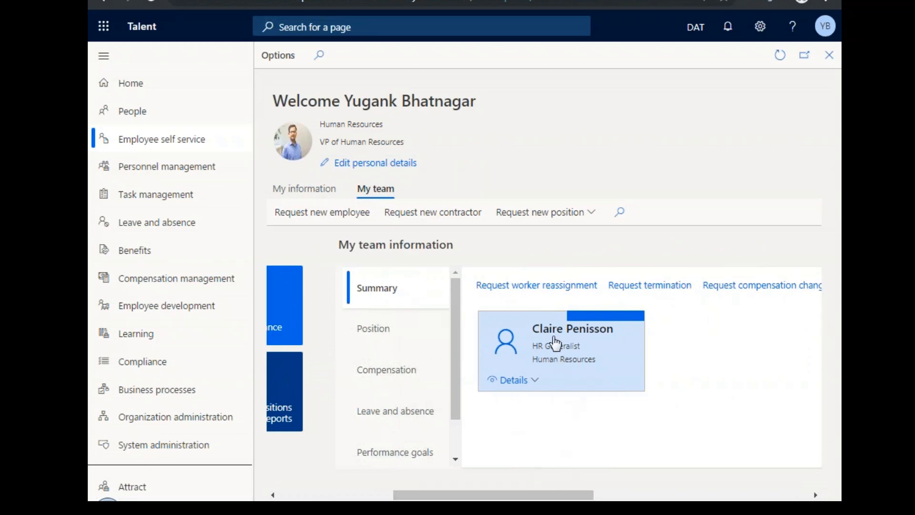
drag(574, 494, 539, 494)
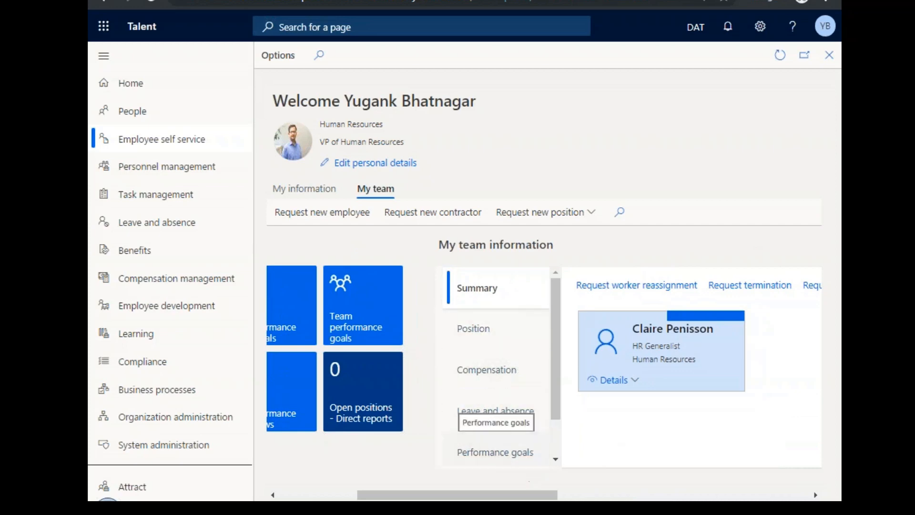
drag(555, 419, 558, 449)
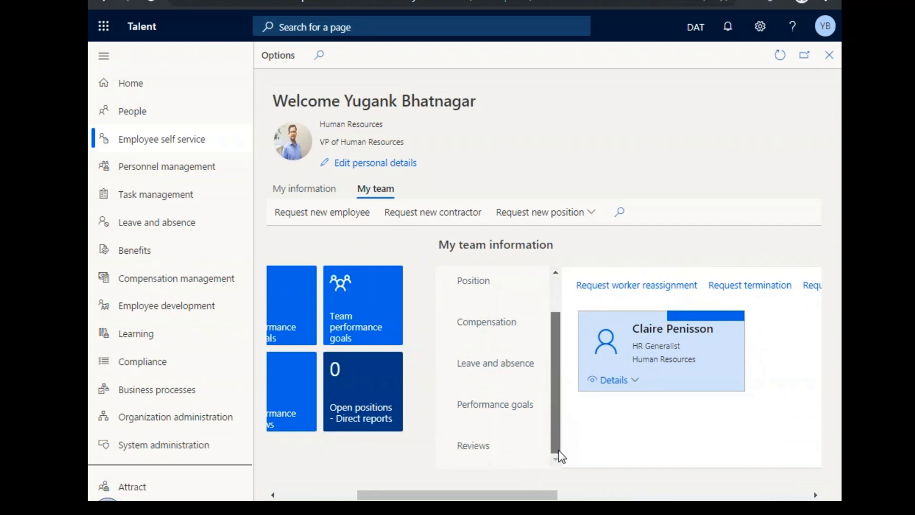
drag(520, 495, 438, 494)
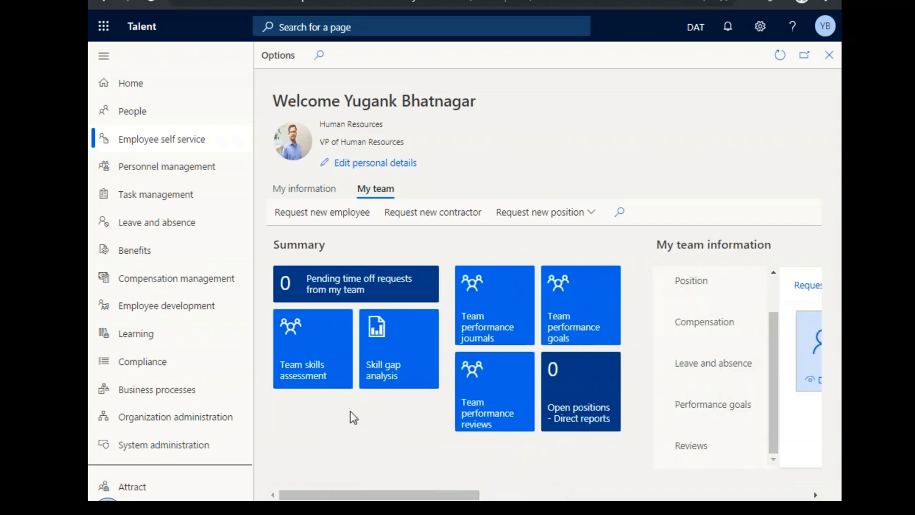
View the Team skills assessment chart by skill in its line, bar and column forms, and close it.
click(384, 379)
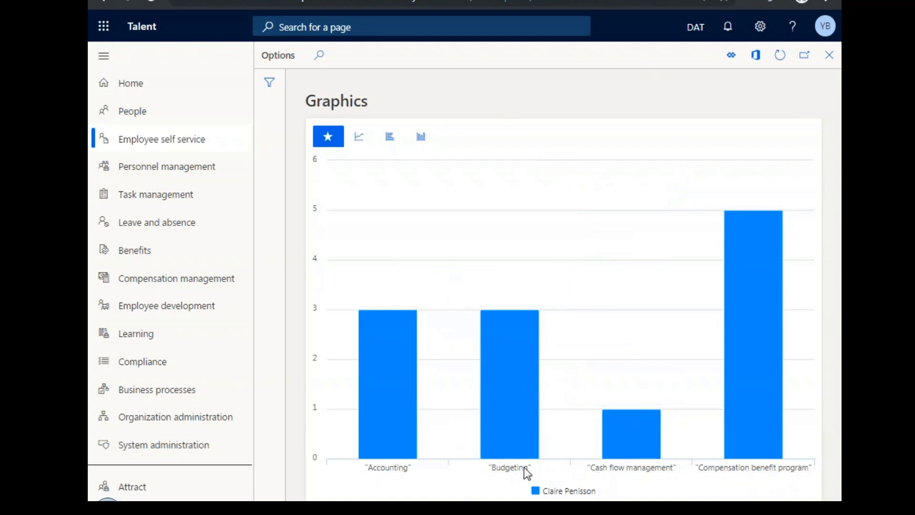
mouse_move(396, 441)
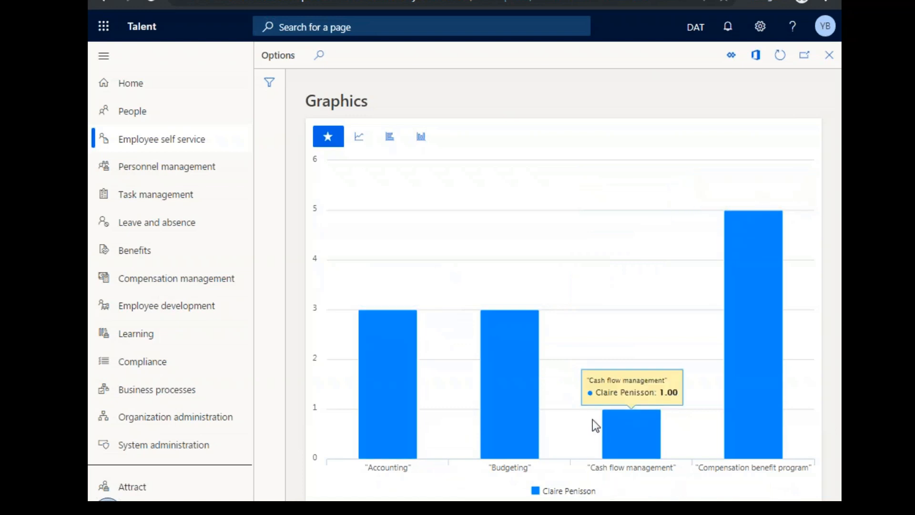
mouse_move(750, 424)
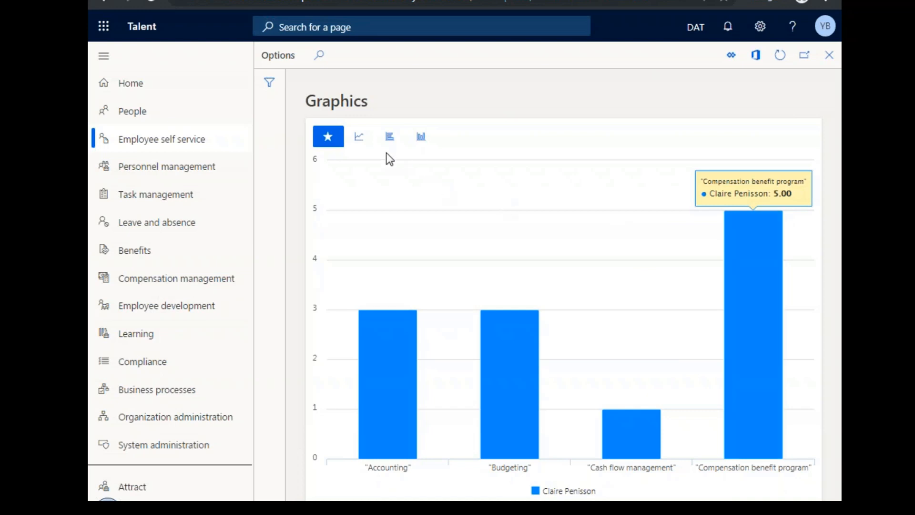
click(360, 139)
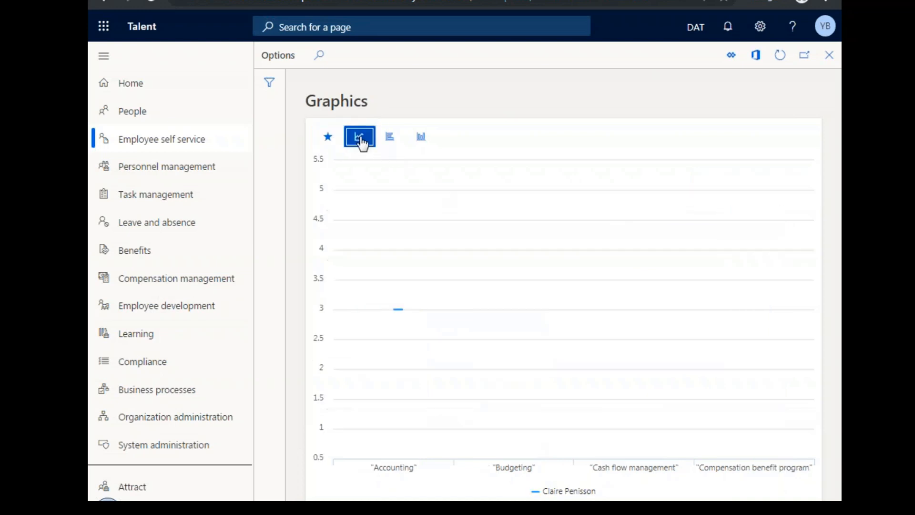
click(388, 139)
click(422, 142)
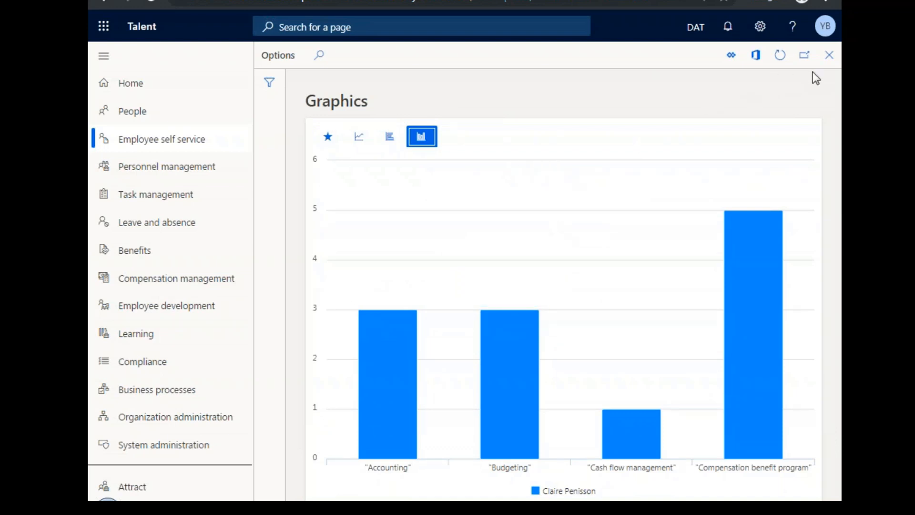
click(829, 62)
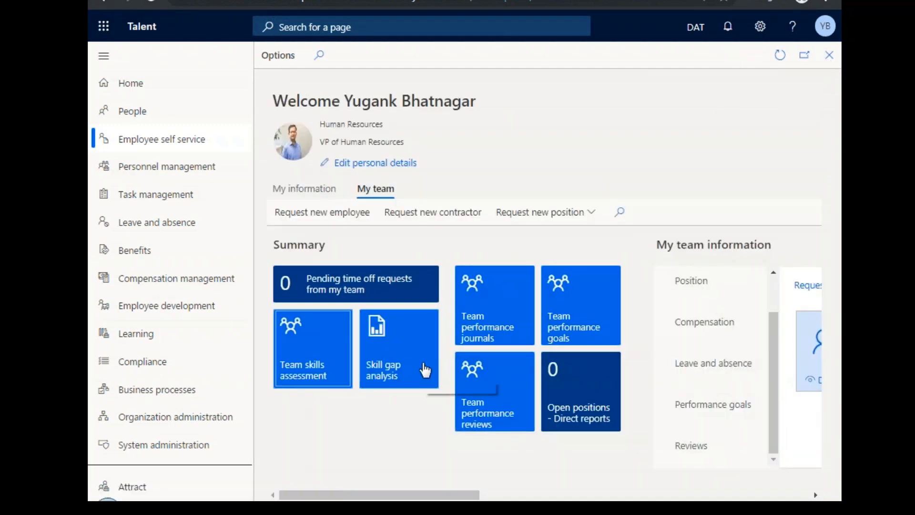
Run a Skill gap analysis comparing the direct report's skills against the Accountant job.
click(424, 365)
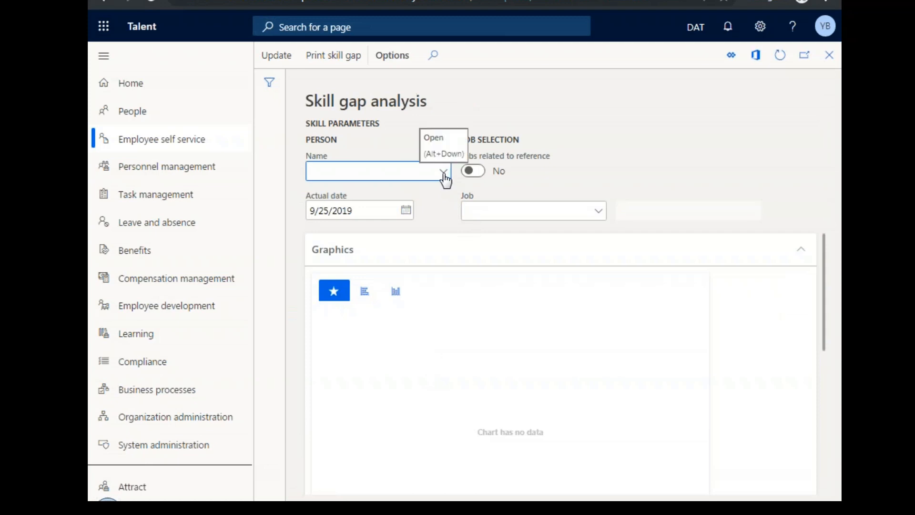
click(446, 177)
click(447, 177)
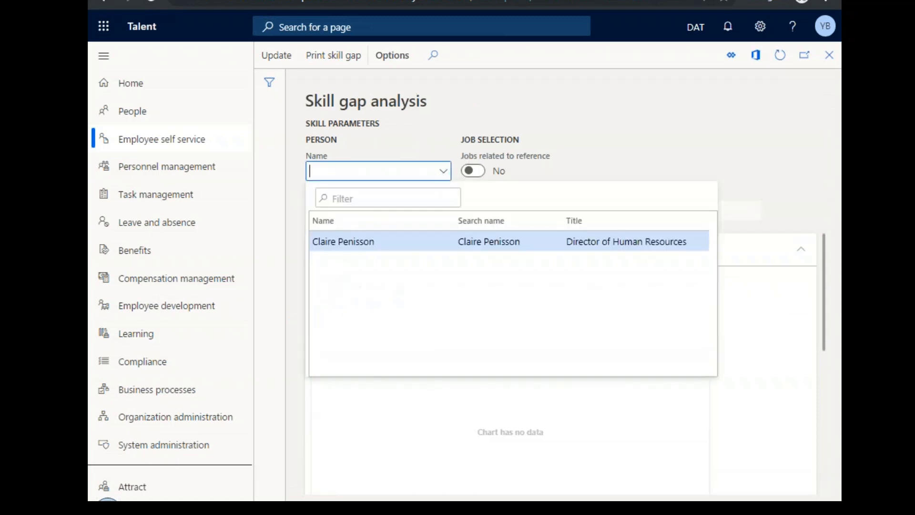
click(431, 240)
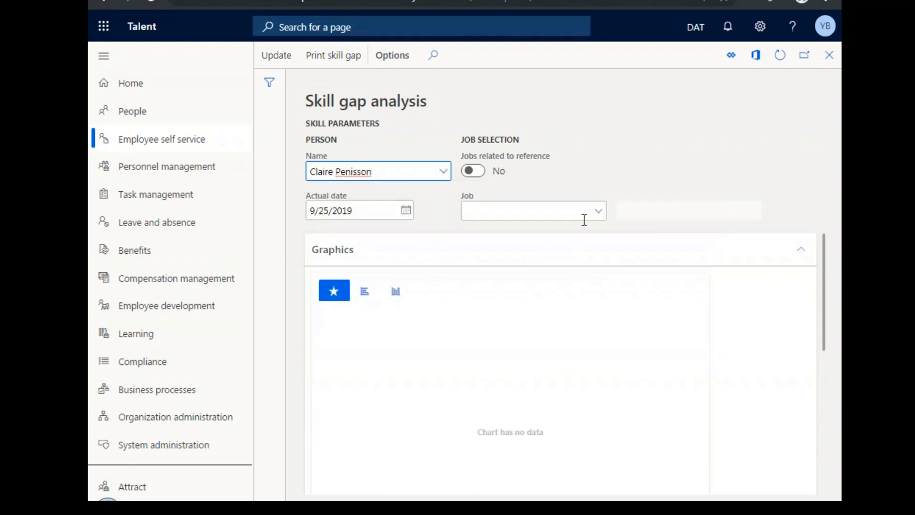
click(601, 214)
click(602, 213)
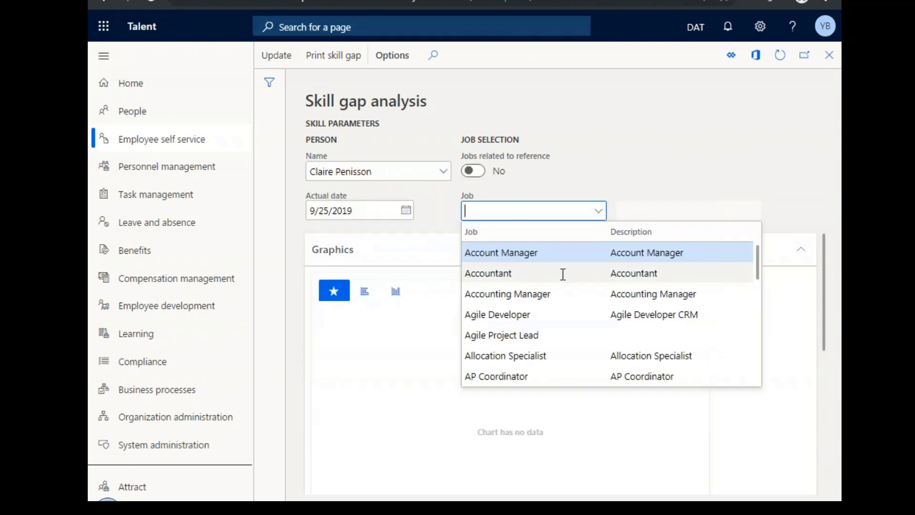
click(562, 272)
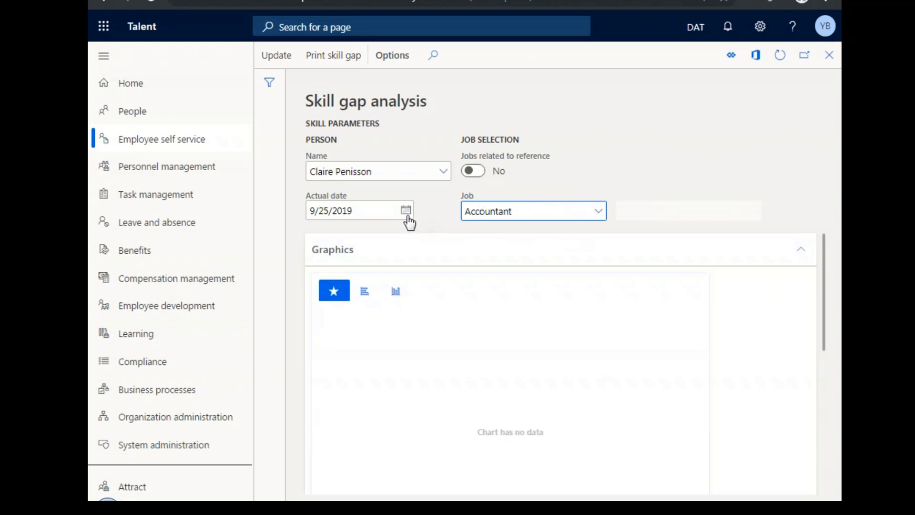
click(276, 56)
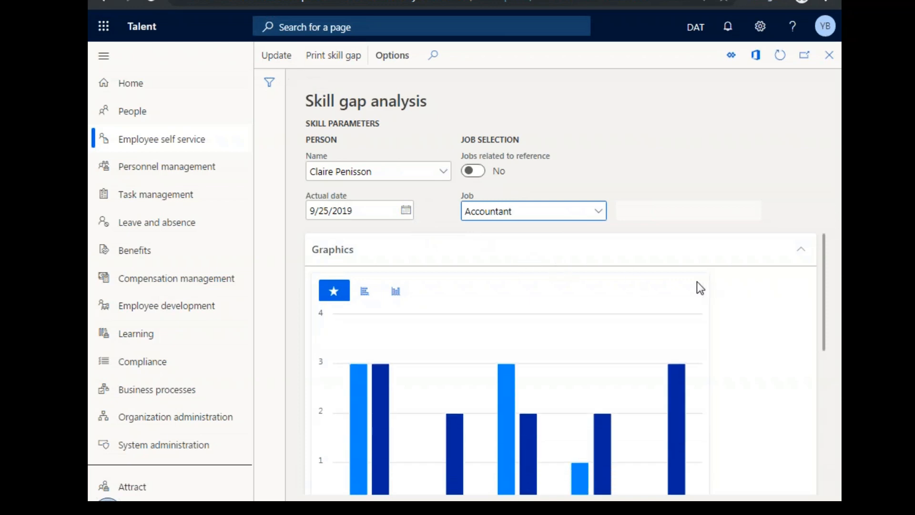
Examine the skill gap chart of actual and target levels and the skills table below it, and close the analysis.
scroll(696, 283, down, 3)
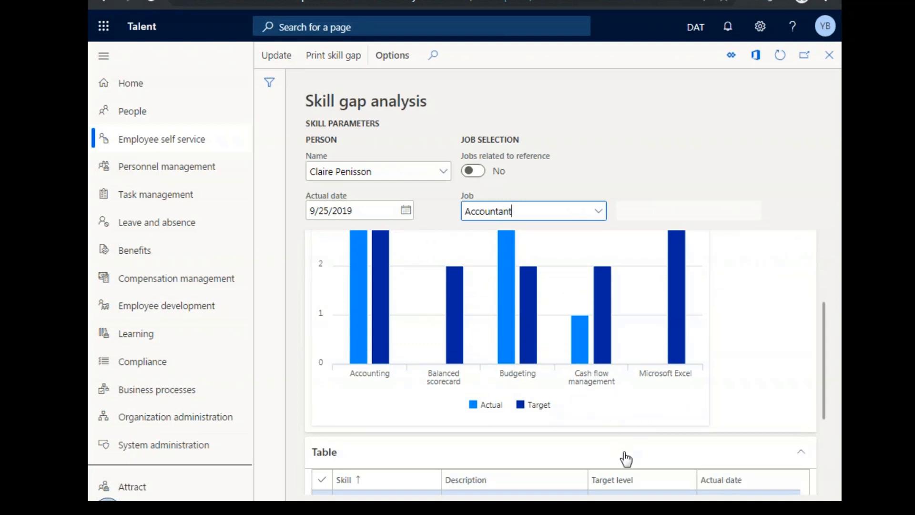
scroll(647, 356, up, 3)
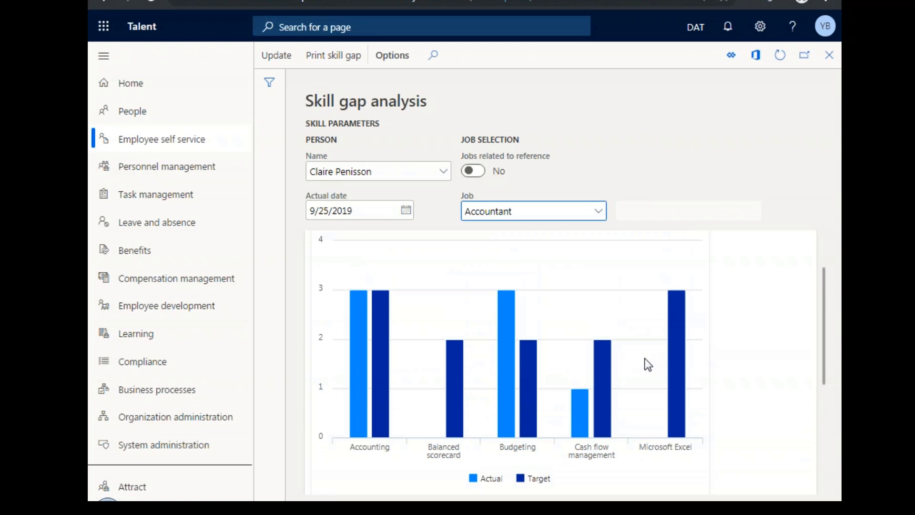
scroll(645, 376, down, 5)
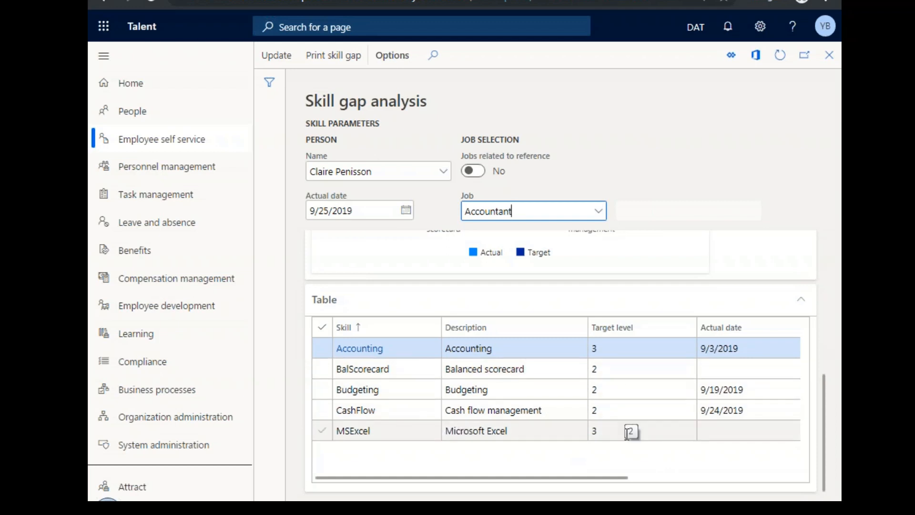
scroll(676, 291, up, 5)
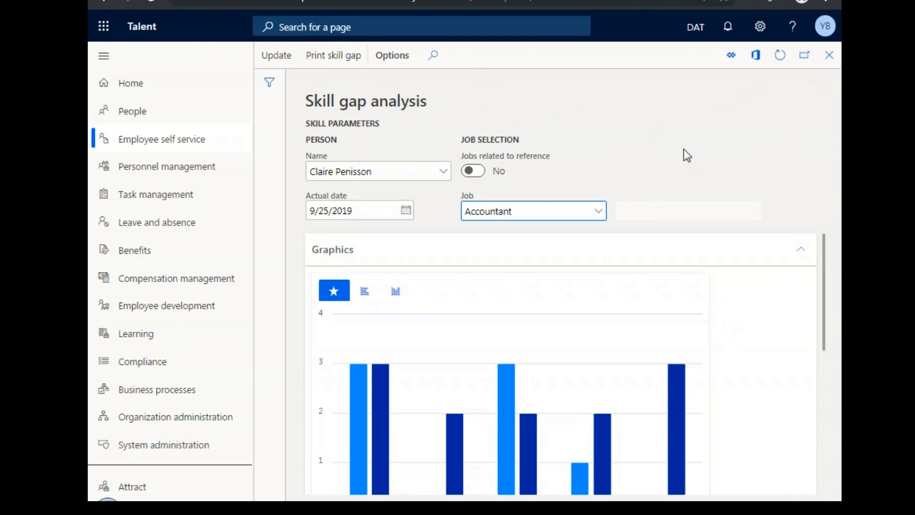
click(828, 55)
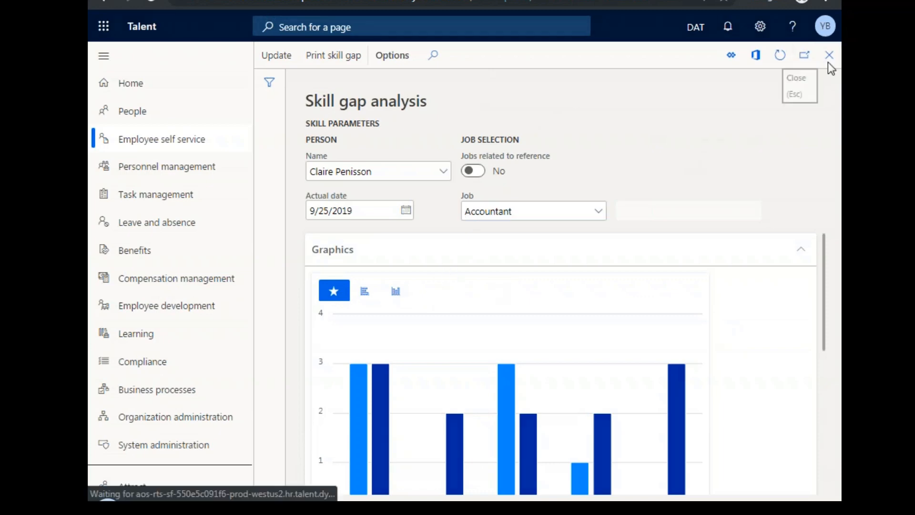
View the direct report's review in Team performance reviews and close it.
drag(478, 494, 526, 498)
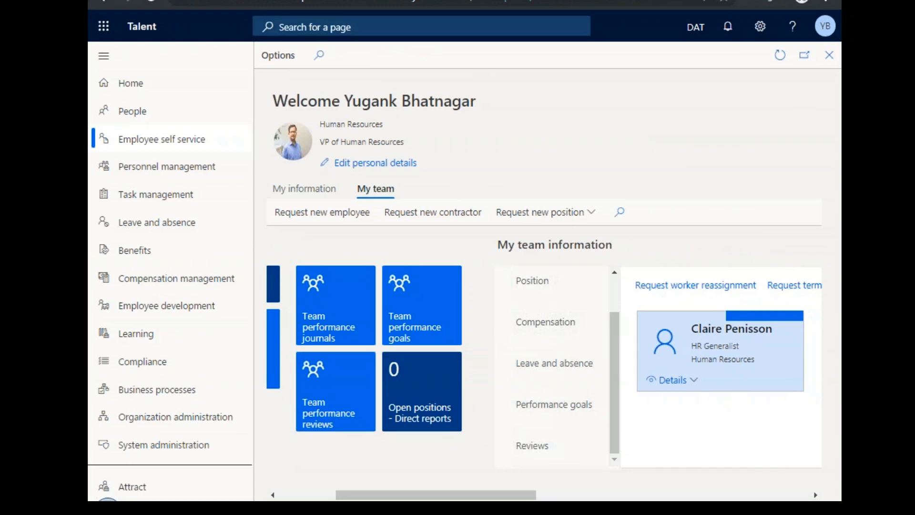
click(348, 414)
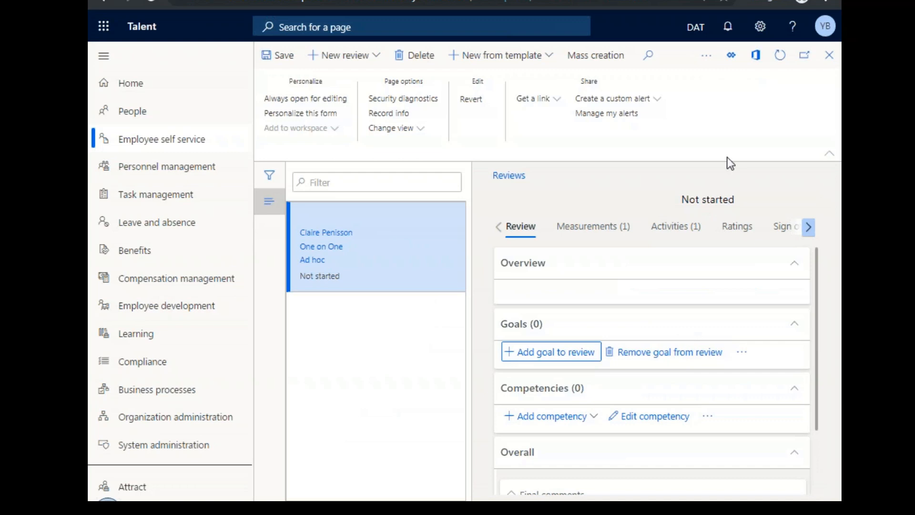
click(829, 55)
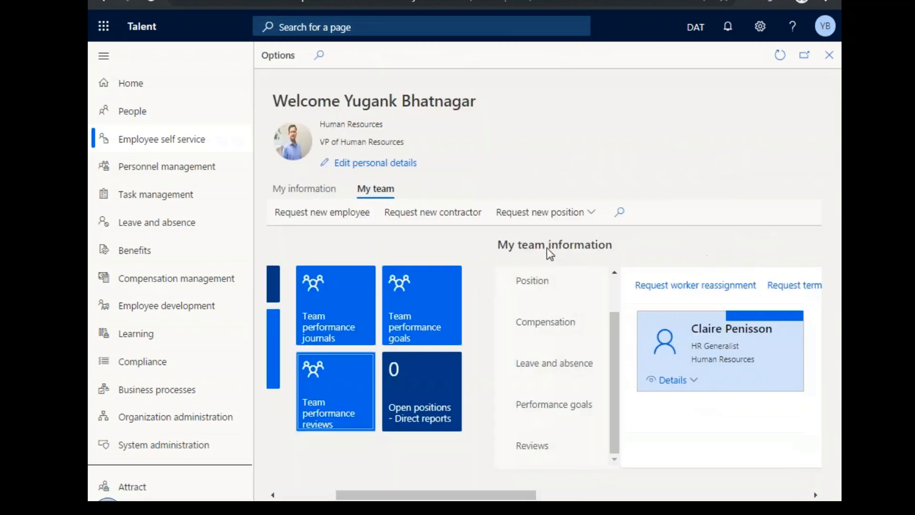
Create a new position request with personnel action type NewPosAction and reason code OrgGrowth.
drag(485, 498, 439, 495)
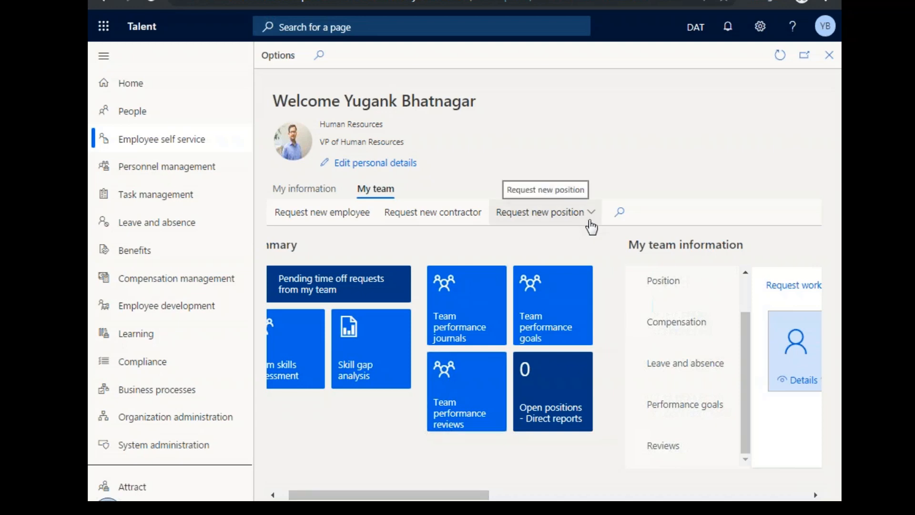
click(590, 221)
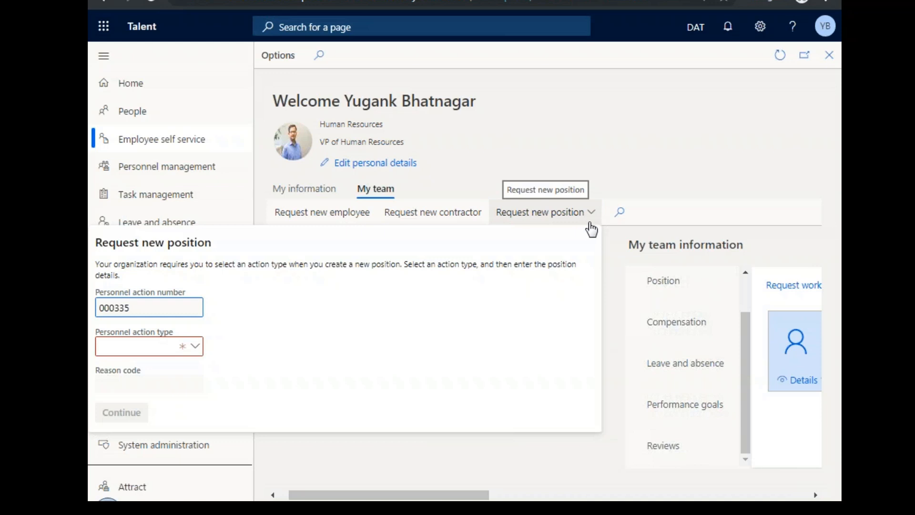
click(195, 352)
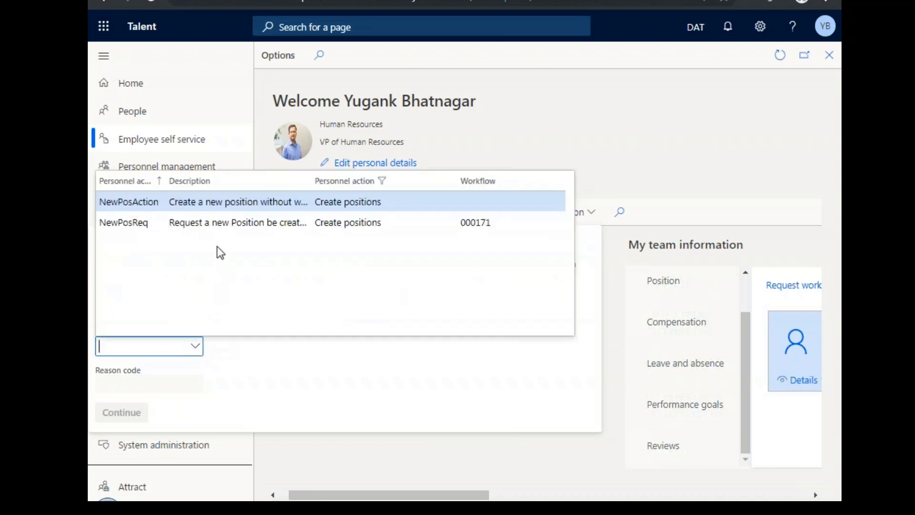
click(241, 201)
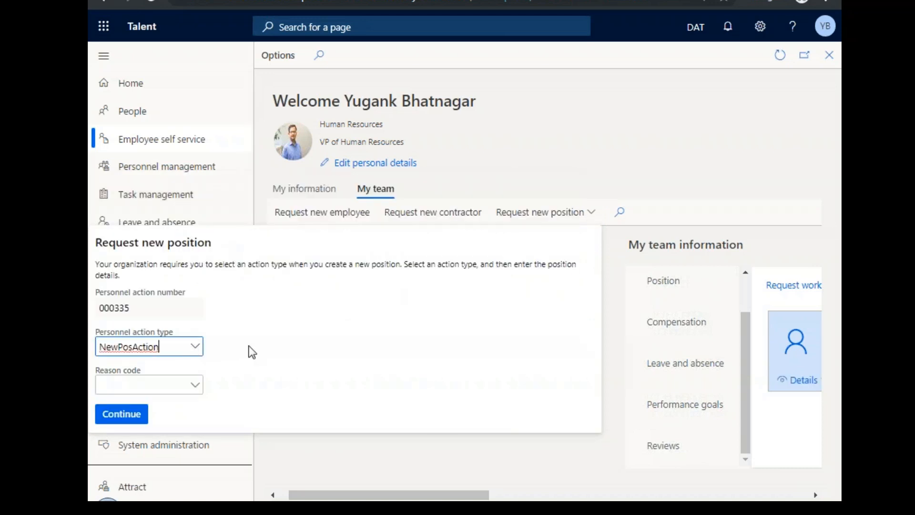
click(195, 385)
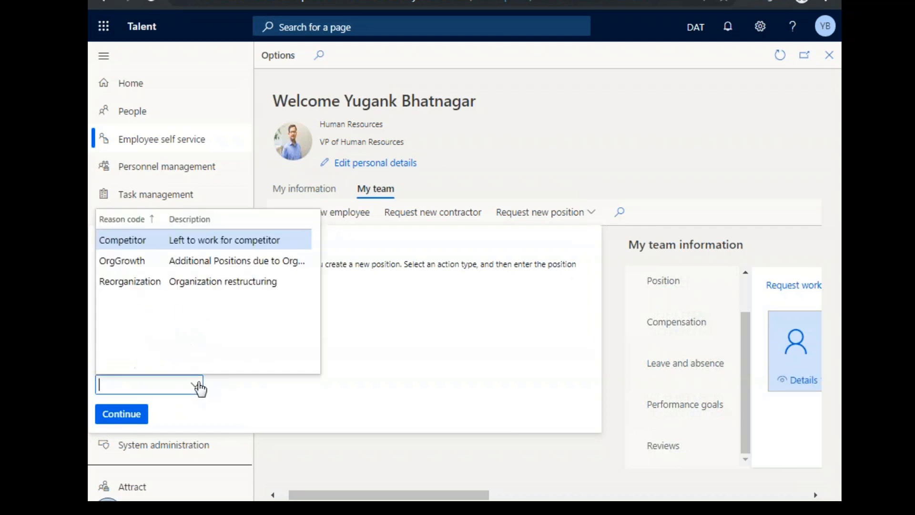
click(220, 260)
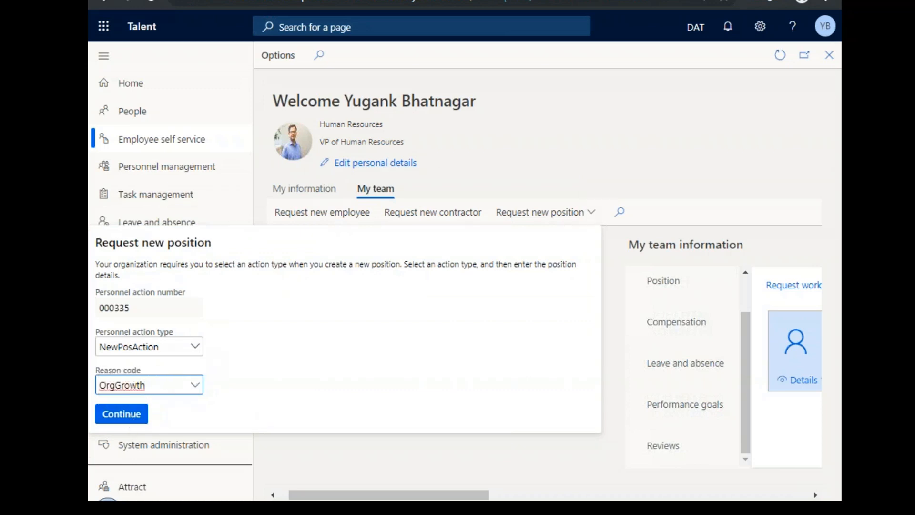
click(136, 424)
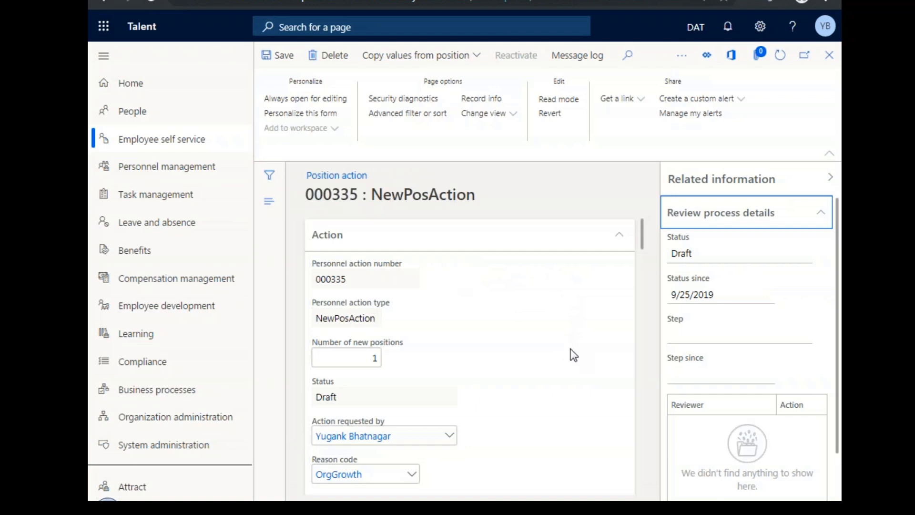
Review the new position action's sections from Action down to Financial dimensions, including Payroll, and close the record.
scroll(573, 348, down, 10)
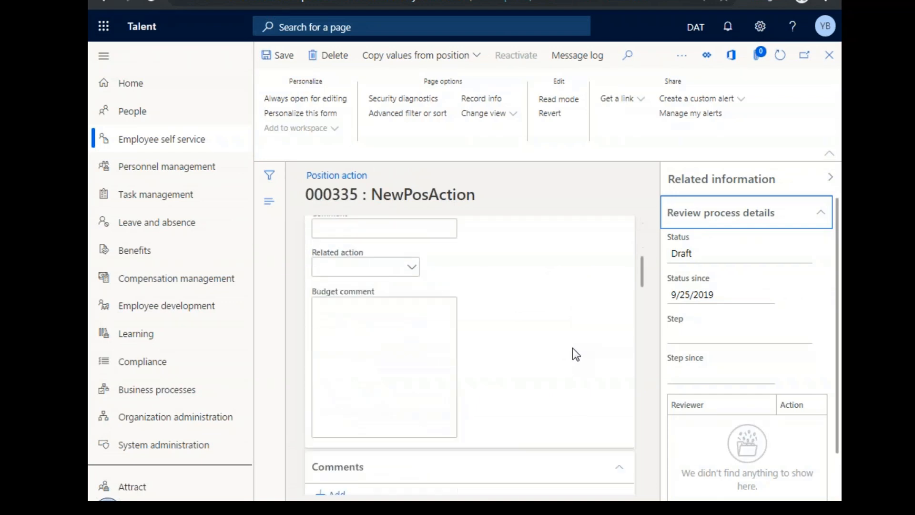
scroll(573, 347, down, 15)
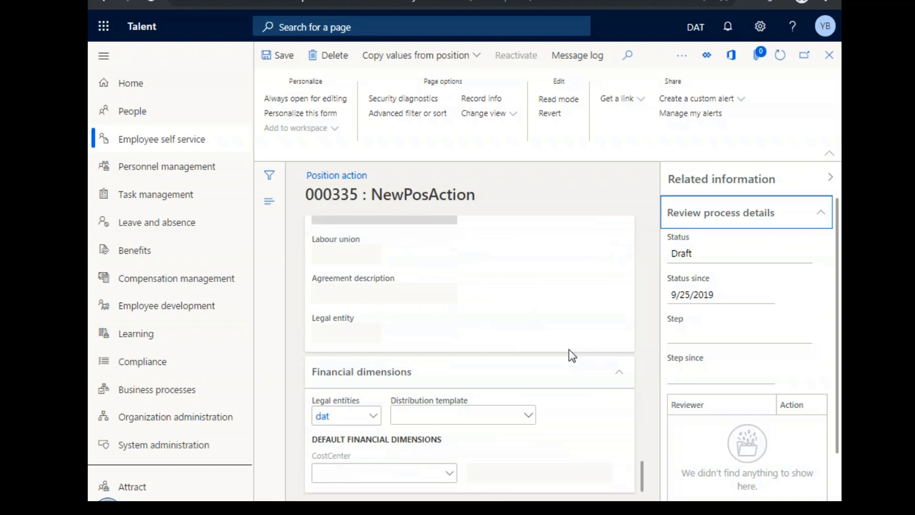
scroll(572, 355, up, 10)
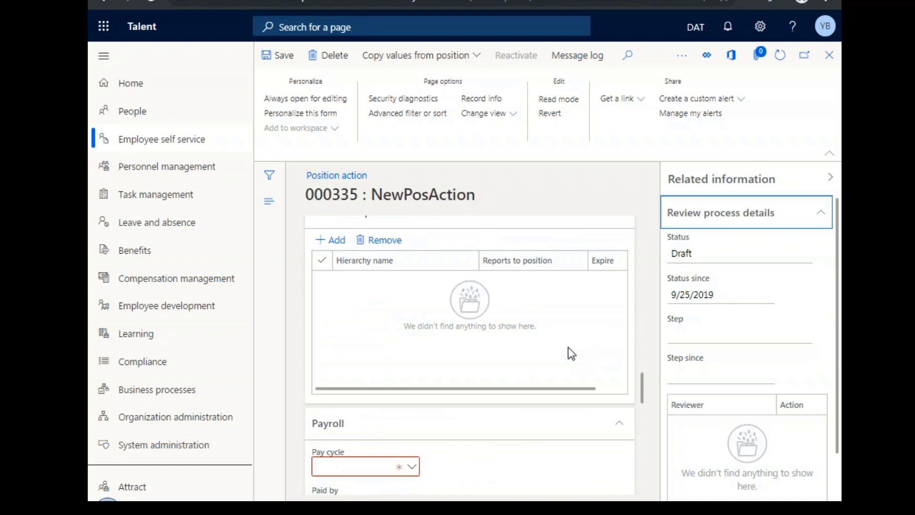
scroll(572, 355, right, 1)
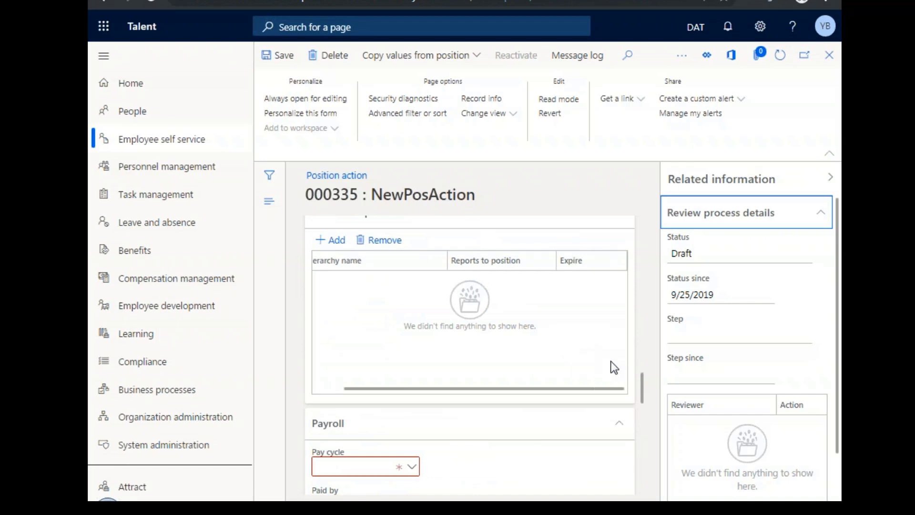
drag(645, 387, 617, 230)
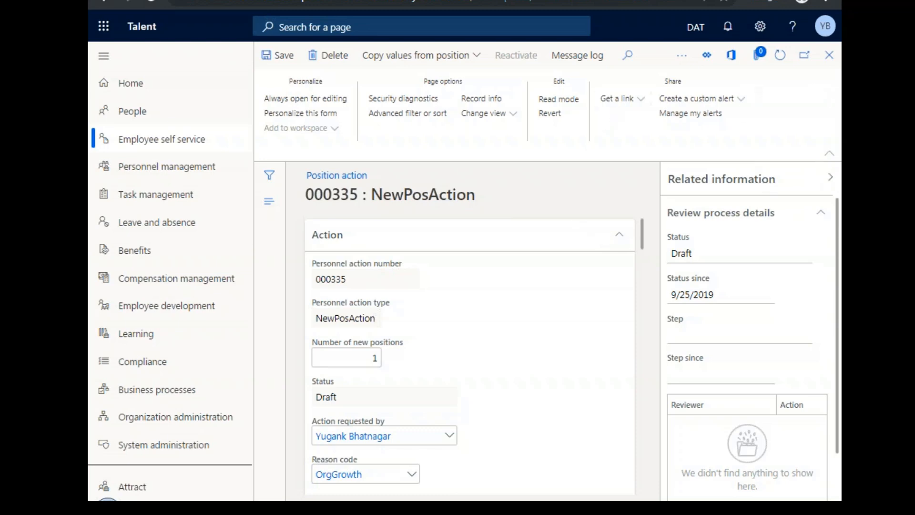
click(829, 54)
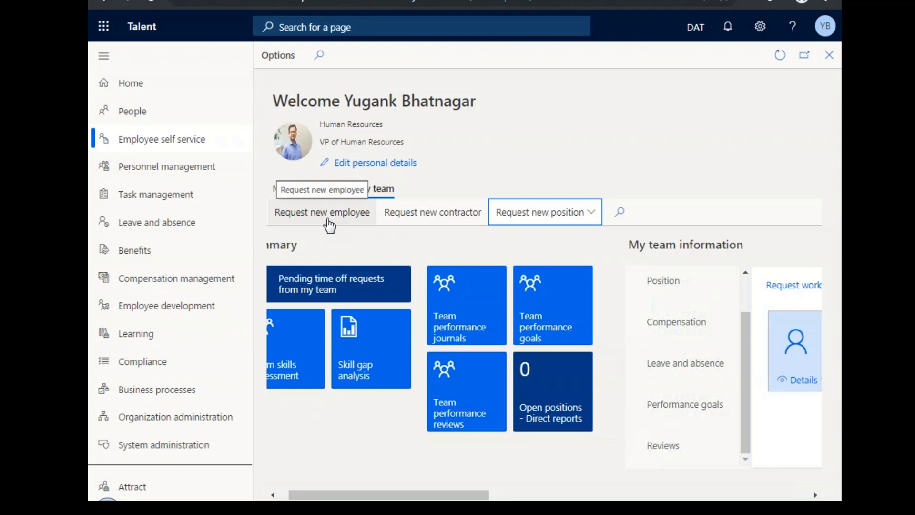
View the Request new employee form and cancel it, and look over the request actions available for the direct report.
click(328, 220)
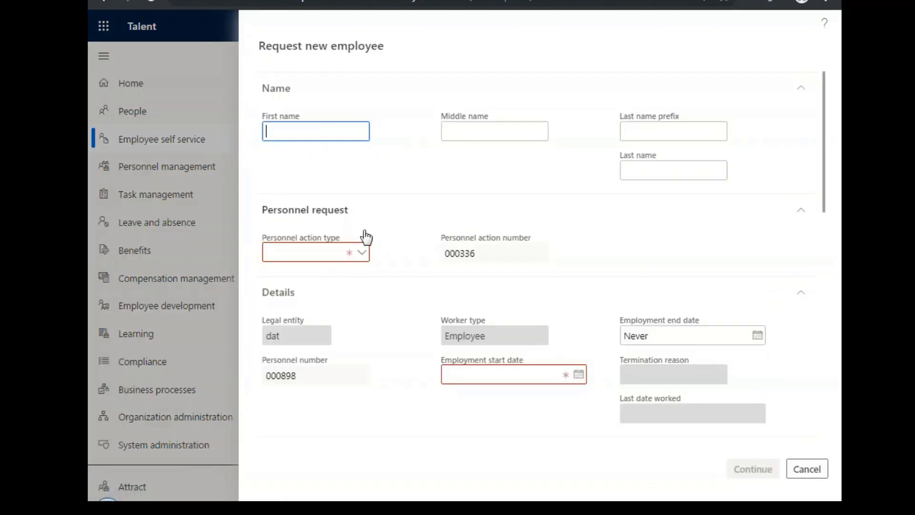
click(800, 474)
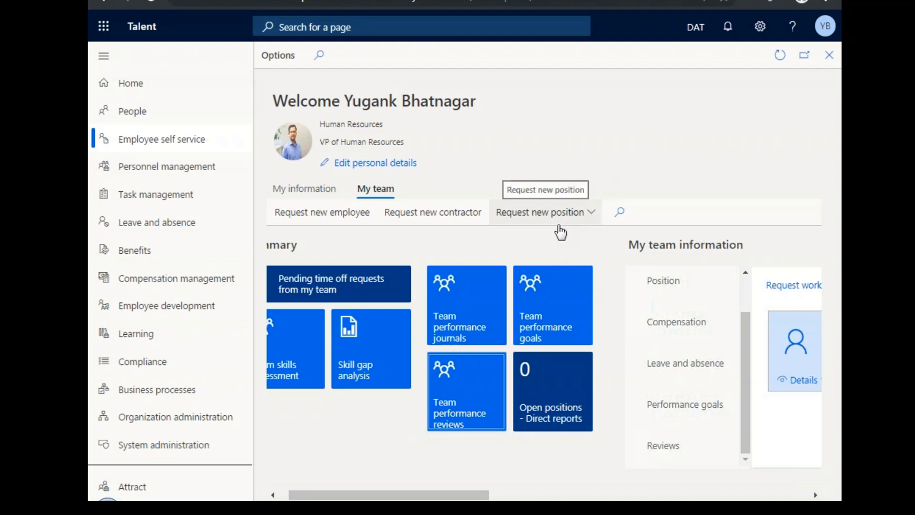
click(596, 214)
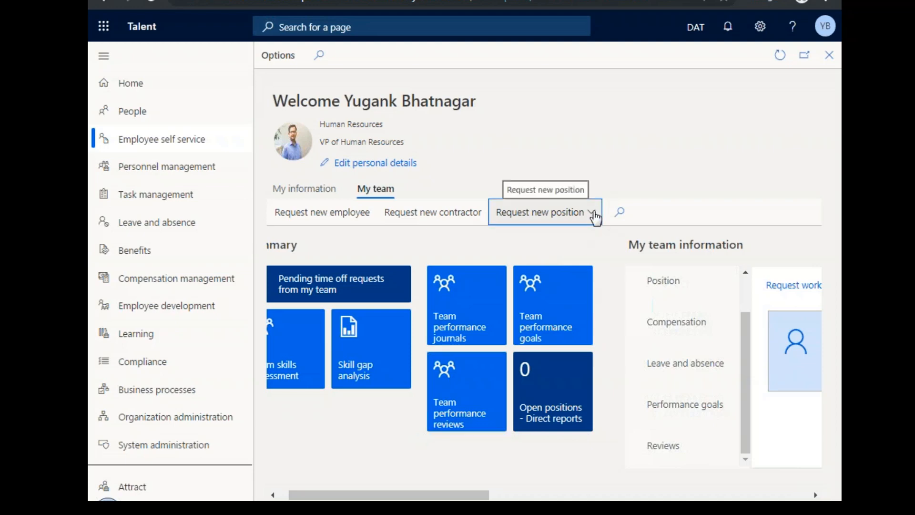
click(625, 179)
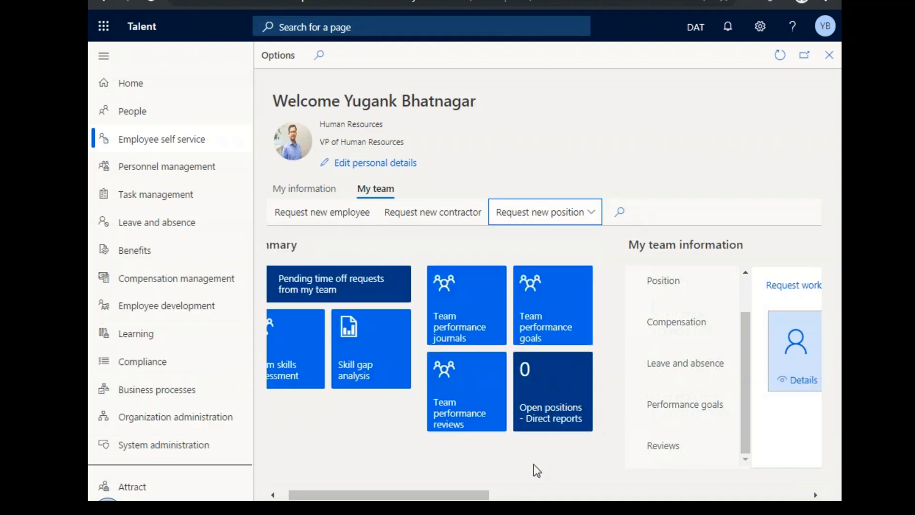
drag(471, 497, 640, 497)
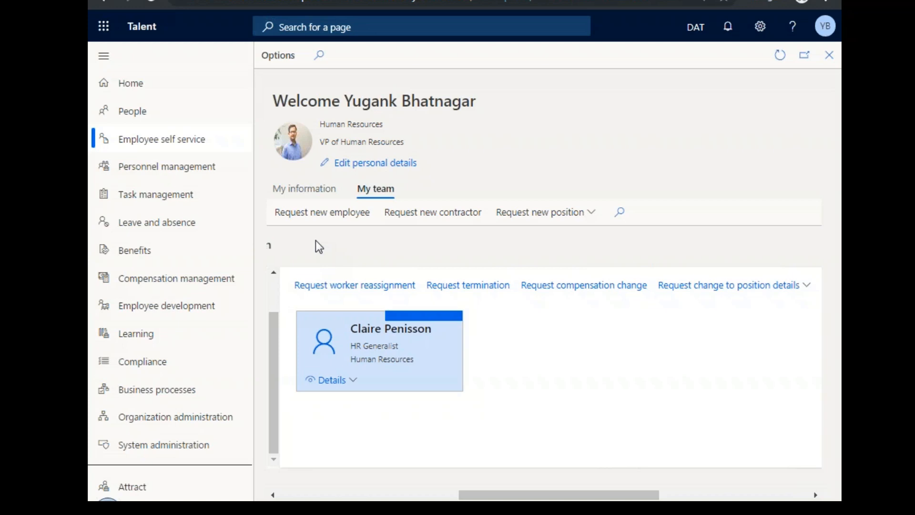
click(198, 113)
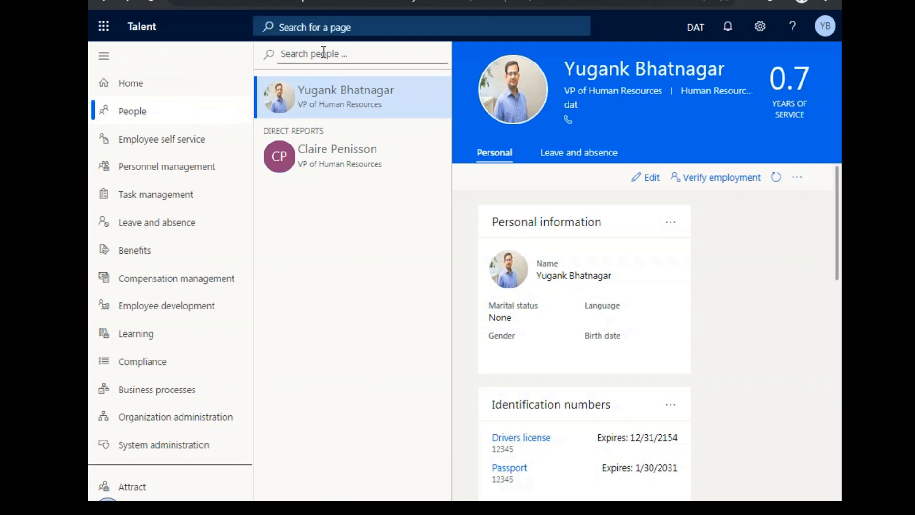
text(joh)
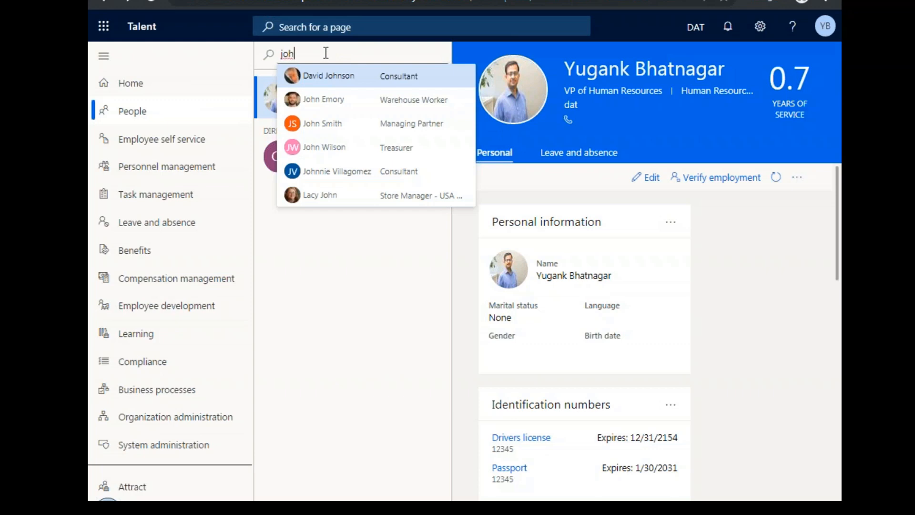
click(369, 126)
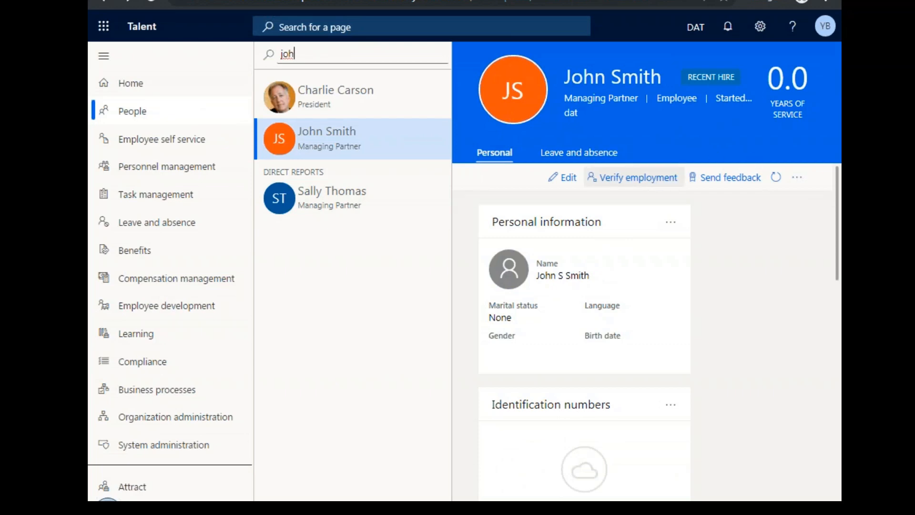
View the Managing Partner's leave and absence details, and look at the time-off request form before cancelling it.
click(566, 155)
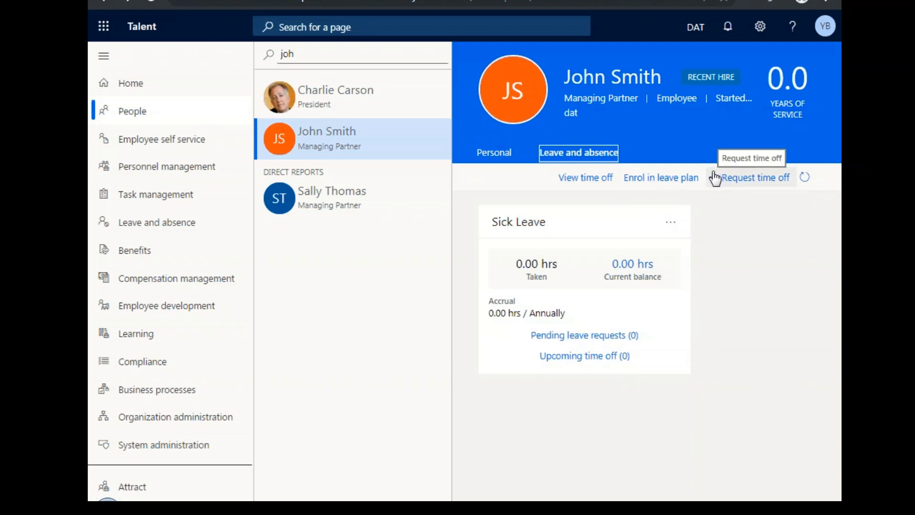
click(715, 178)
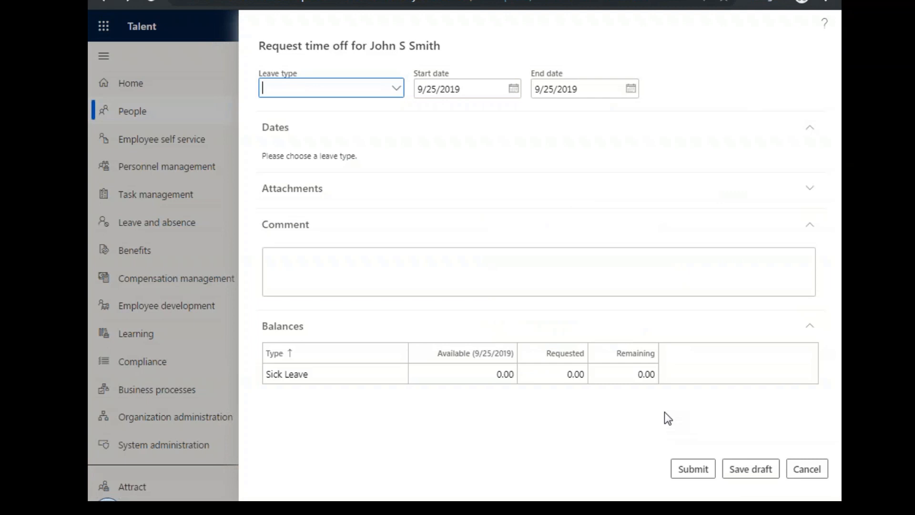
click(792, 469)
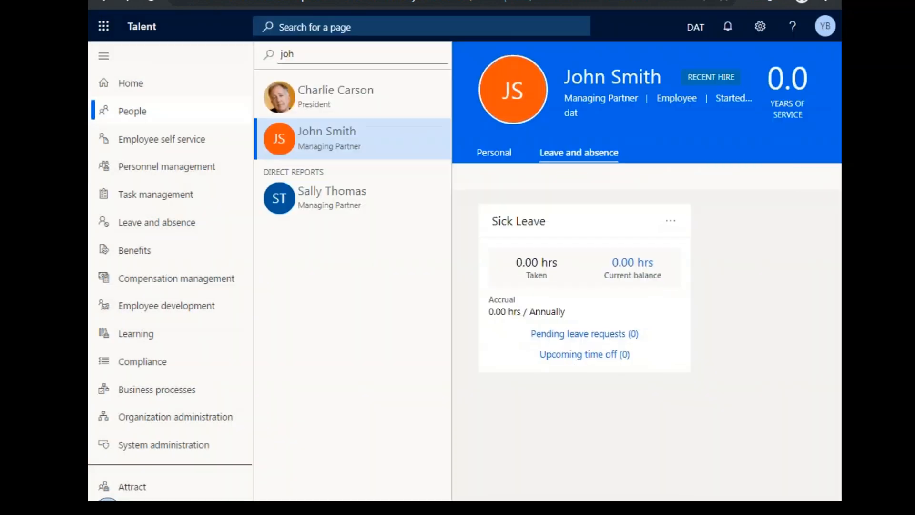
Open the President's personal profile and review the Verify employment details down to the most recent annual compensation.
click(323, 105)
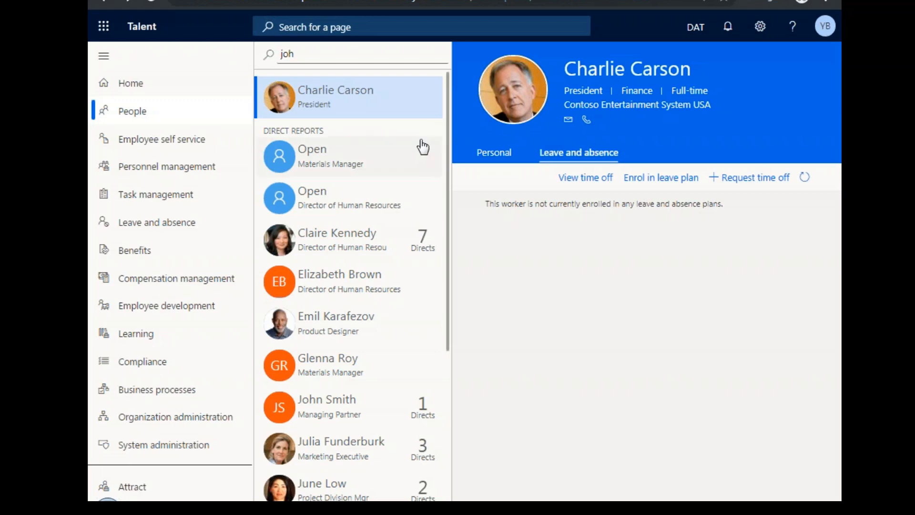
click(487, 156)
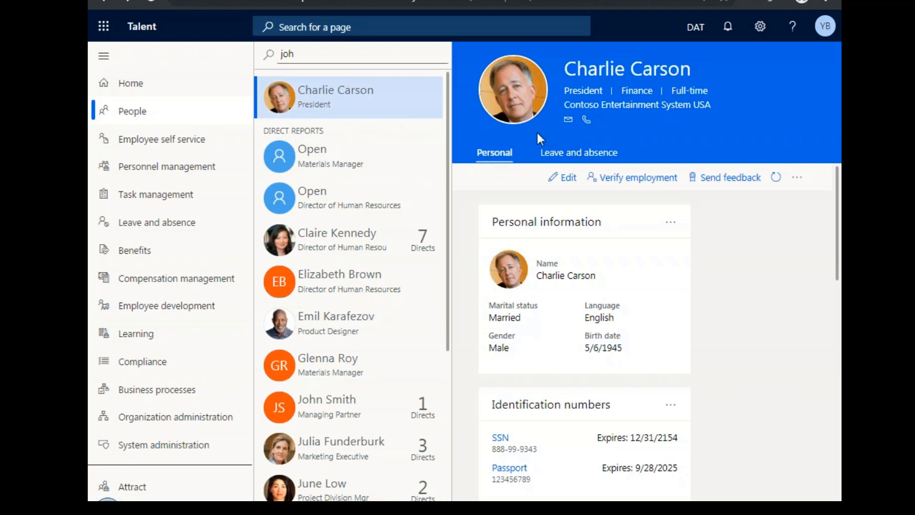
click(633, 177)
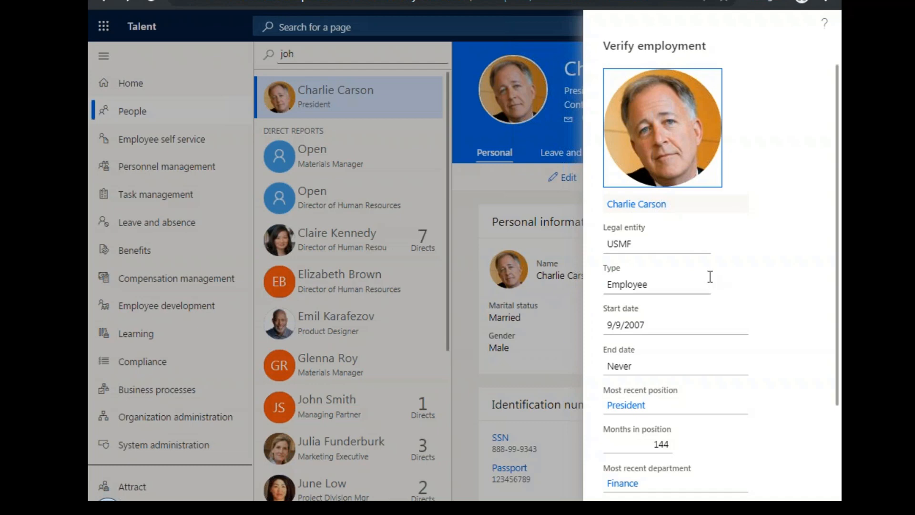
scroll(720, 305, down, 3)
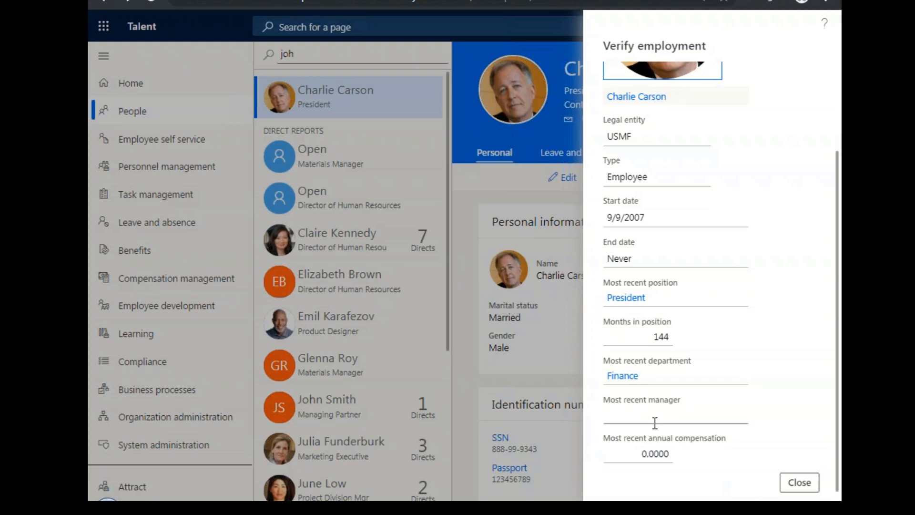
click(799, 482)
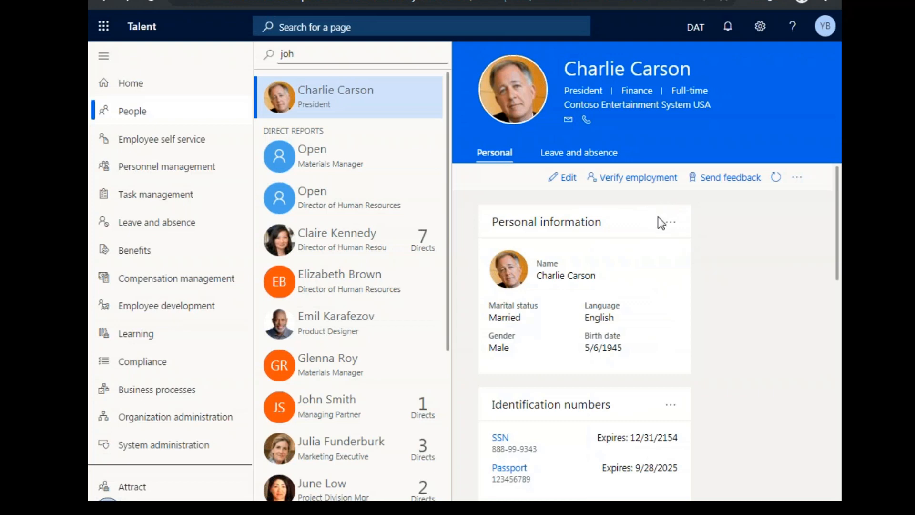
Look over the President's personal cards and the additional actions available for the profile.
scroll(693, 319, down, 8)
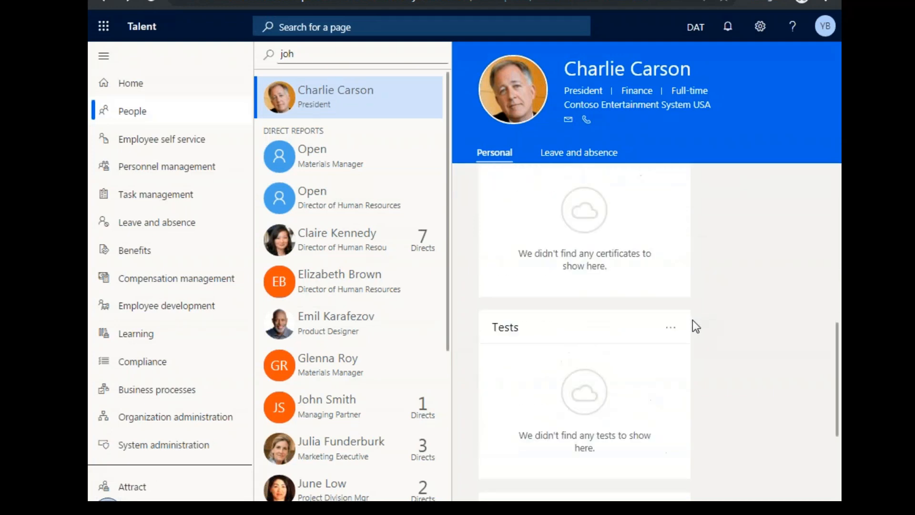
scroll(695, 322, up, 9)
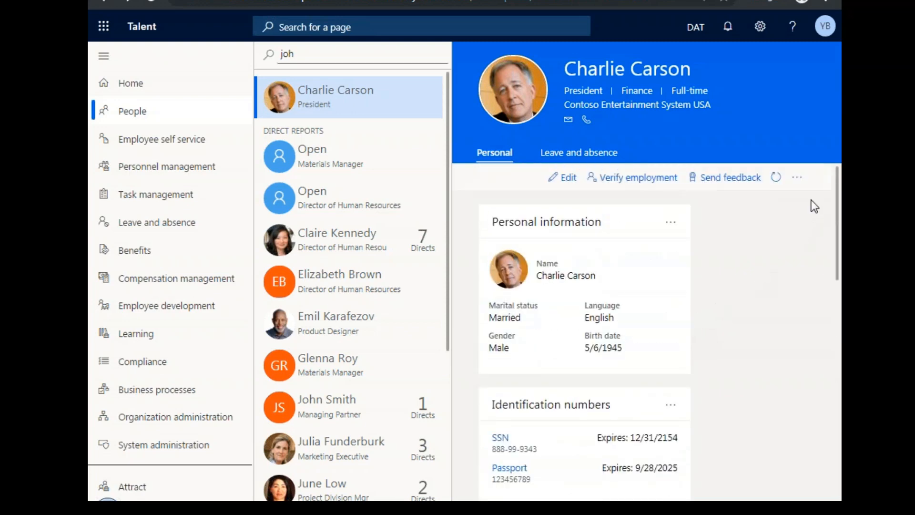
click(797, 179)
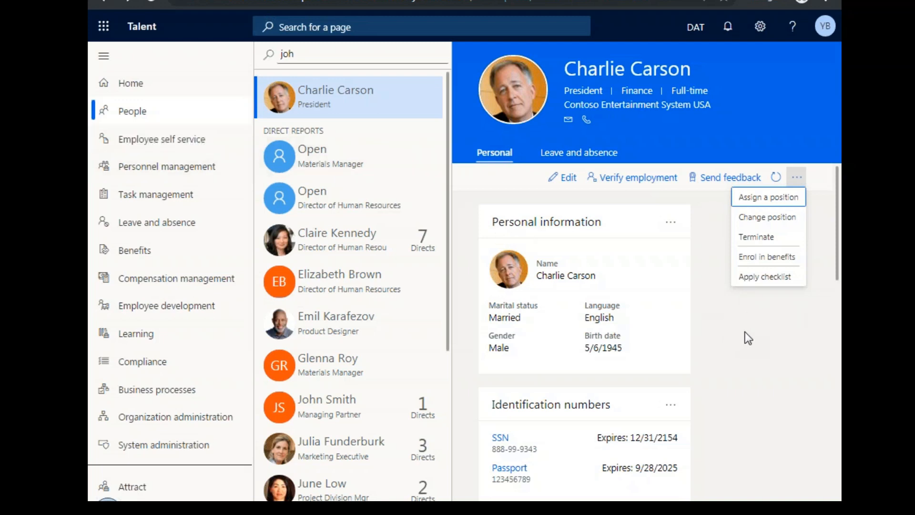
click(728, 352)
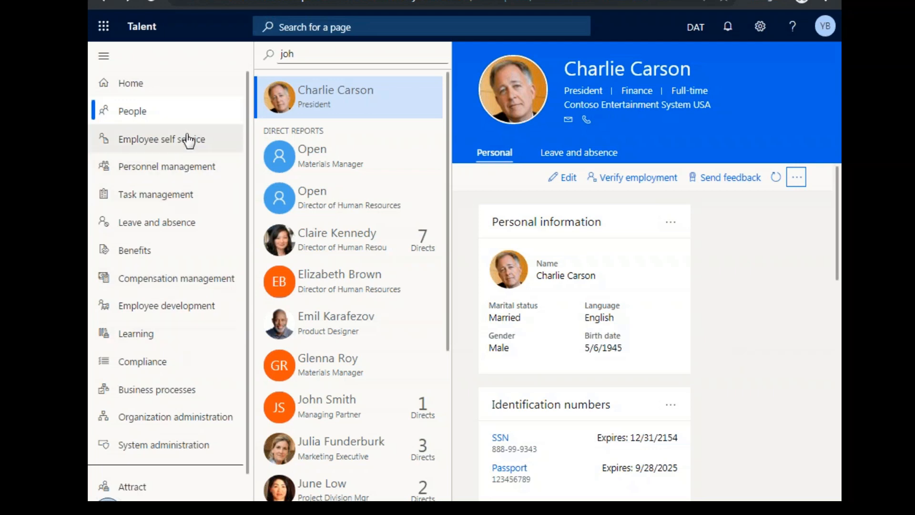
Open the Personnel management workspace and review the candidates to hire and the recent hires.
click(199, 167)
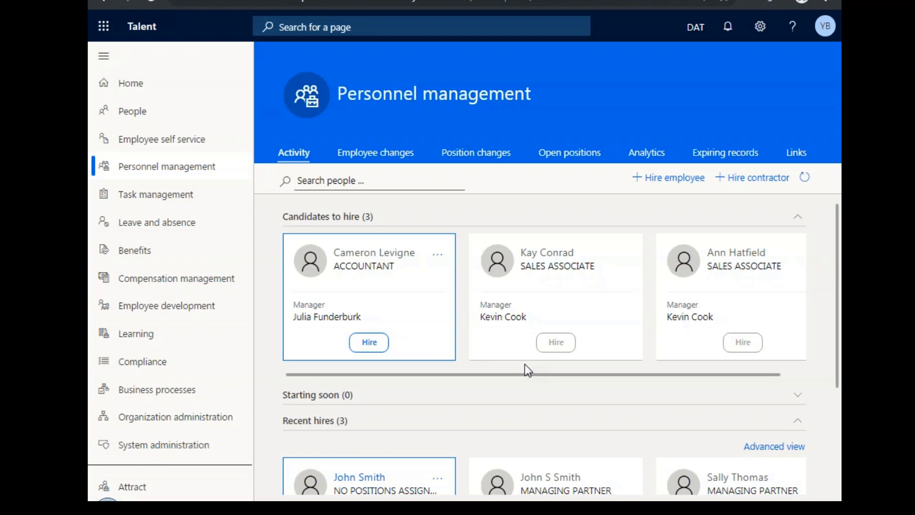
click(663, 313)
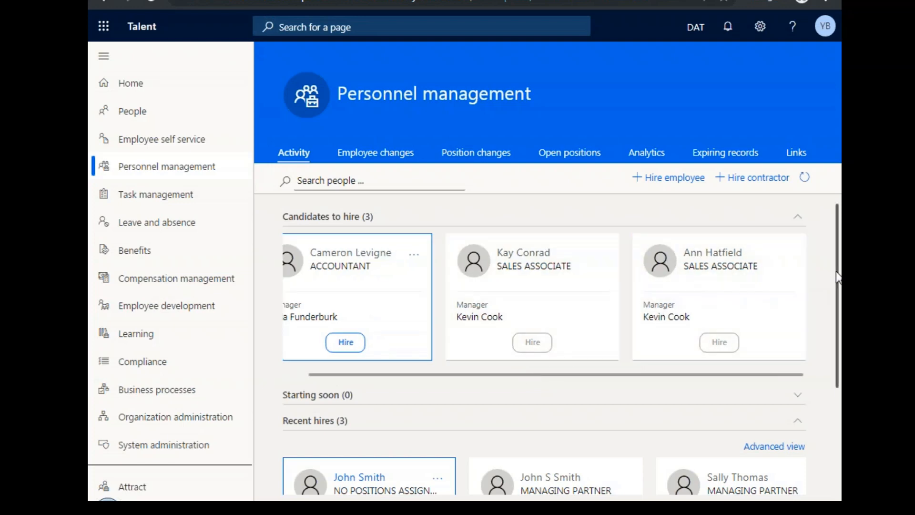
drag(838, 278, 830, 387)
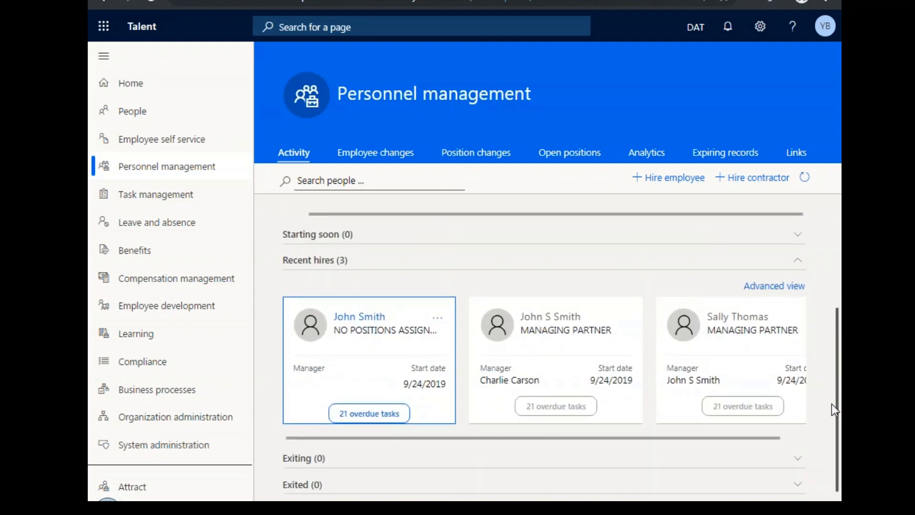
click(685, 410)
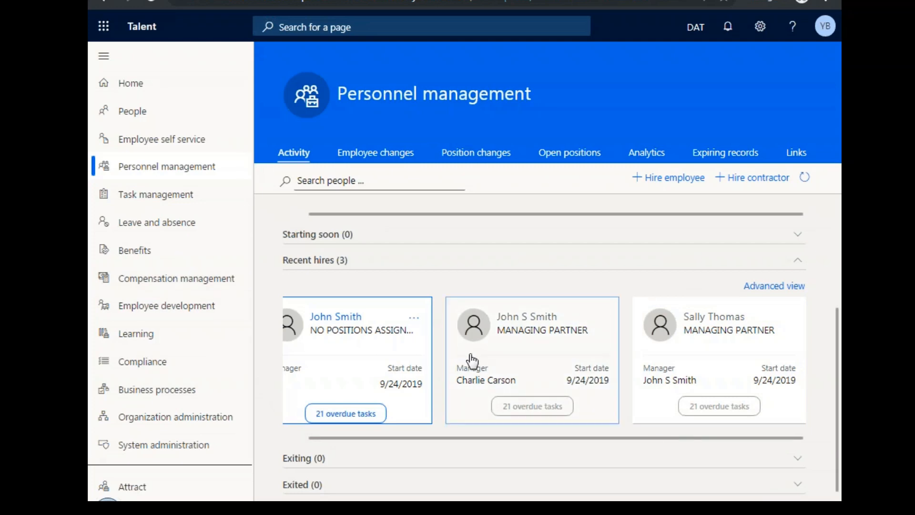
scroll(768, 216, up, 3)
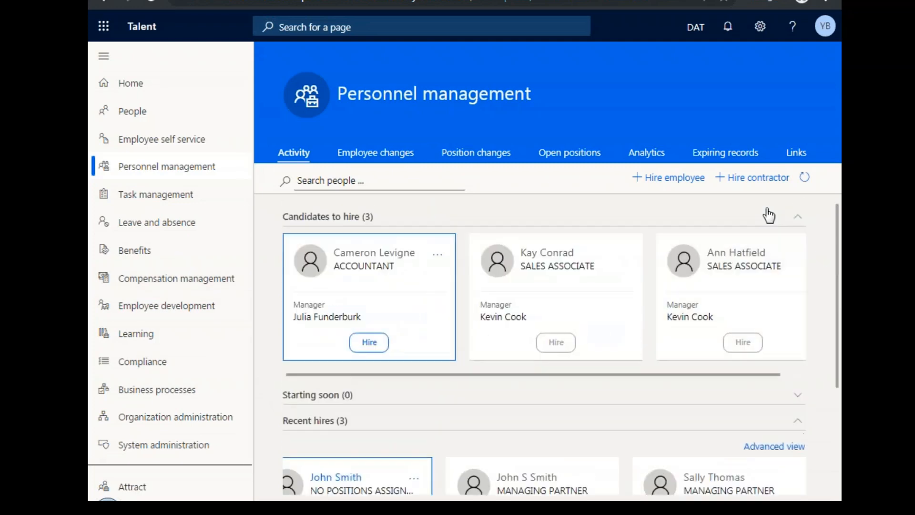
Review the employee changes and the position changes recorded in Personnel management.
click(293, 154)
click(386, 163)
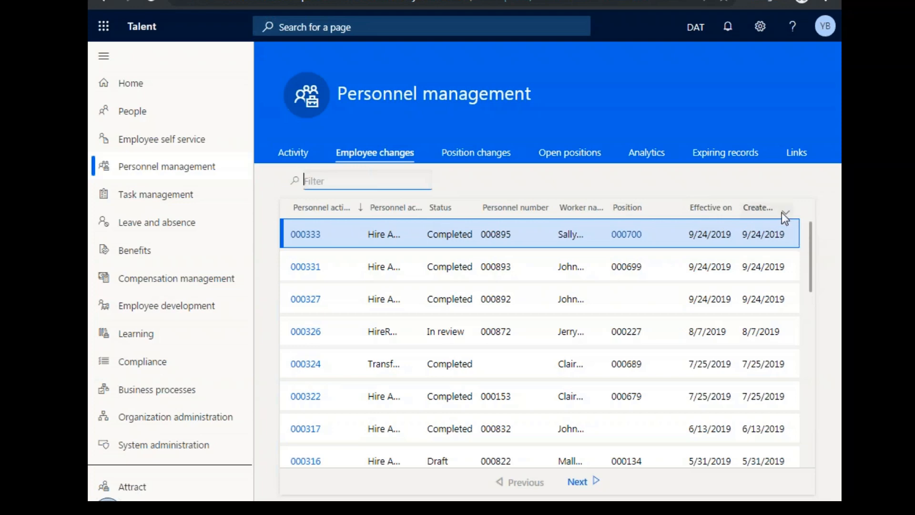
click(486, 158)
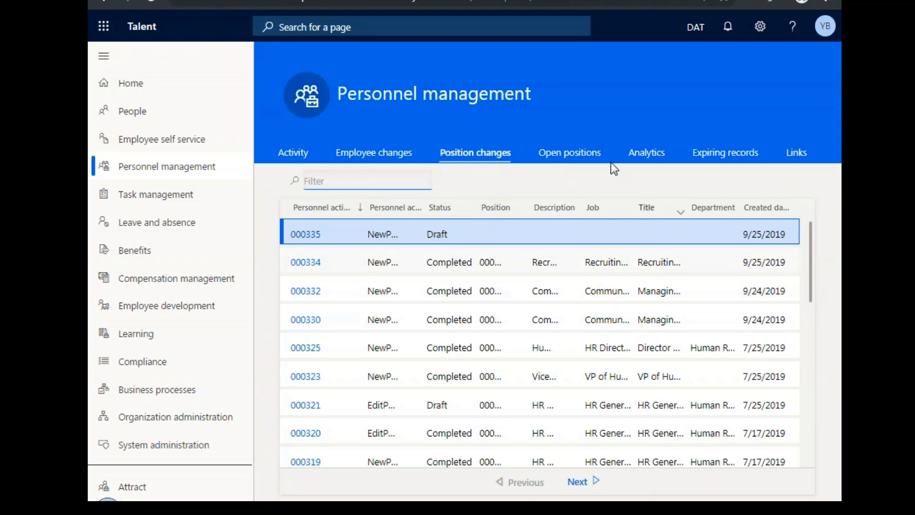
View the open positions, inspect position 000045 in the position hierarchy, and close the hierarchy.
click(581, 164)
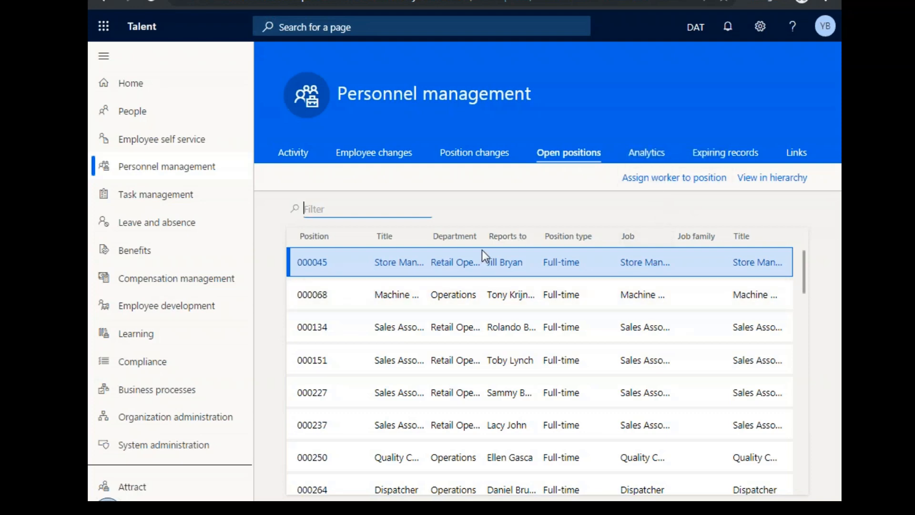
click(786, 182)
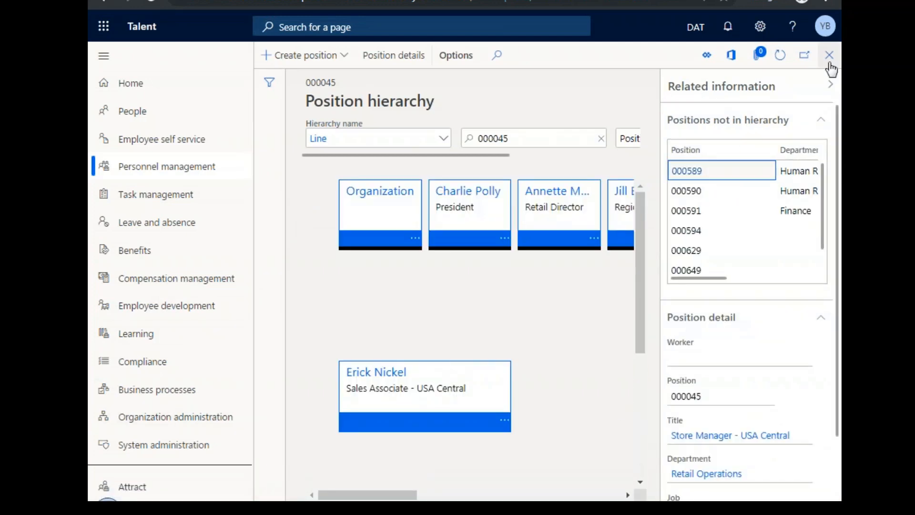
click(829, 61)
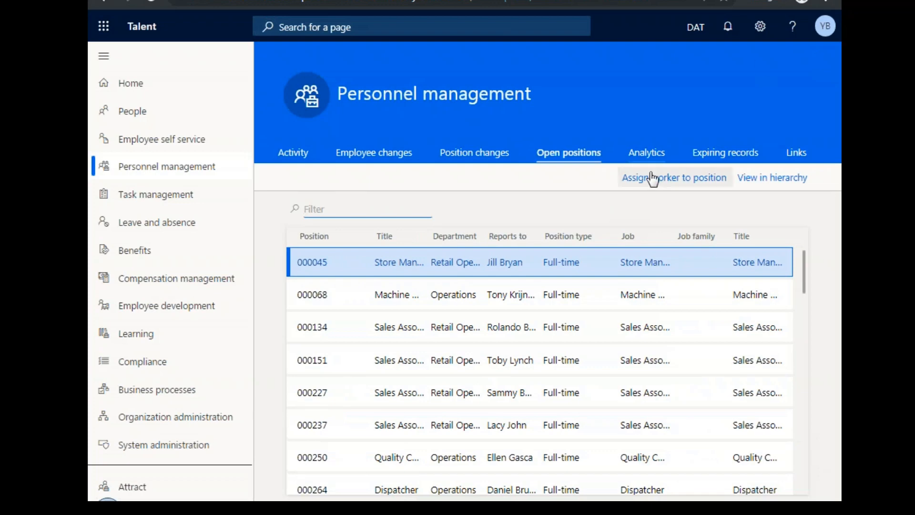
Examine the personnel analytics reports from People Metrics through Headcount Analysis and FTE Analysis to Workforce Demographics.
click(639, 161)
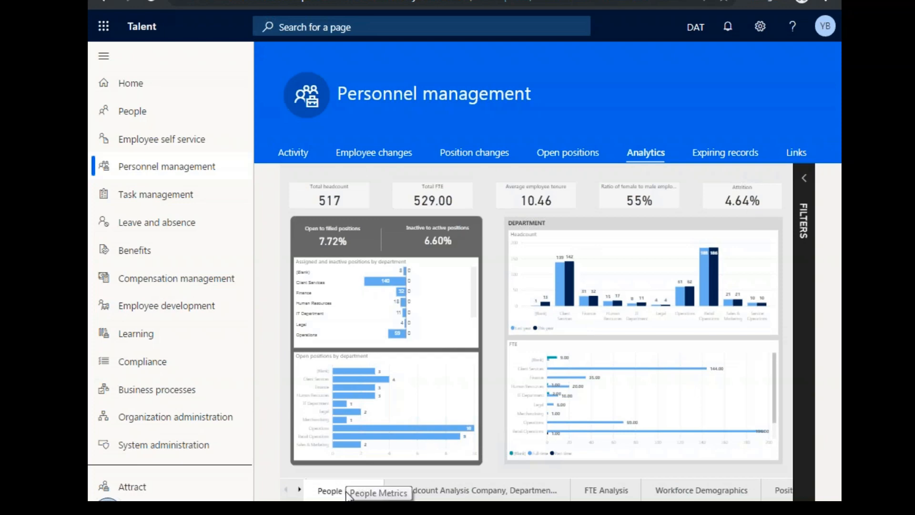
click(443, 497)
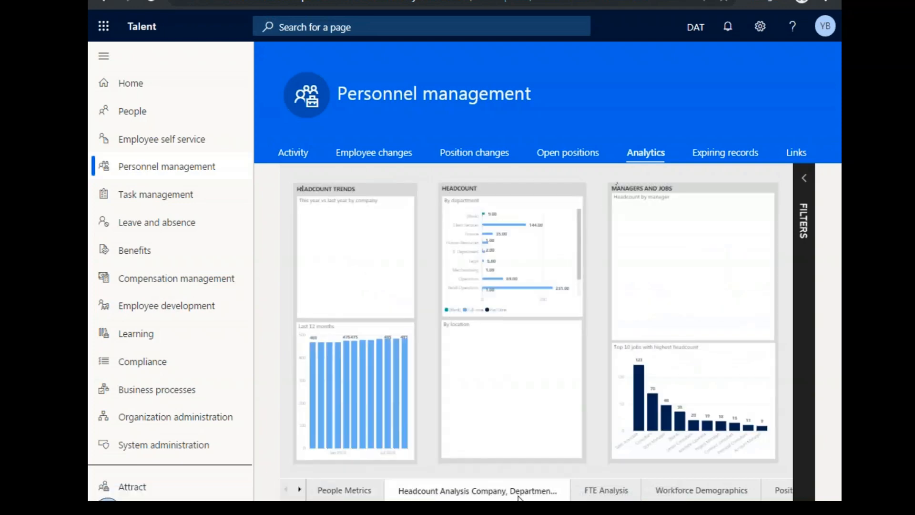
click(599, 495)
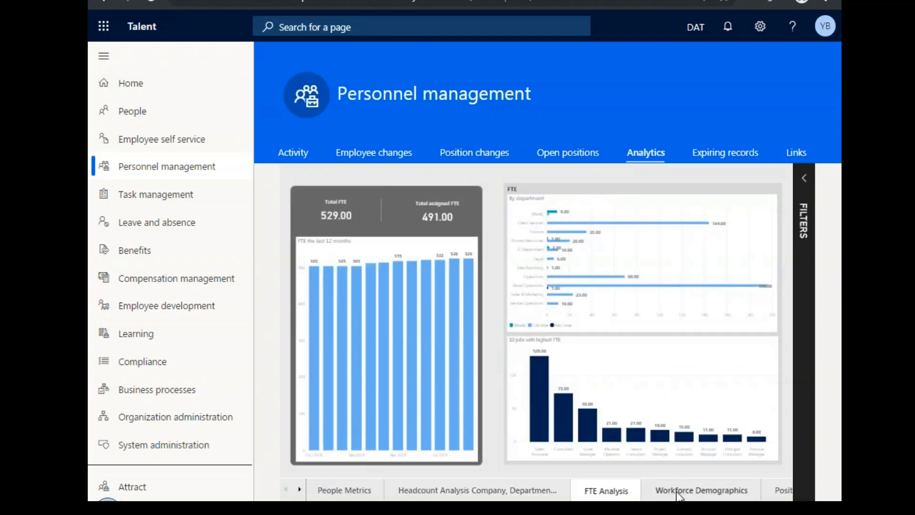
click(676, 494)
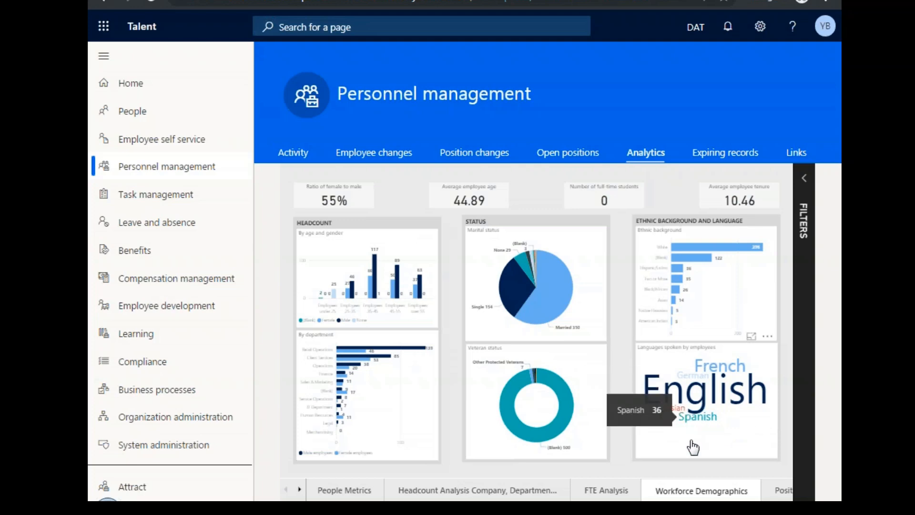
Look at the report-level Company filter without changing it, and view the Position Analysis report.
click(803, 180)
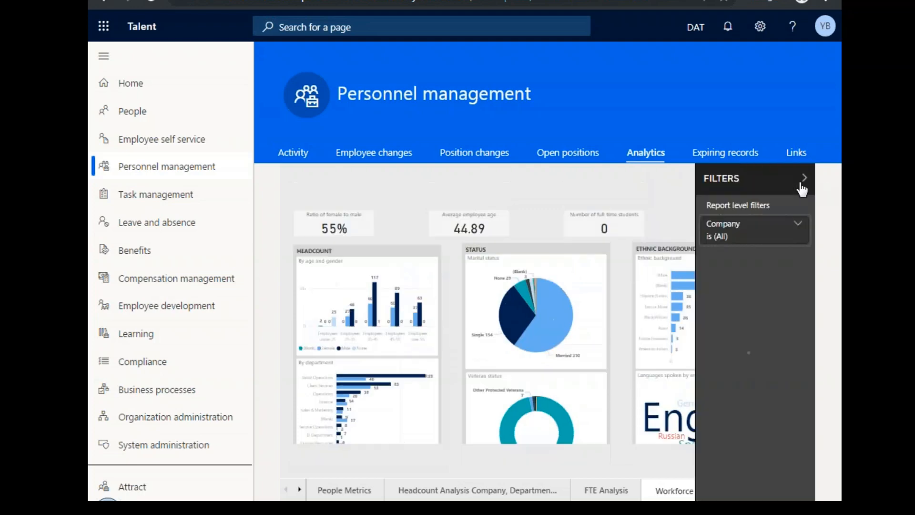
click(799, 228)
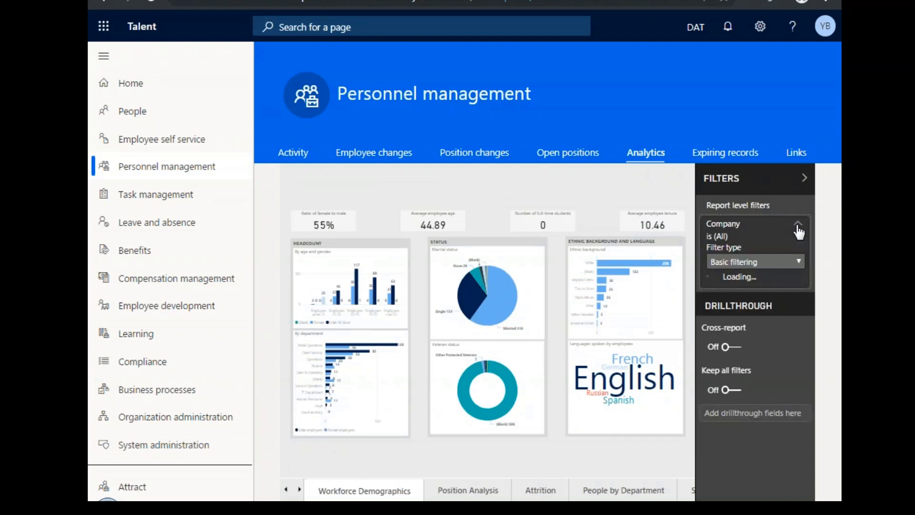
click(804, 180)
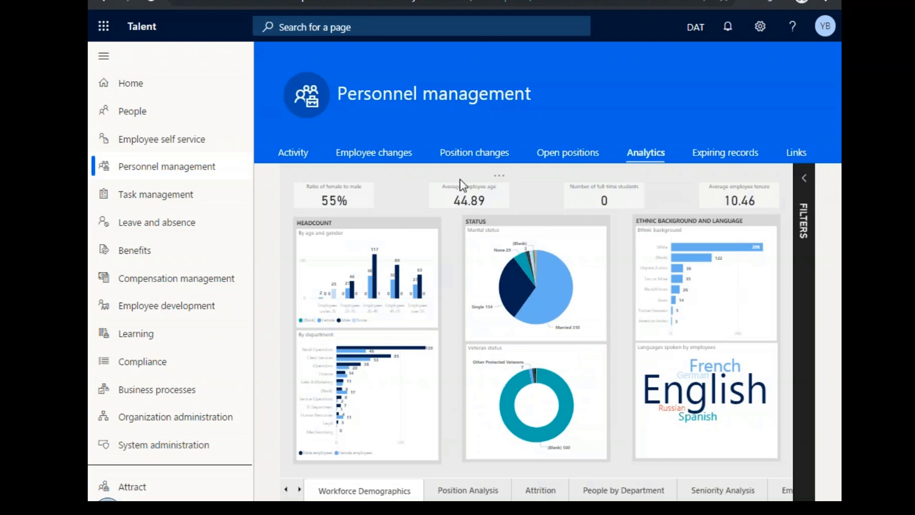
click(470, 491)
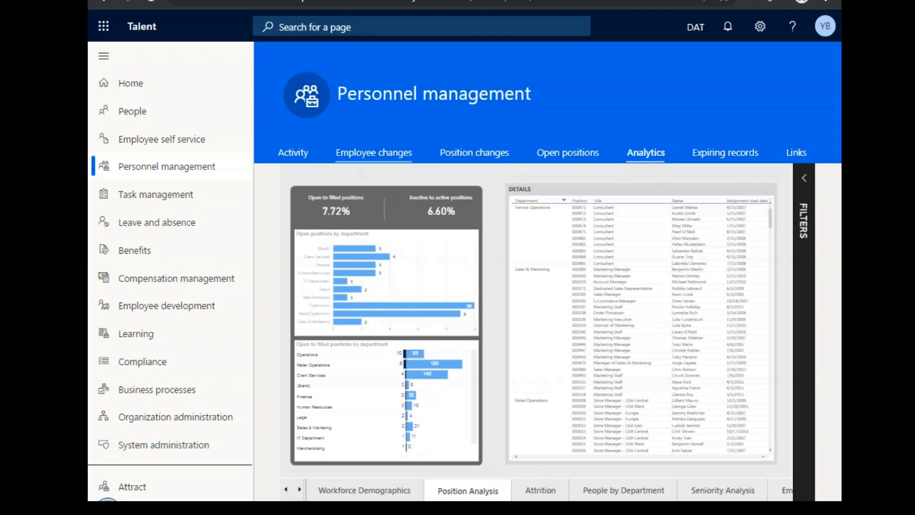
Revisit the Activity overview, review the full set of Personnel management links, and open the Leave and absence workspace.
click(293, 157)
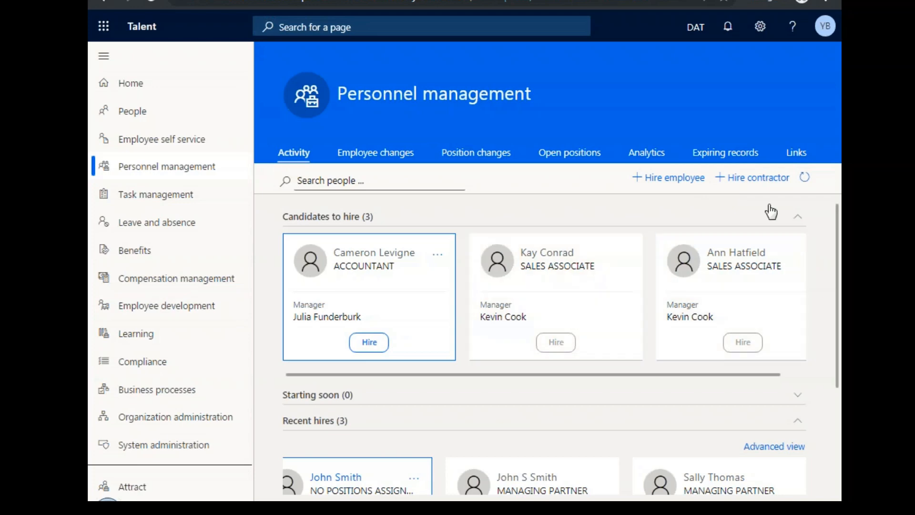
click(793, 157)
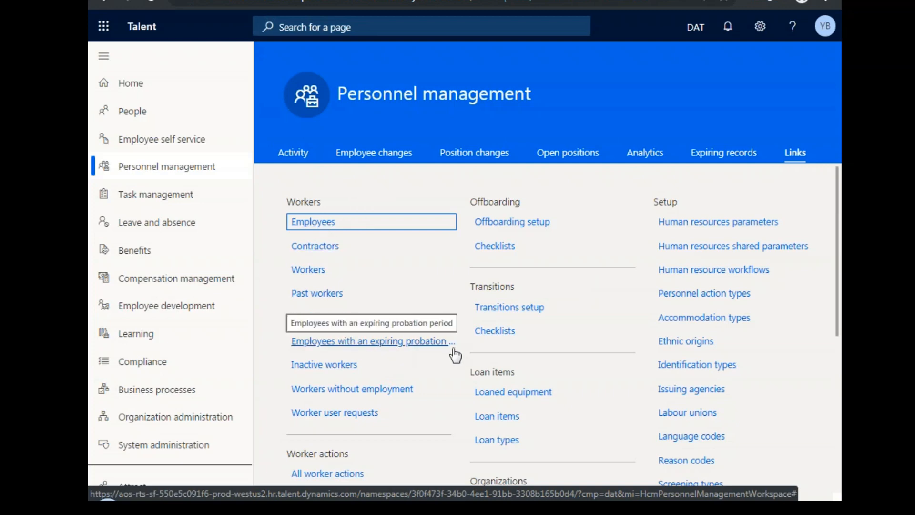
scroll(498, 333, down, 2)
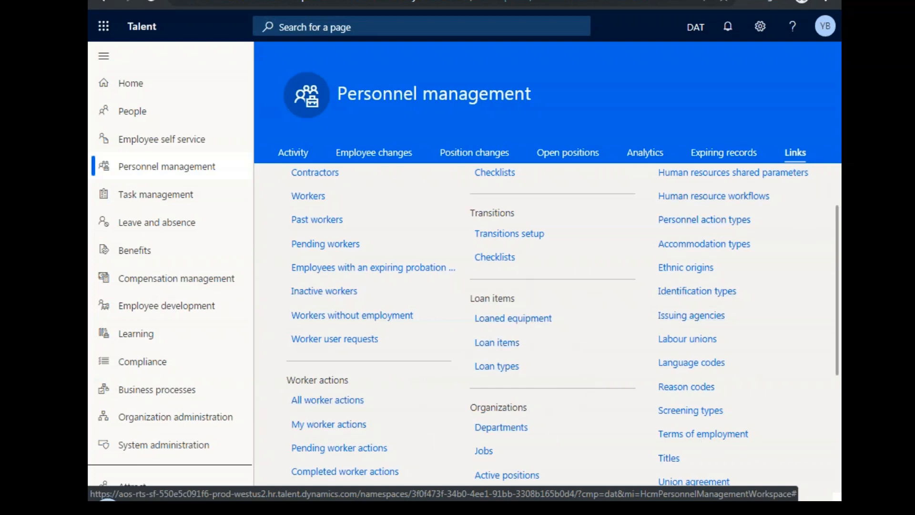
scroll(548, 361, down, 4)
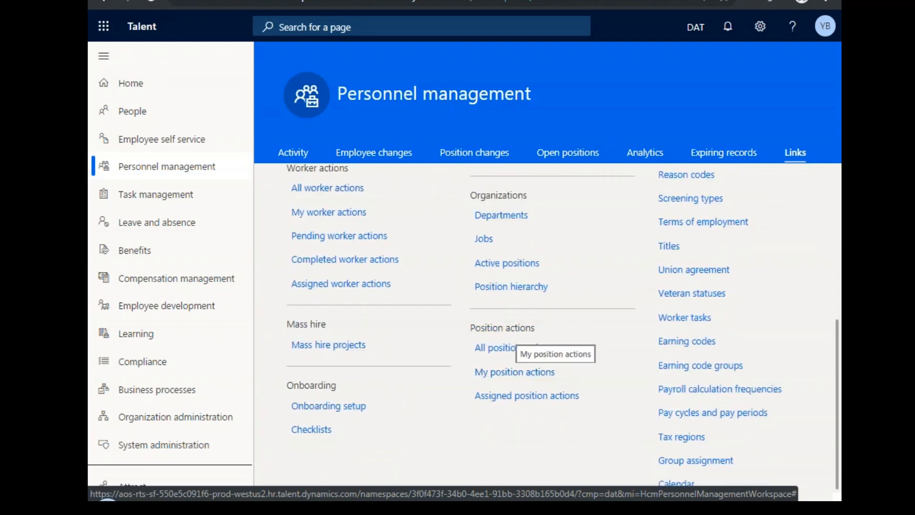
click(175, 227)
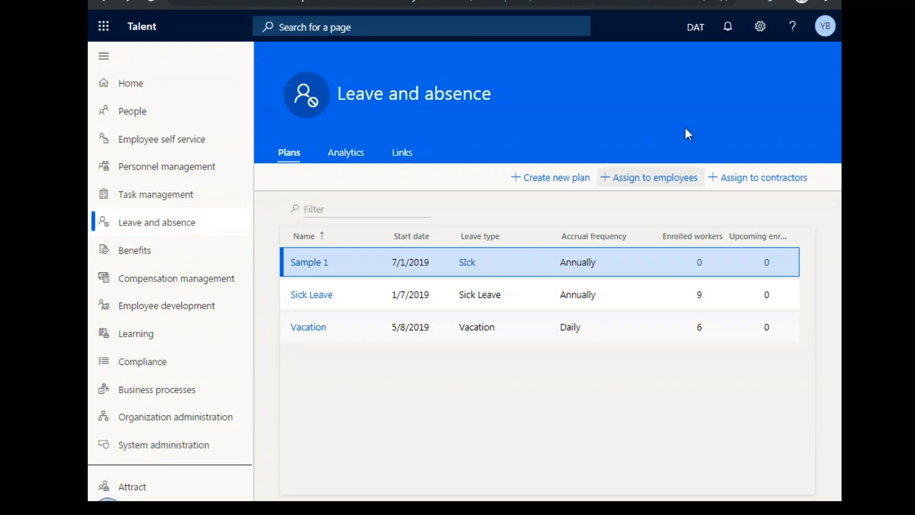
Switch the company to USMF and review its full list of leave and absence plans.
click(690, 28)
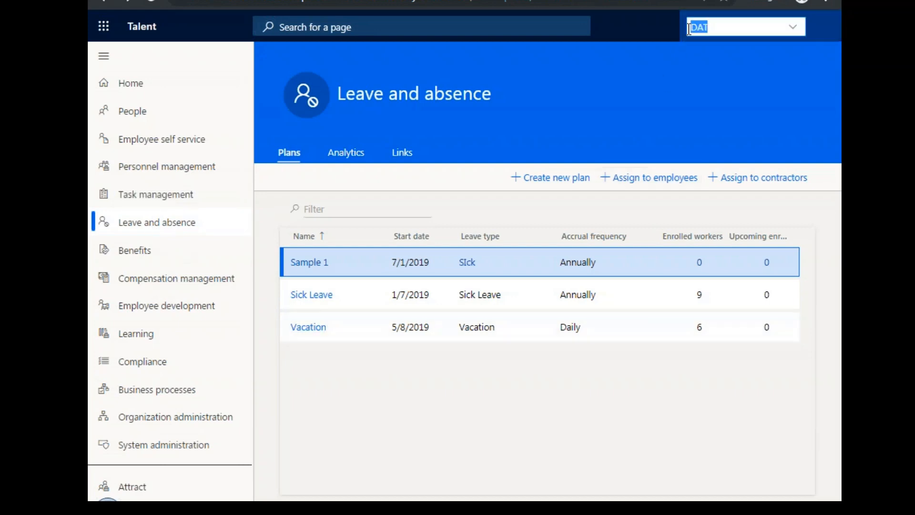
click(793, 29)
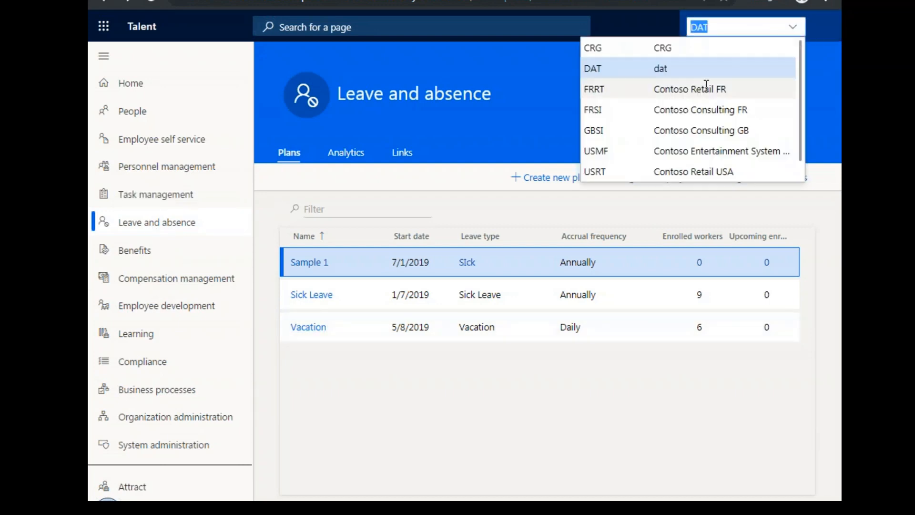
click(677, 150)
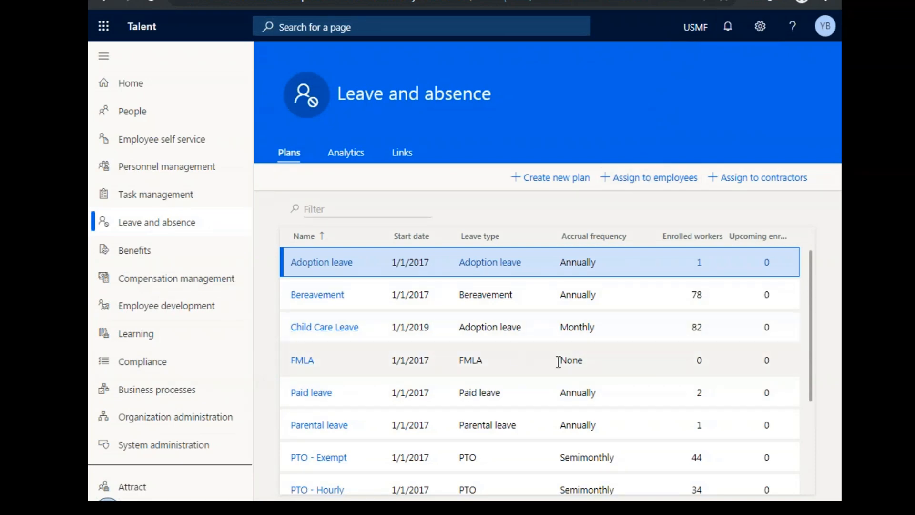
scroll(559, 362, down, 3)
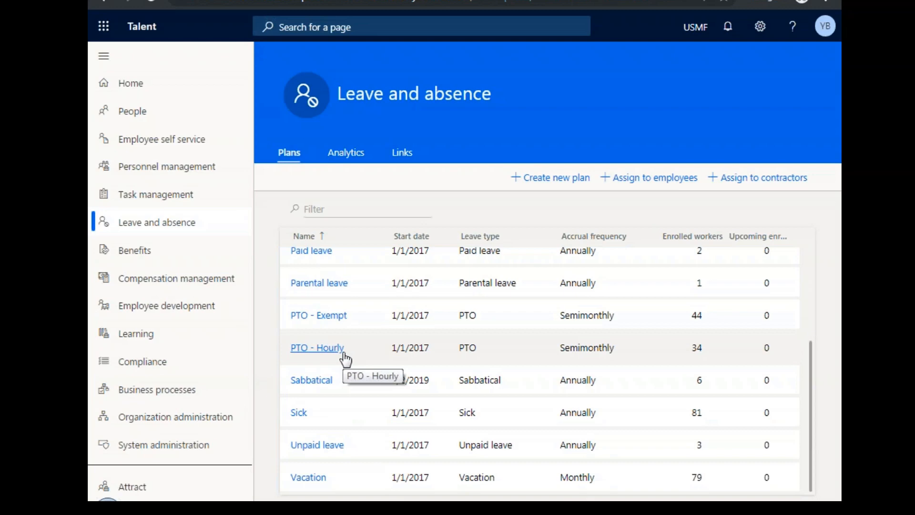
scroll(347, 355, up, 3)
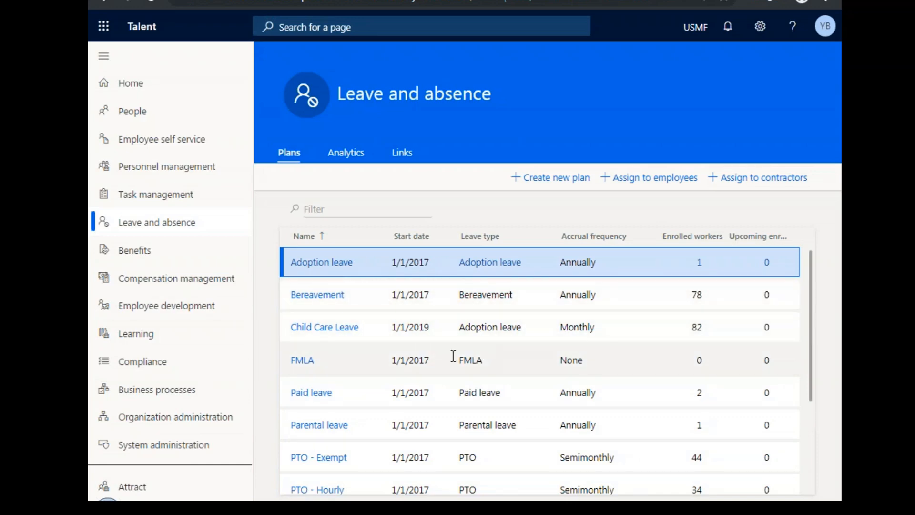
scroll(458, 355, down, 3)
scroll(457, 355, up, 3)
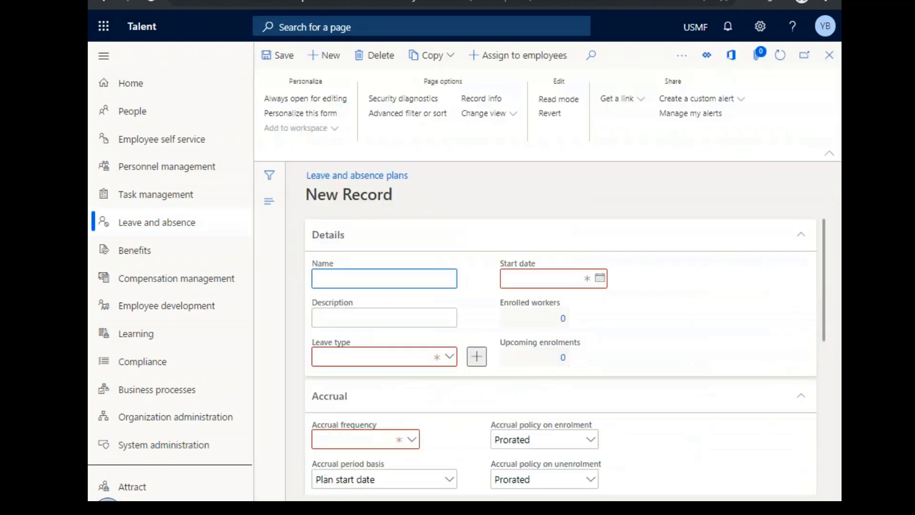
Look through the blank new leave and absence plan form down to its accrual schedule, and close it without creating a plan.
scroll(561, 355, down, 5)
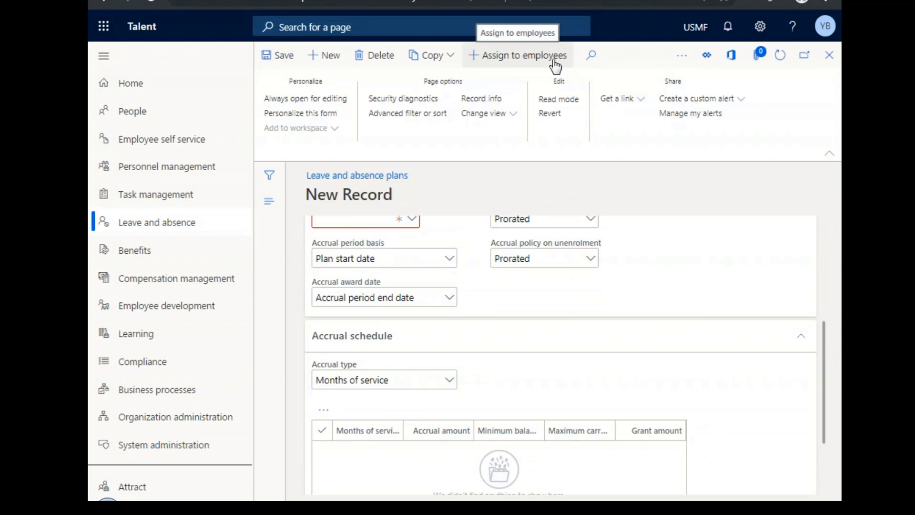
click(456, 69)
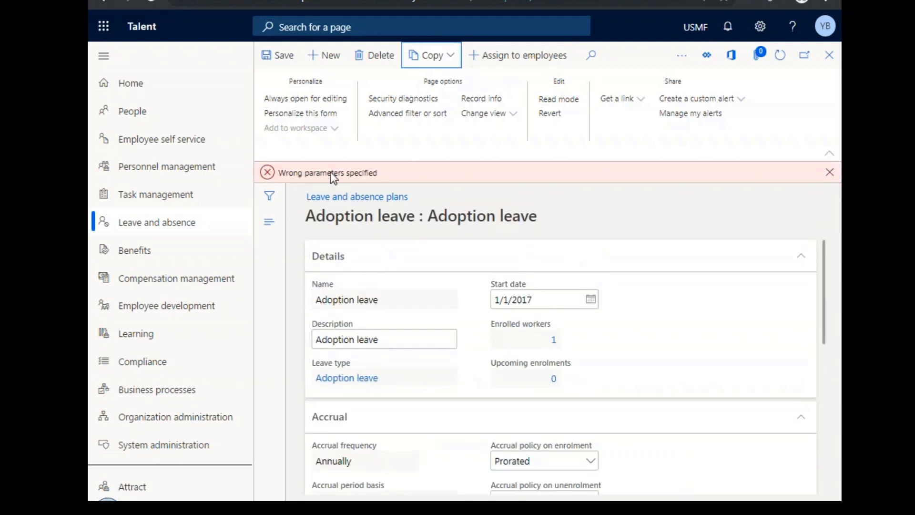
click(831, 59)
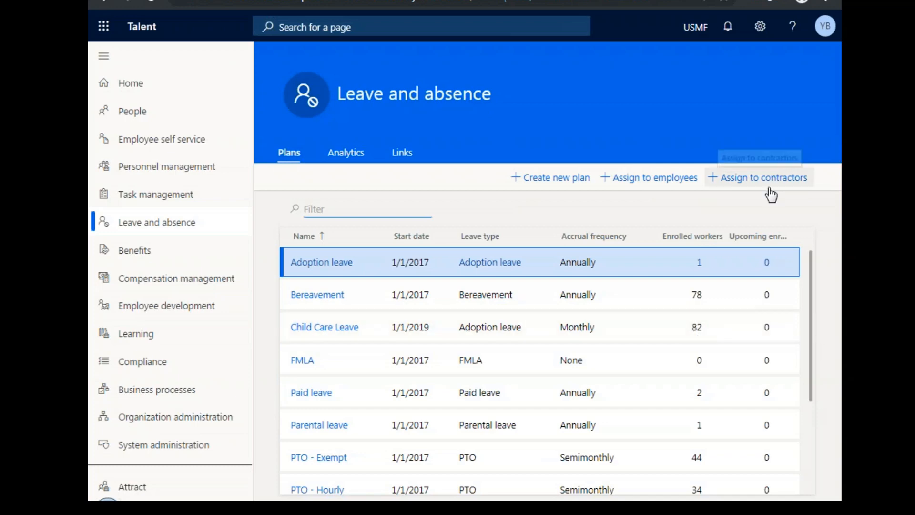
Examine the Leave and absence analytics from the Overview through Current Balance Analysis to Balance Trend Analysis, including the chart options and report filters.
click(345, 160)
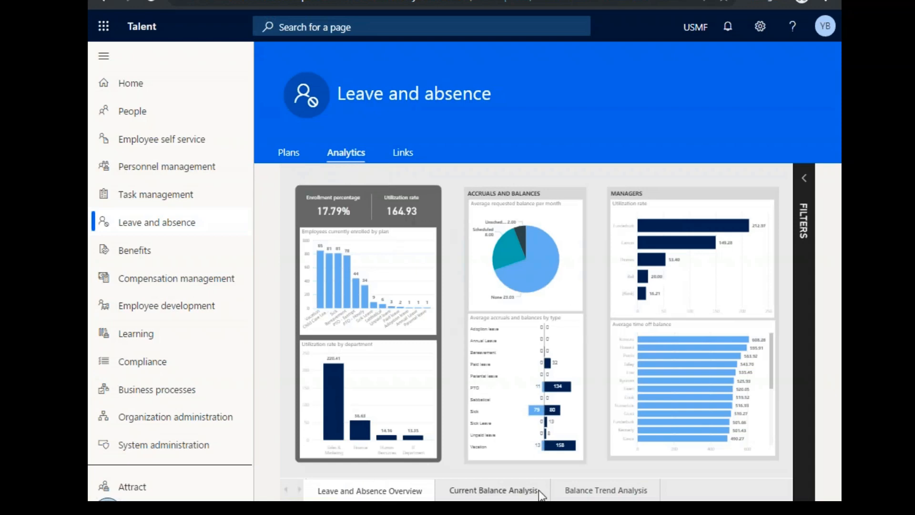
click(494, 492)
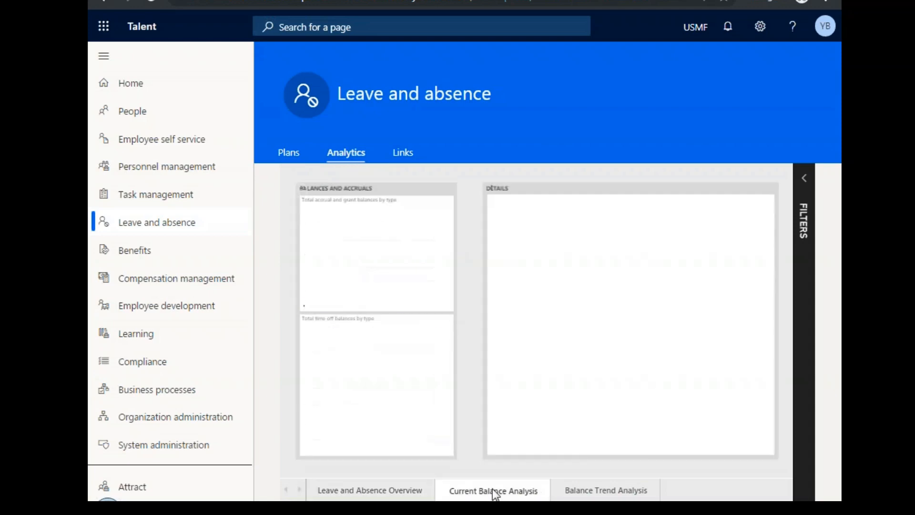
click(586, 492)
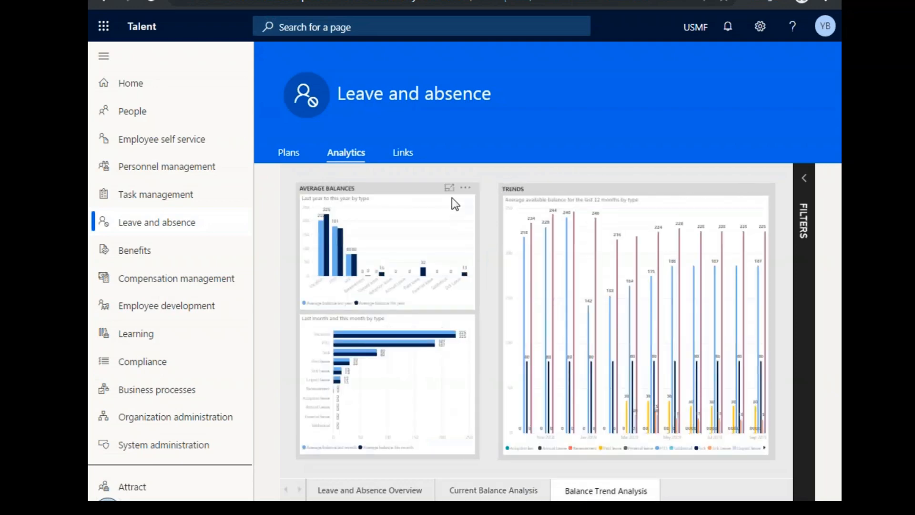
click(467, 189)
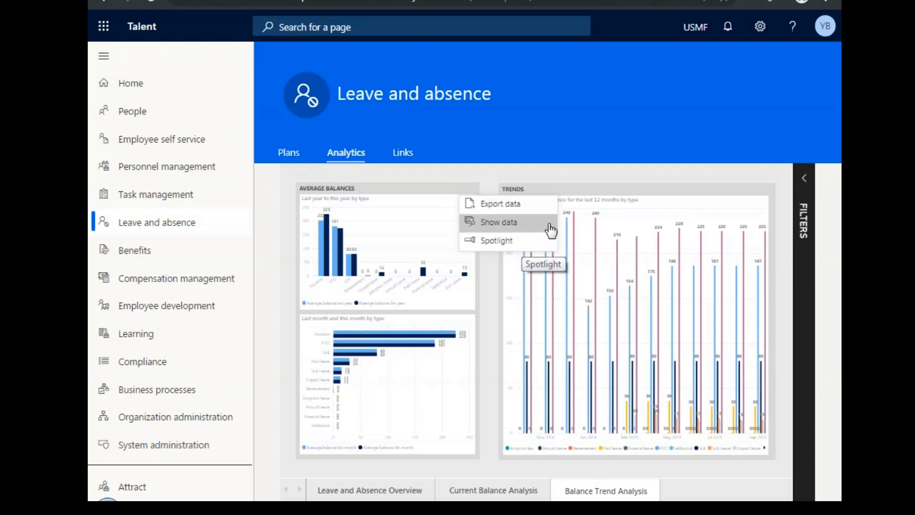
click(805, 178)
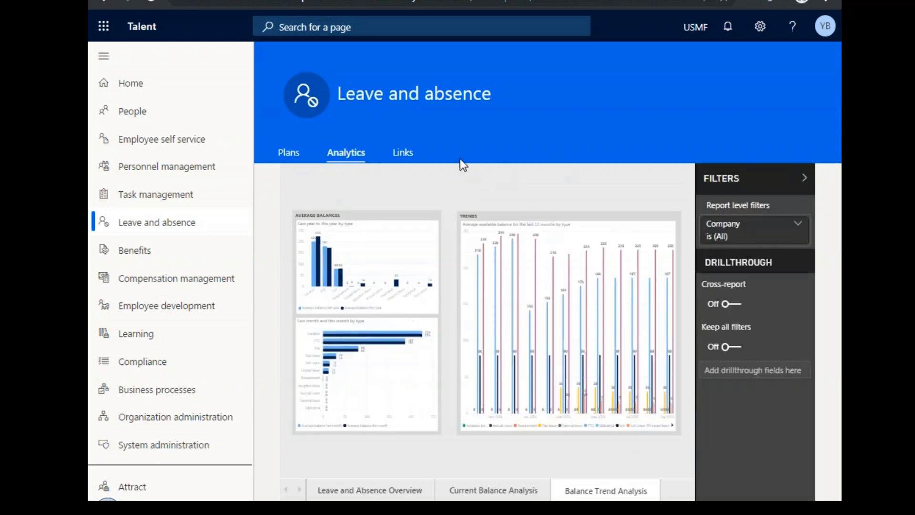
View the leave and absence requests and the Human resources parameters from the Leave and absence links, closing each page.
click(403, 154)
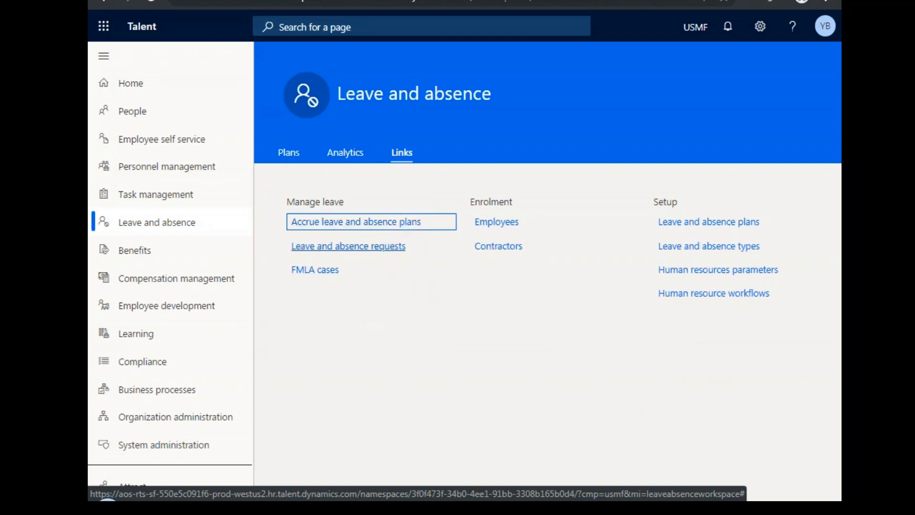
click(370, 251)
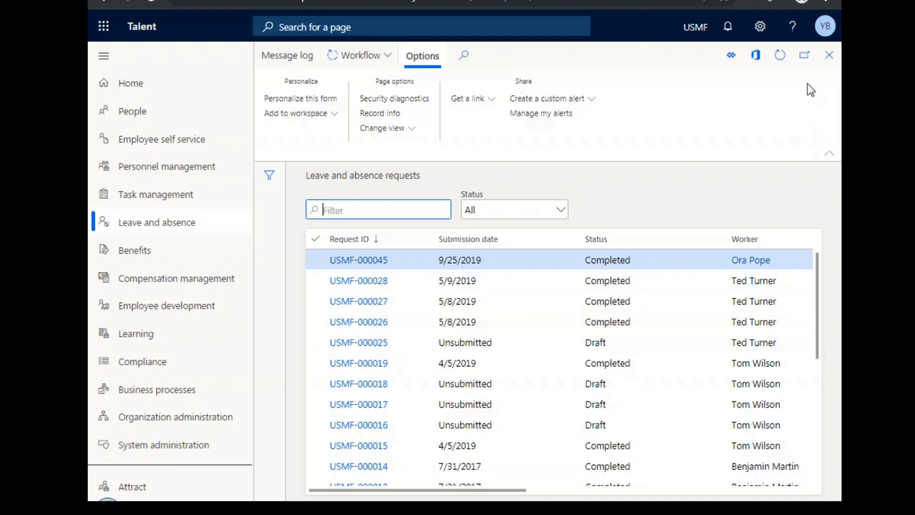
click(828, 55)
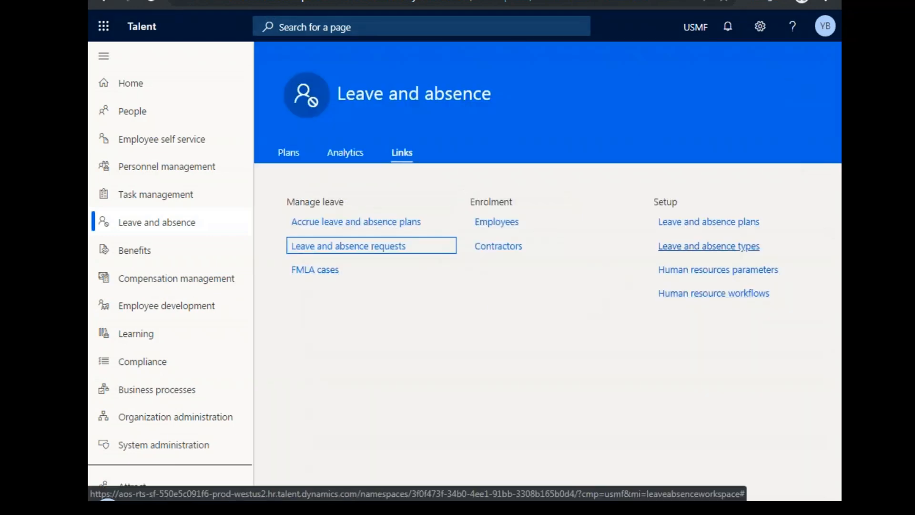
click(705, 271)
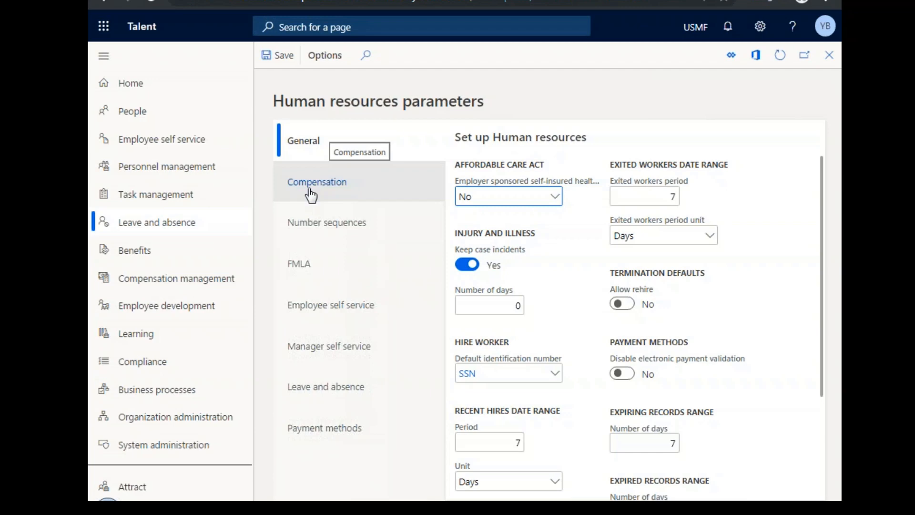
click(829, 58)
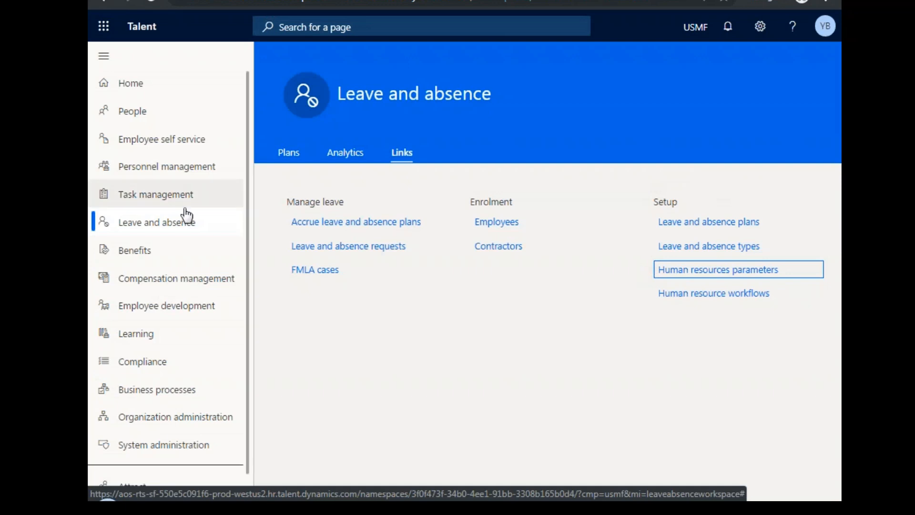
Open the Benefits workspace and review the full list of benefit plans, sorted by Option.
click(161, 252)
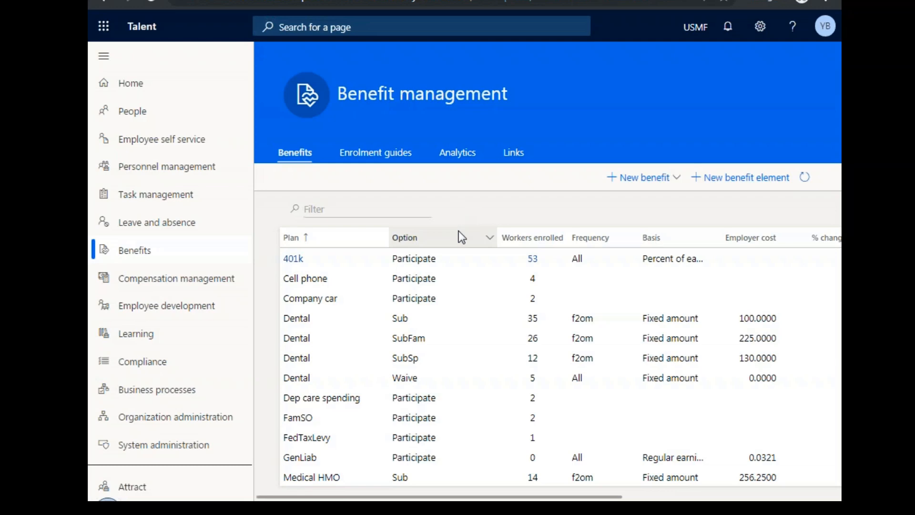
click(459, 231)
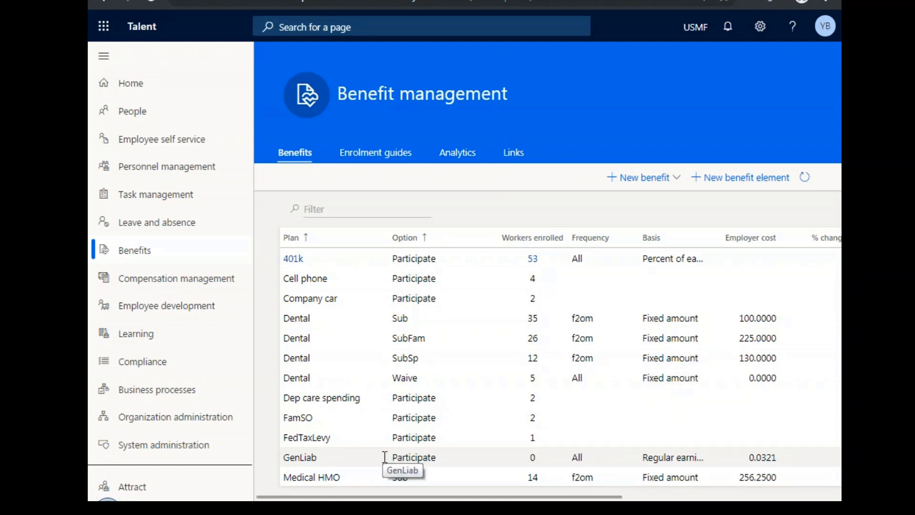
scroll(617, 419, down, 5)
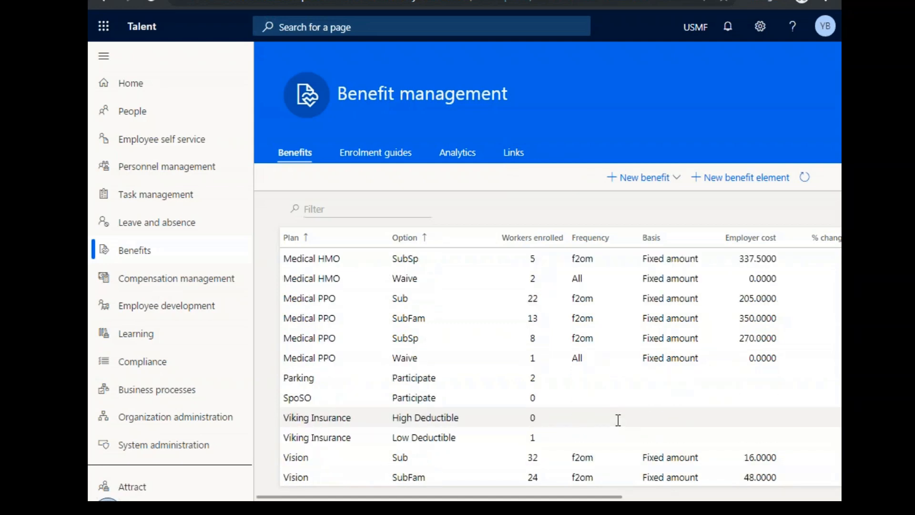
scroll(618, 420, up, 5)
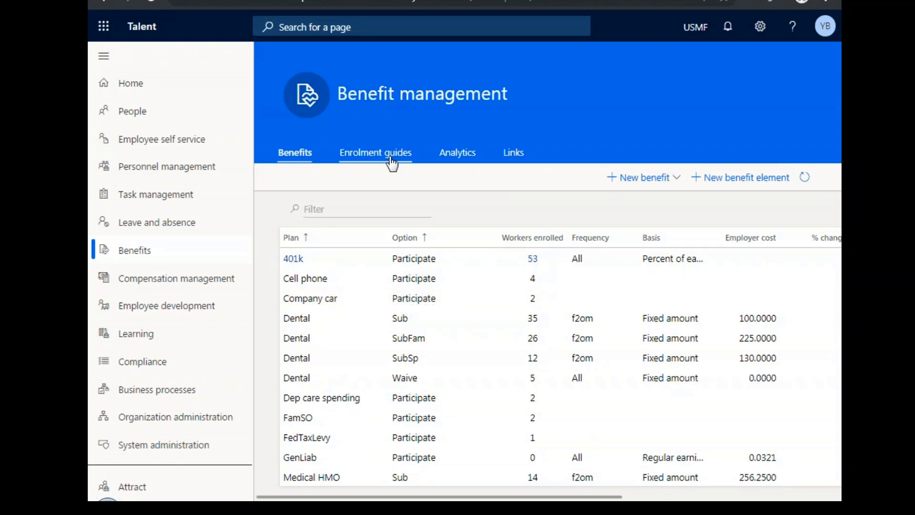
Open the live 2019 open enrolment guide for editing and view its title and dates.
click(365, 164)
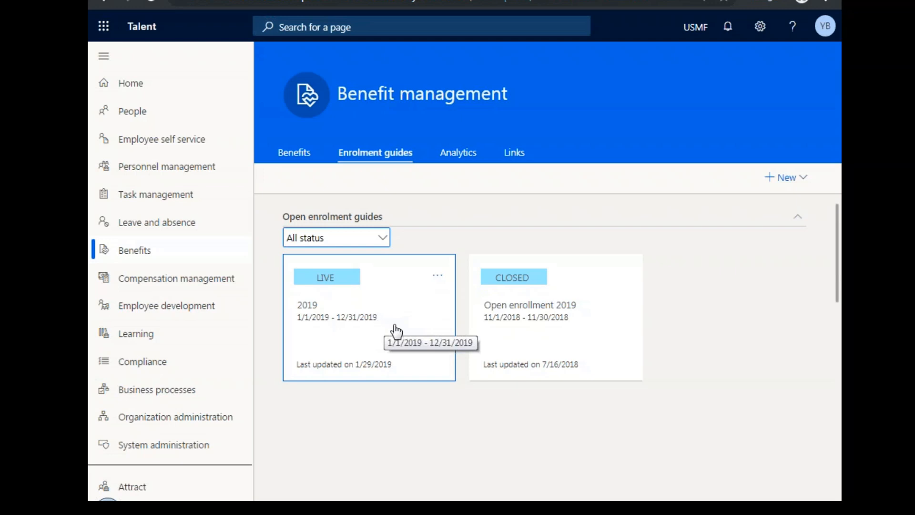
click(442, 282)
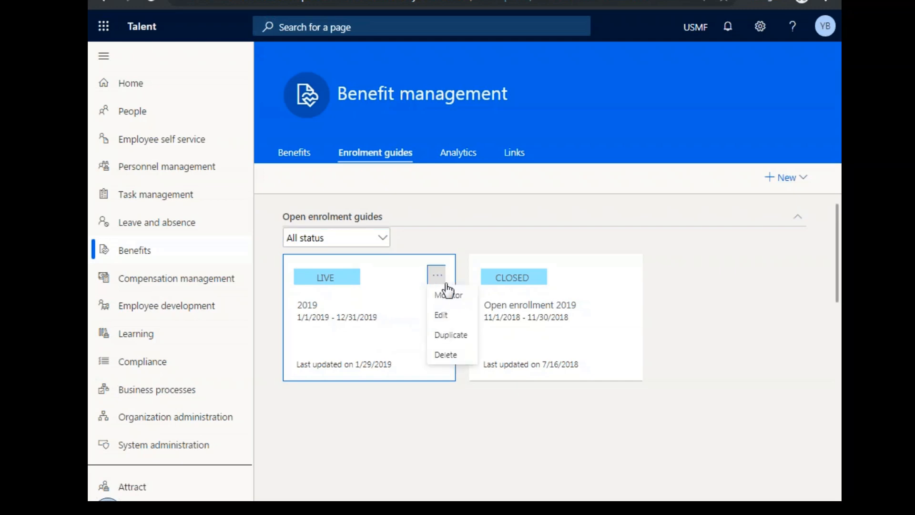
click(458, 316)
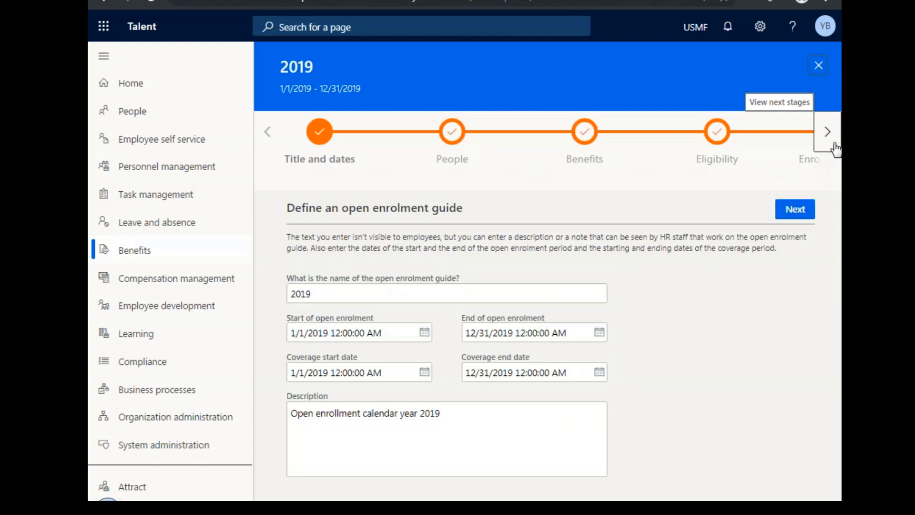
click(314, 294)
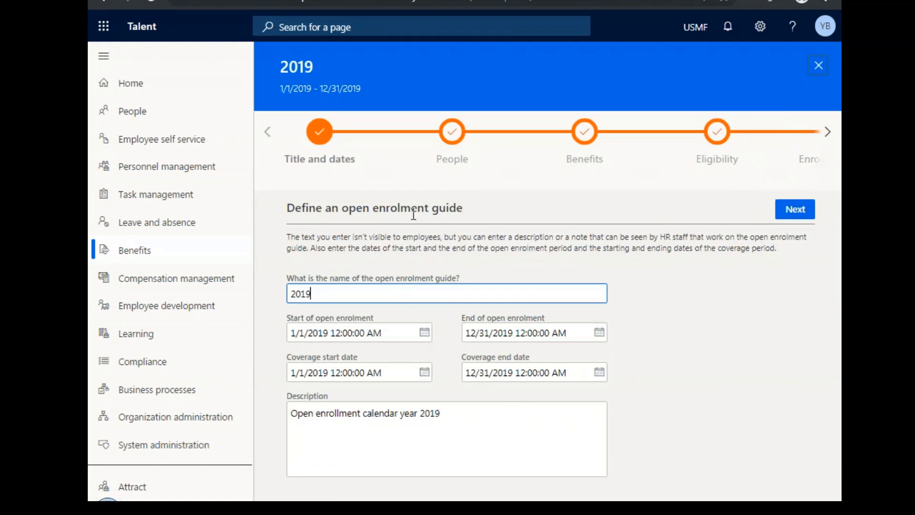
Inspect the guide's People stage, checking the available worker types and position types without changing them.
click(829, 147)
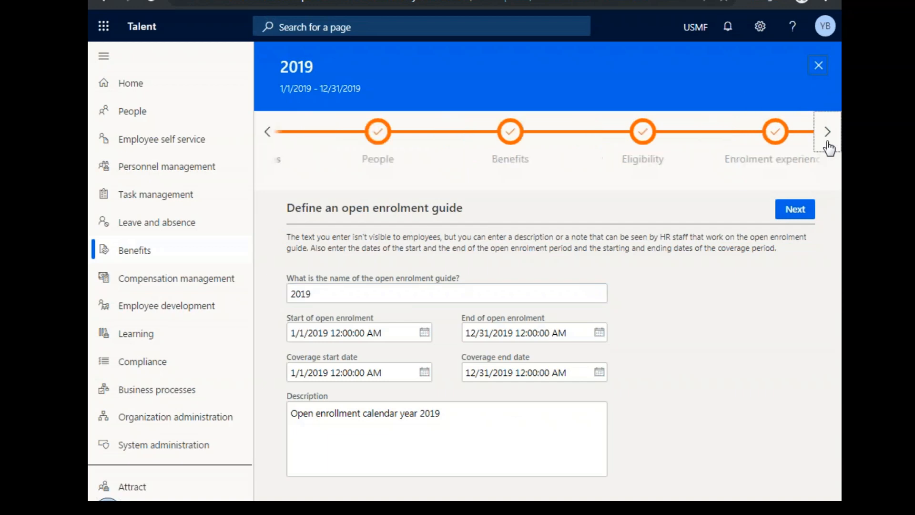
click(378, 135)
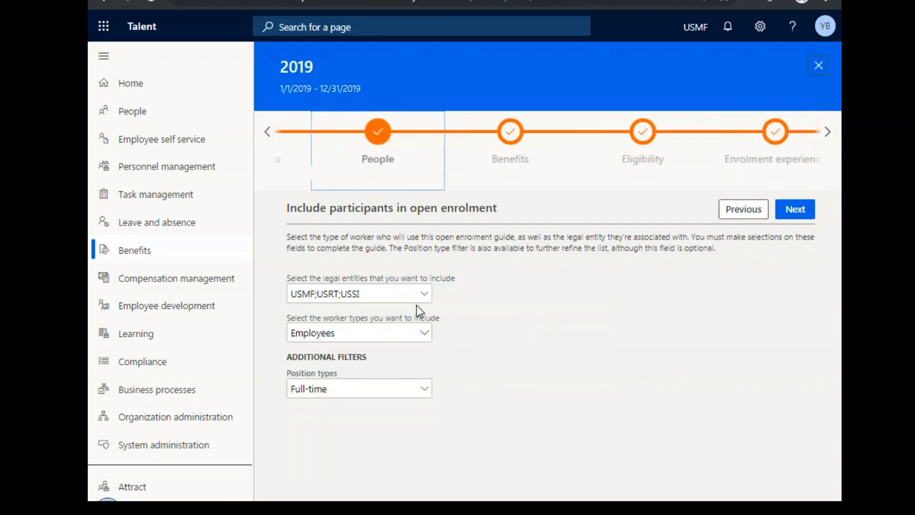
click(428, 334)
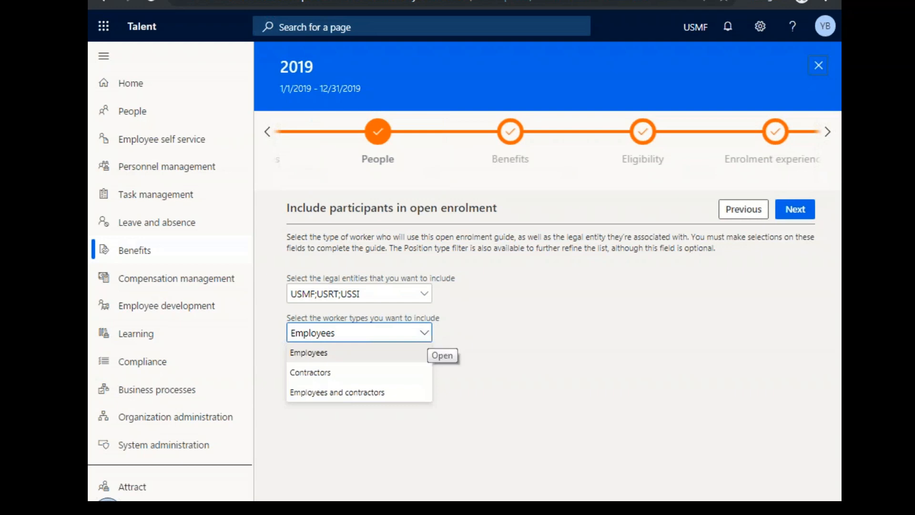
click(475, 340)
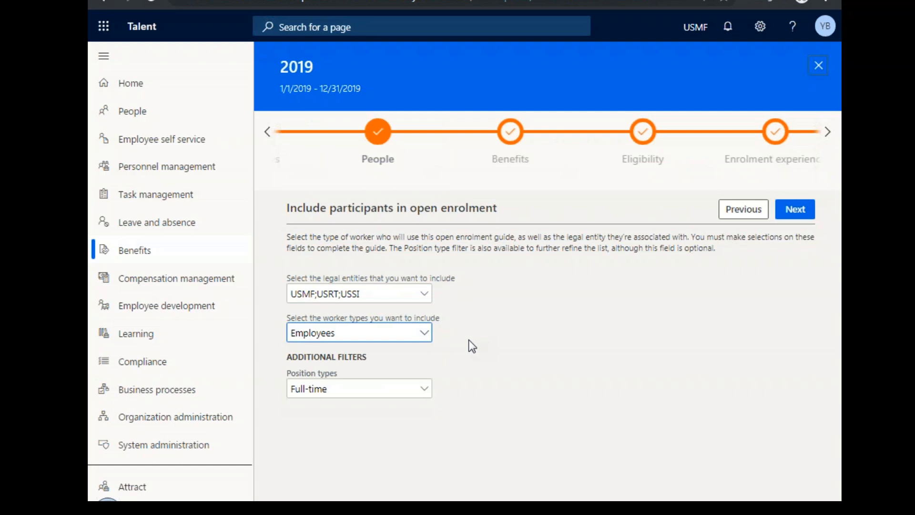
click(423, 389)
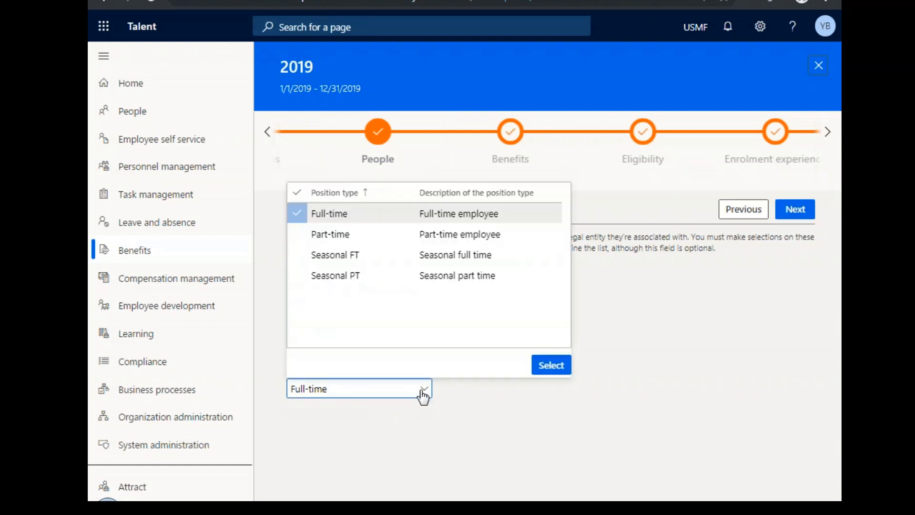
click(518, 412)
View the guide's Benefits stage, and go on to the Eligibility stage, cancelling the wait for the eligibility check.
click(515, 138)
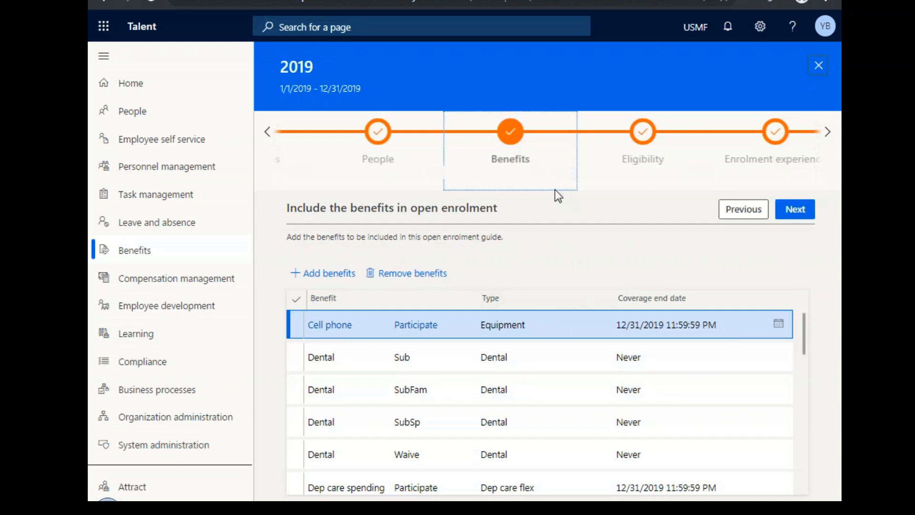
click(645, 142)
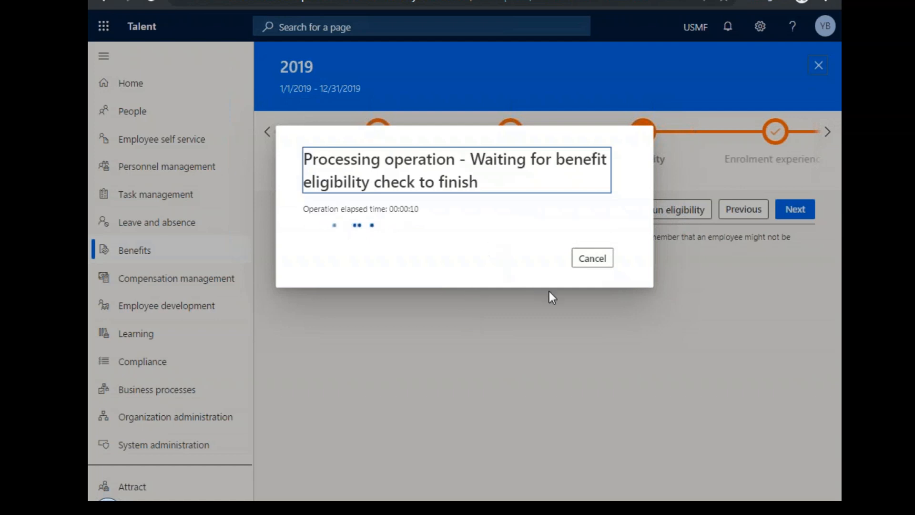
click(596, 258)
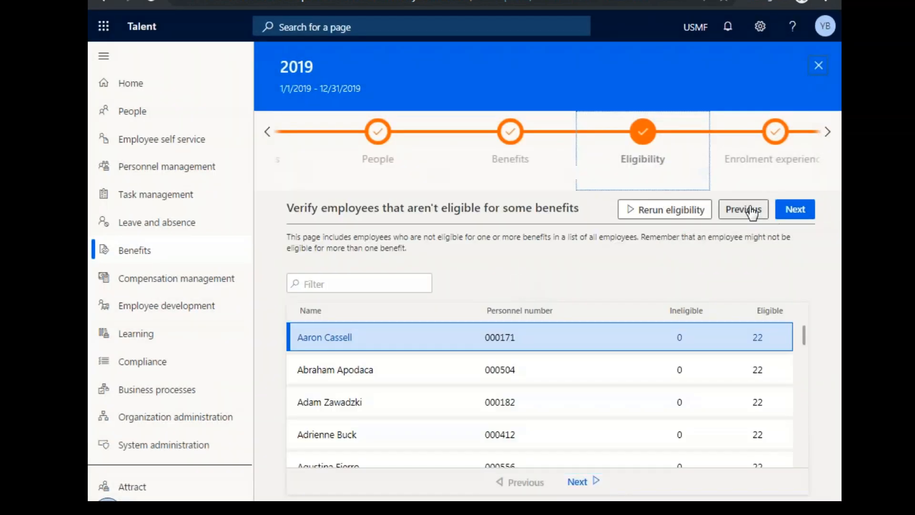
Go on to the guide's Enrolment experience stage and view the Personal details and Medical pages designed for employees.
click(803, 209)
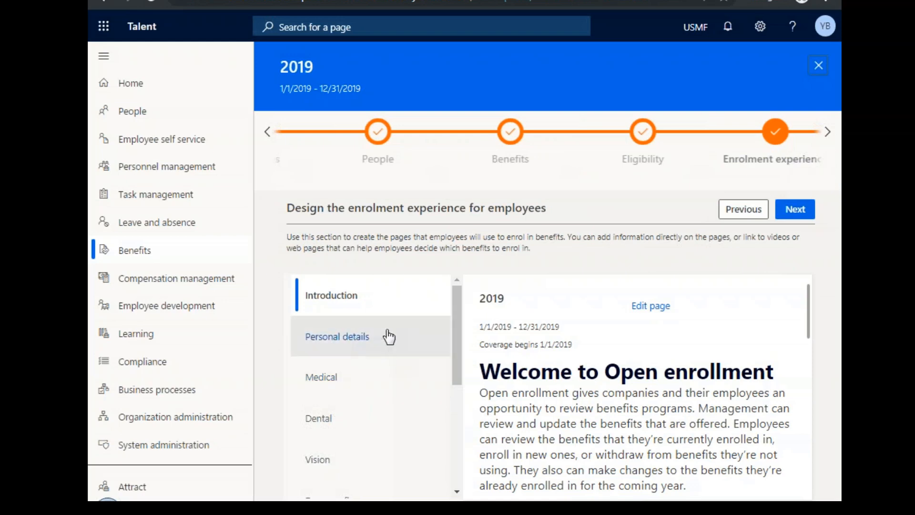
click(388, 336)
click(387, 387)
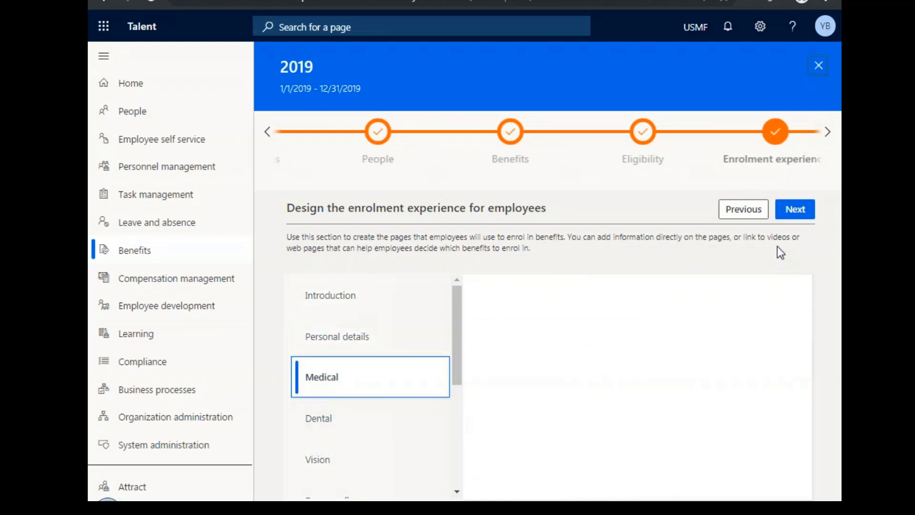
Go on to the final review stage, publish the 2019 enrolment guide and close it.
click(810, 214)
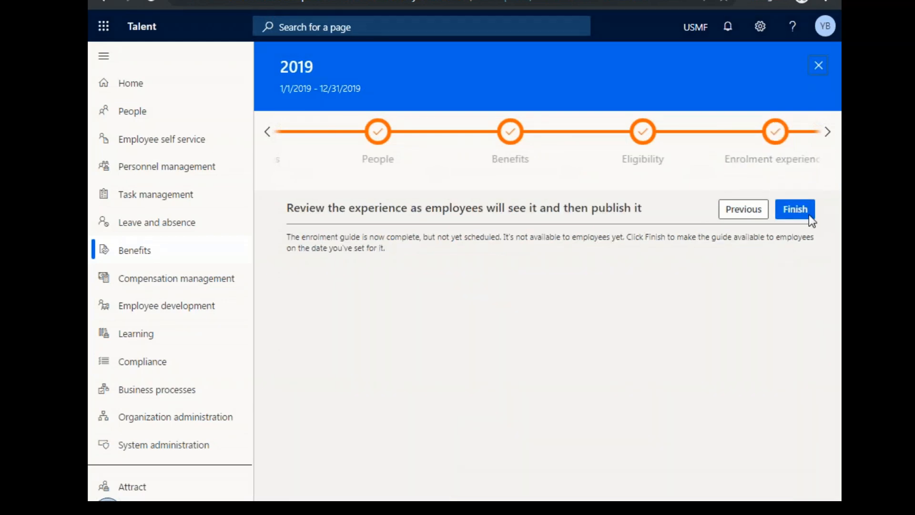
click(809, 214)
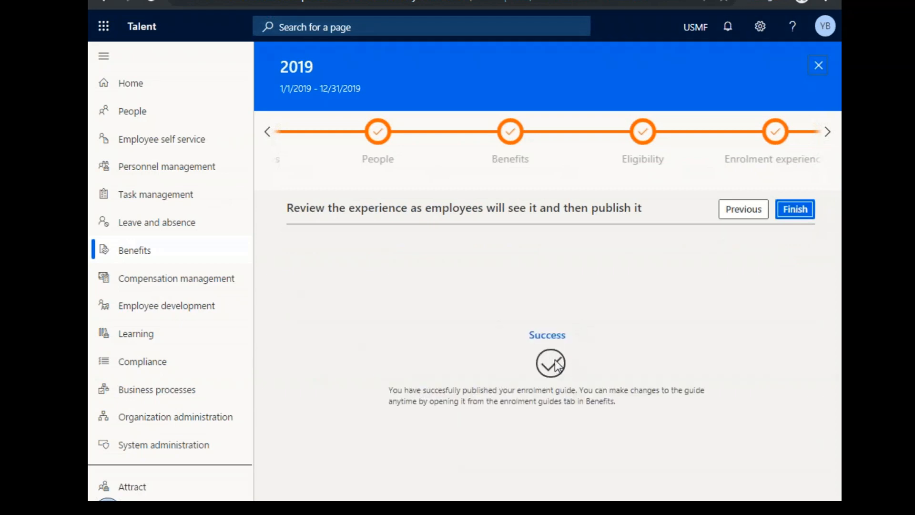
click(818, 65)
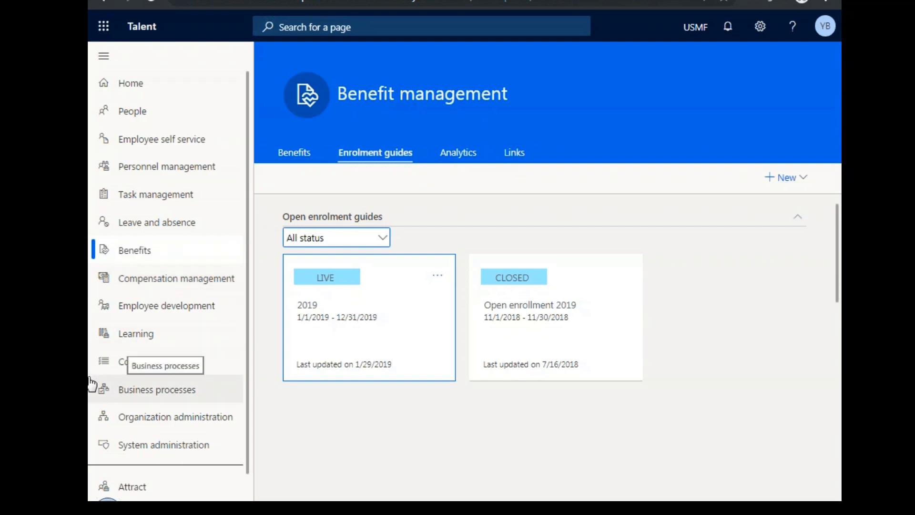
From the Compensation management workspace, open the fixed compensation plans and view the compensation structure of the BandC plan.
click(198, 279)
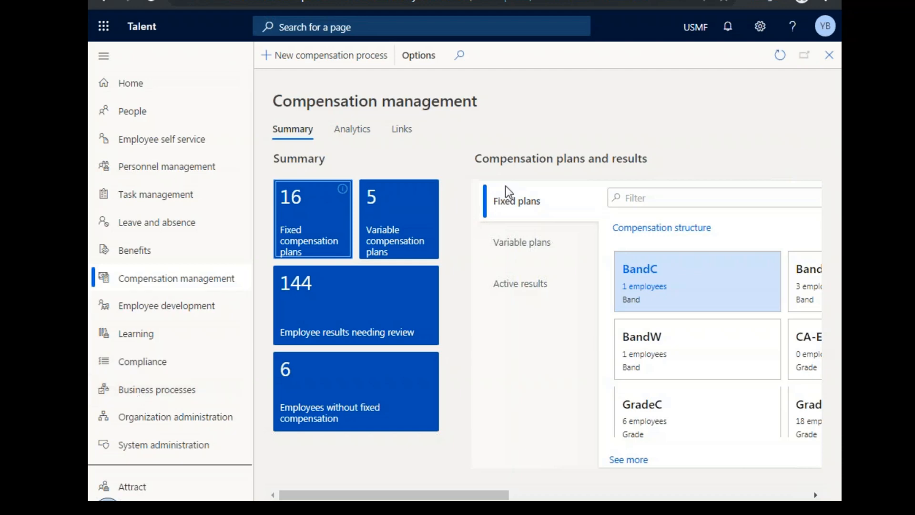
click(295, 241)
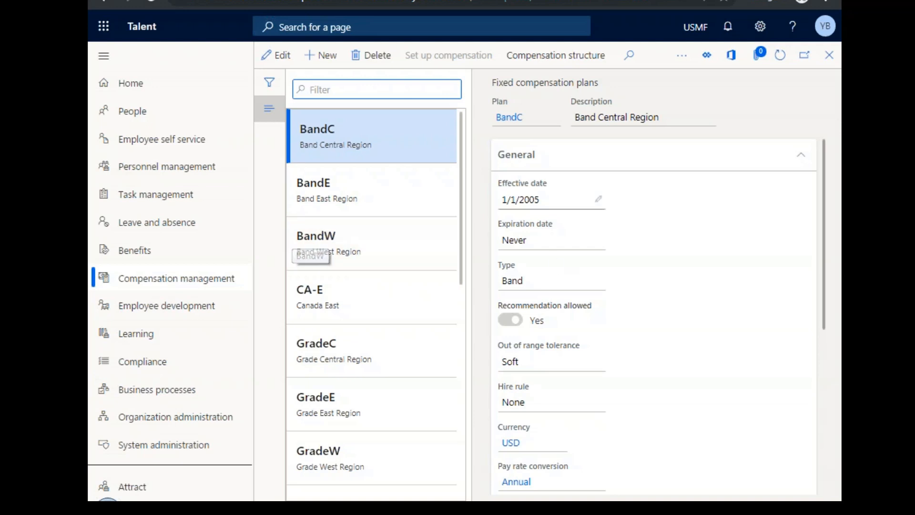
click(564, 56)
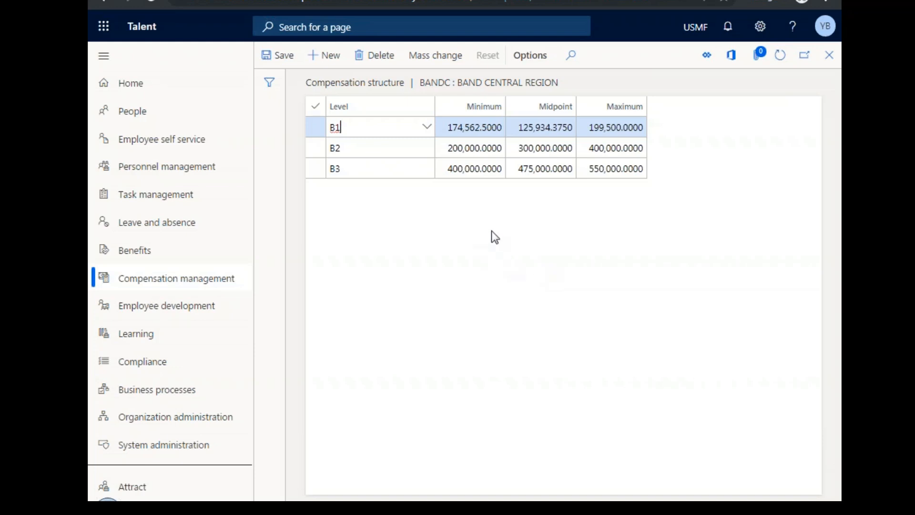
Leave the compensation structure, browse the CA-E, GradeC and GradeE fixed compensation plans, and return to the Compensation management workspace.
click(829, 55)
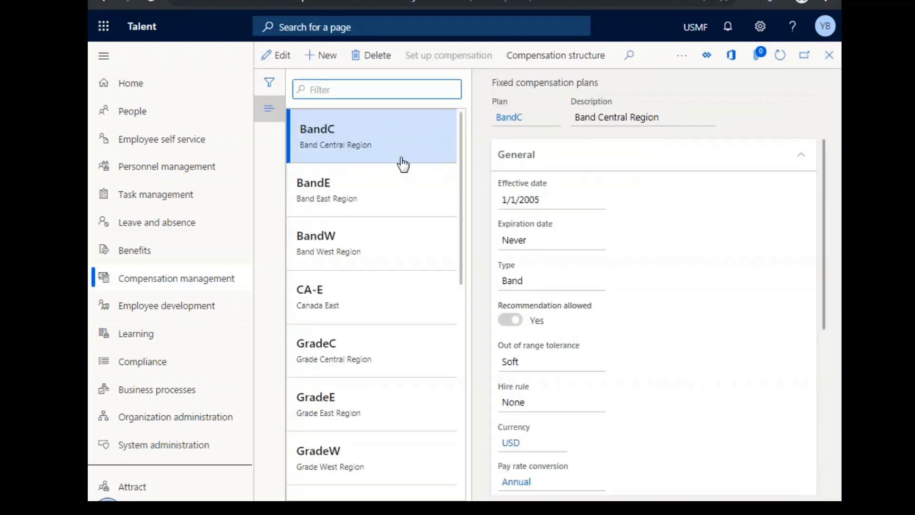
click(415, 185)
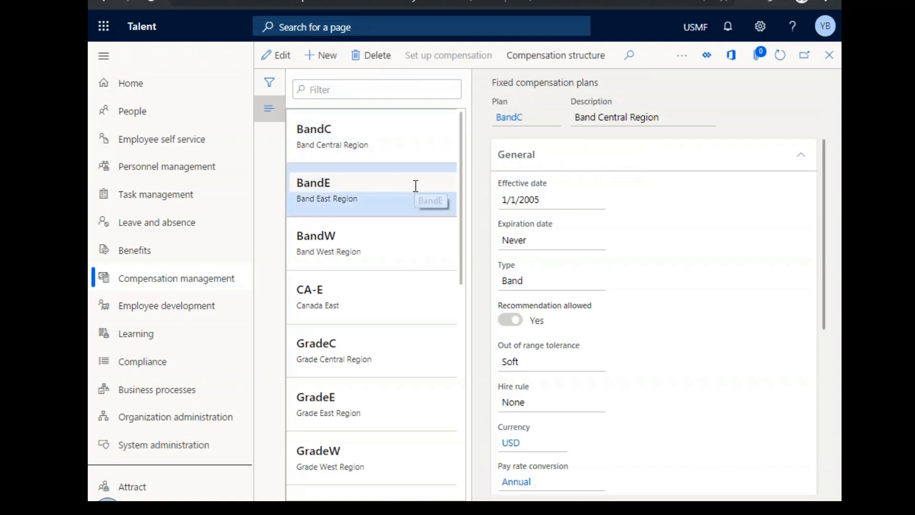
click(384, 317)
click(391, 372)
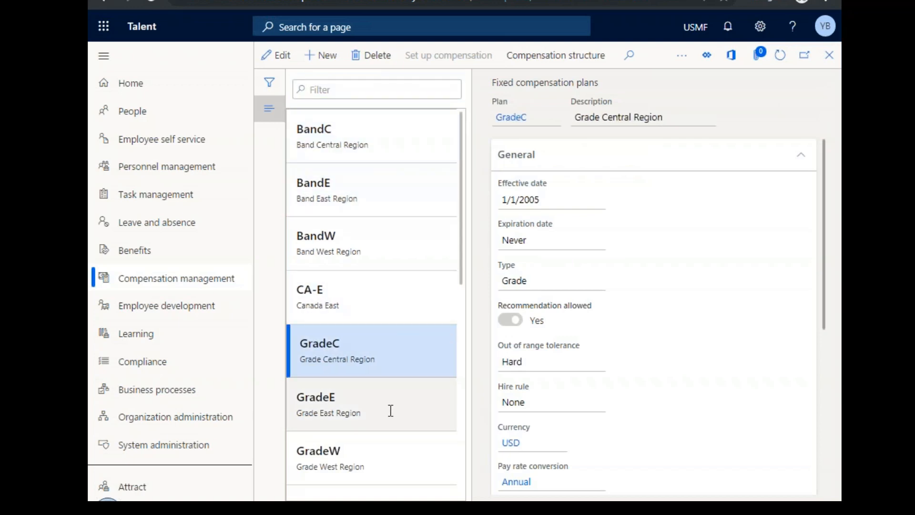
click(391, 410)
click(829, 55)
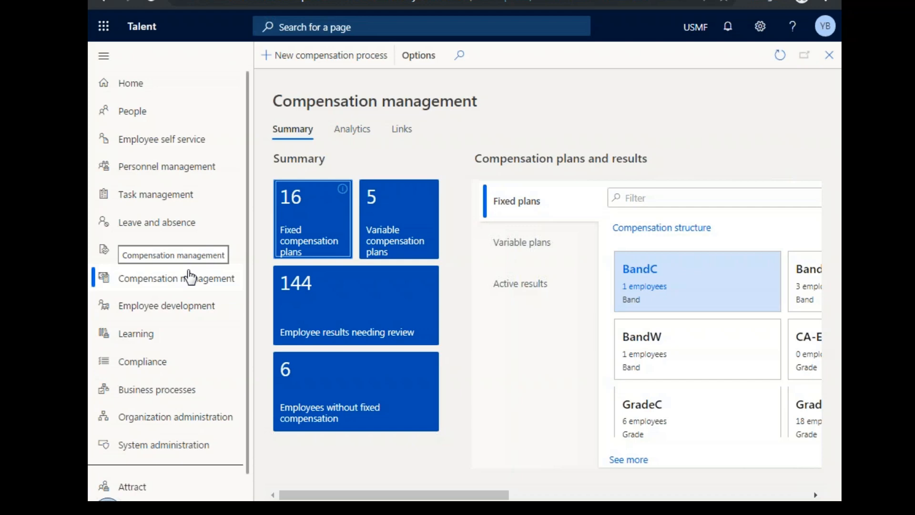
View the Machbonus variable compensation plan and the blank form for a new plan, leaving without entering anything.
click(385, 224)
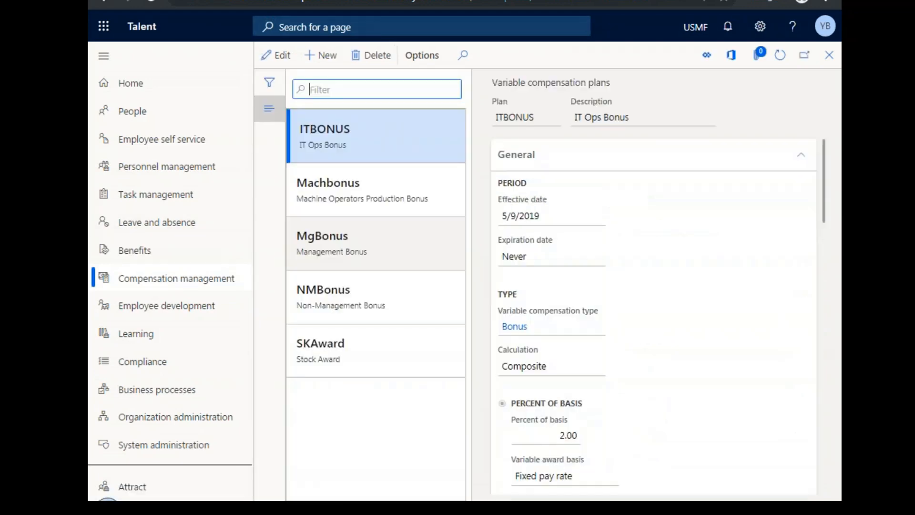
click(392, 189)
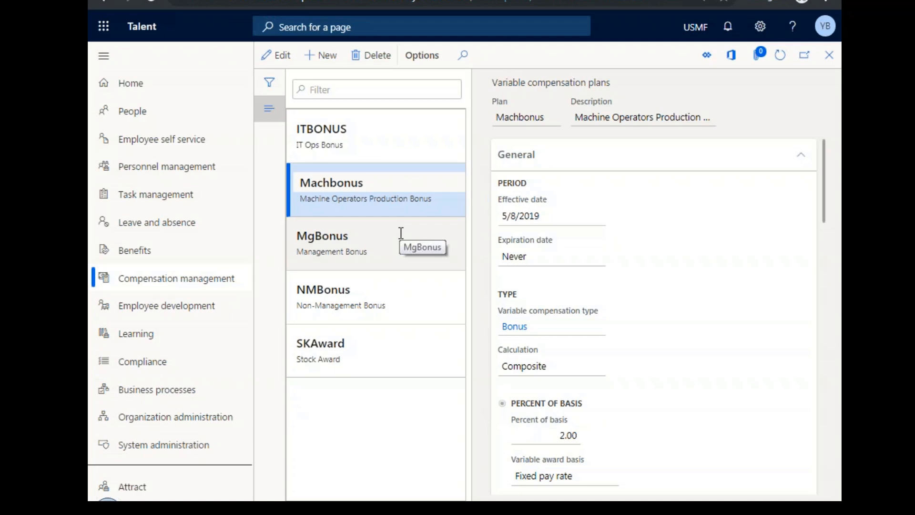
click(327, 56)
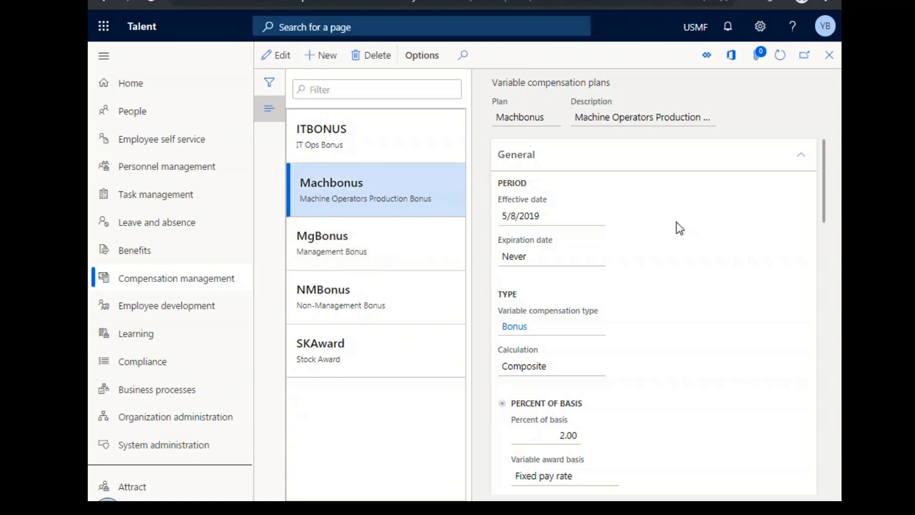
scroll(706, 269, down, 15)
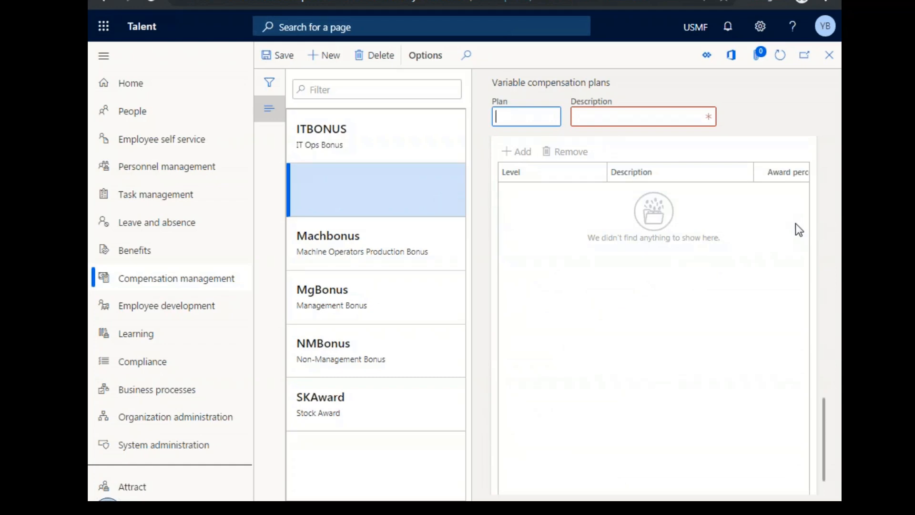
click(830, 55)
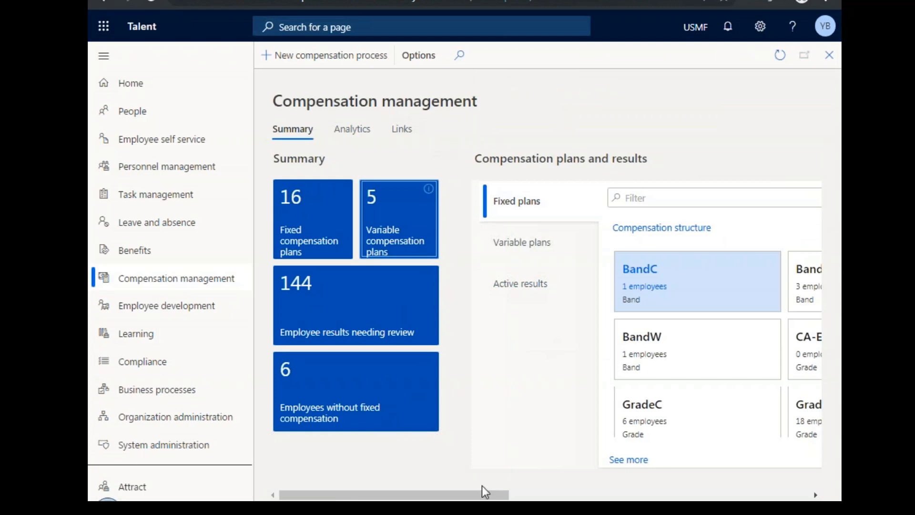
View the grouping options of the workspace's Analysis chart, and the Position Pay Analysis report in its analytics with the filters expanded.
drag(458, 493, 761, 496)
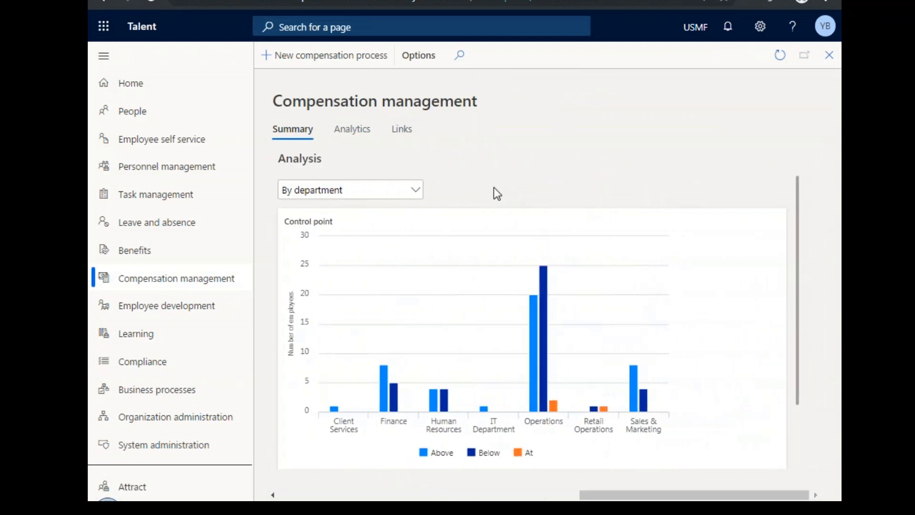
click(419, 197)
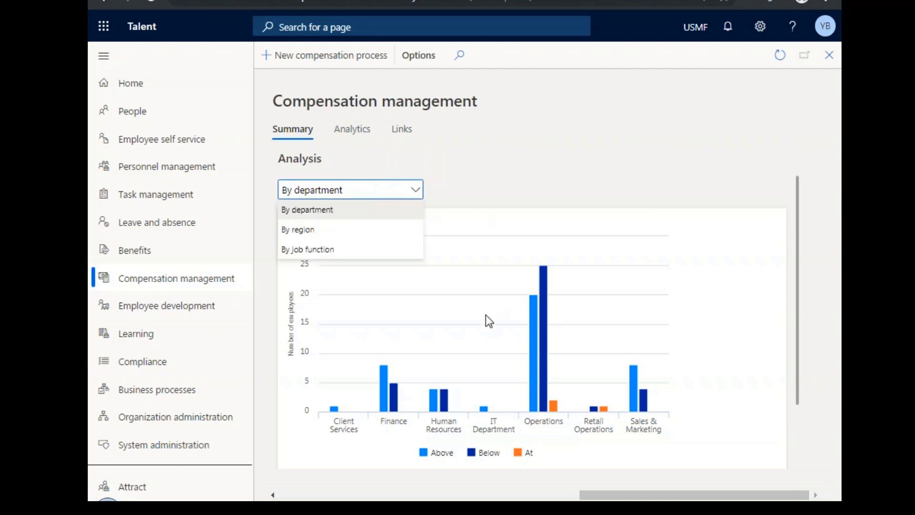
click(343, 132)
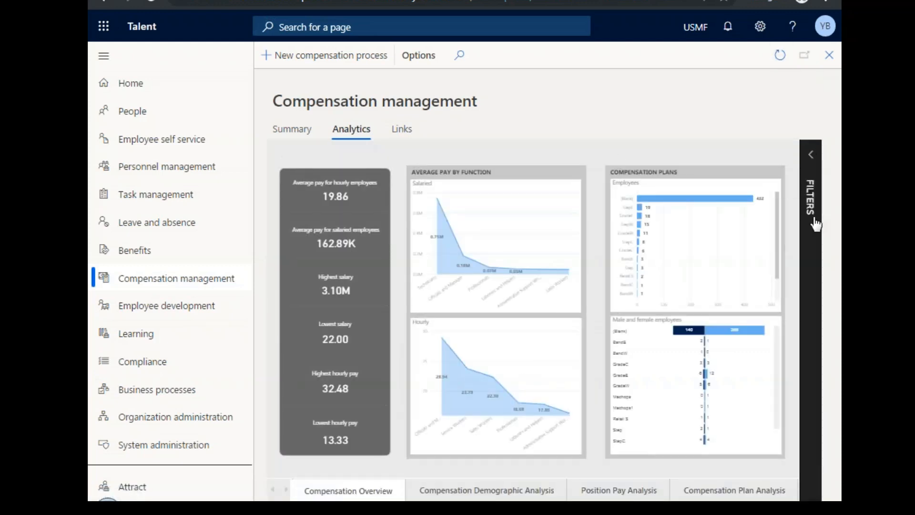
click(813, 157)
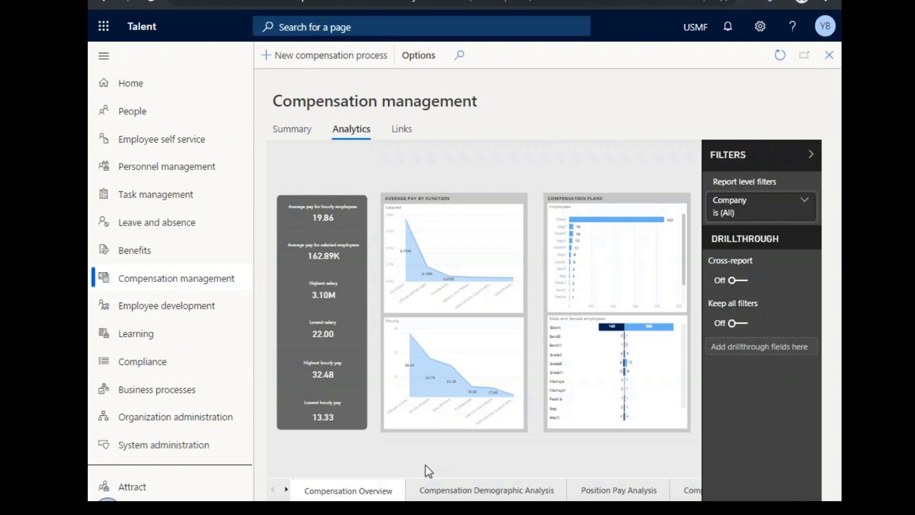
click(598, 485)
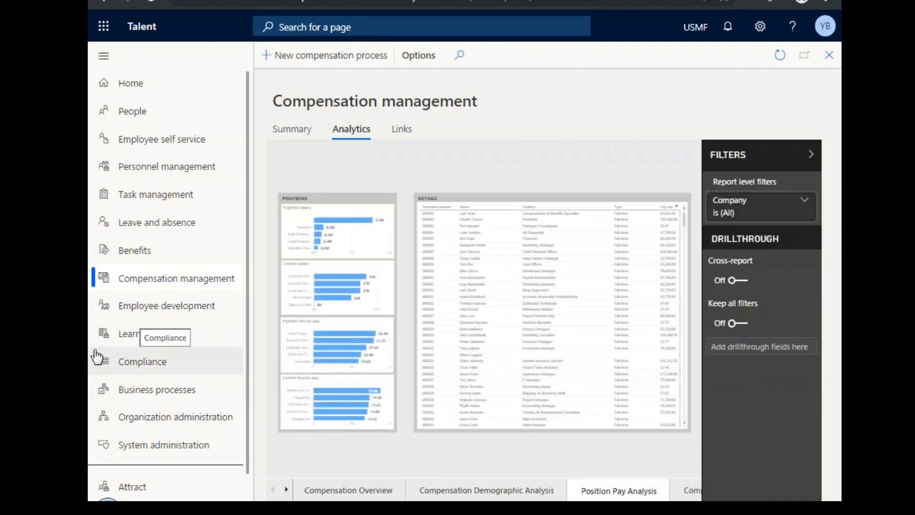
Review the links of the Compensation management workspace, and go on to those of the Employee development workspace.
click(410, 131)
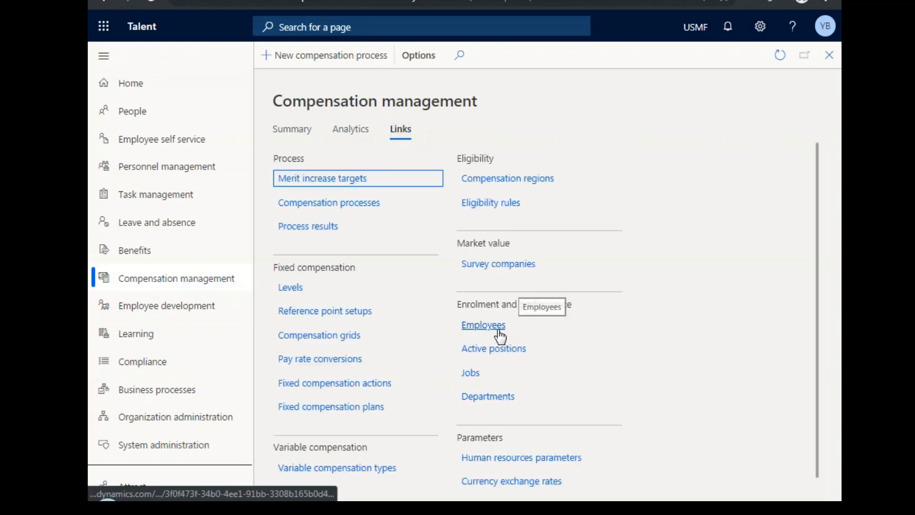
scroll(572, 364, down, 1)
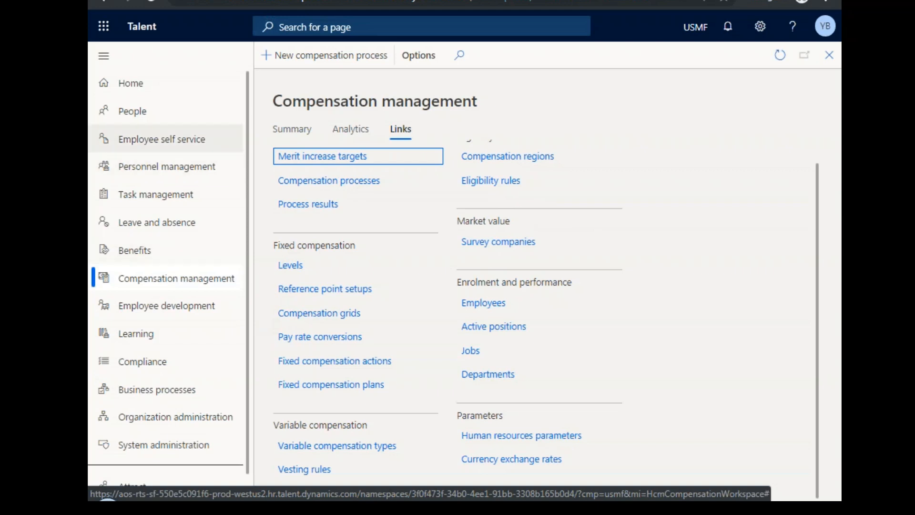
click(218, 317)
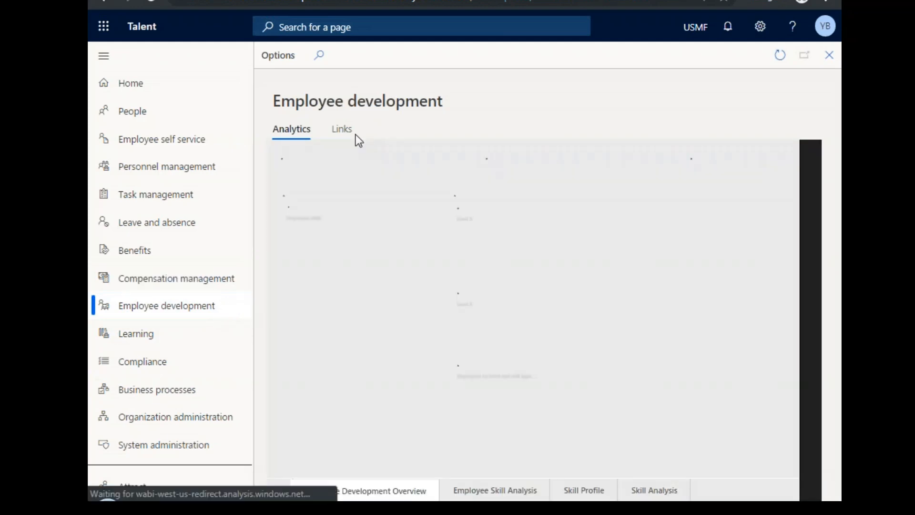
click(350, 136)
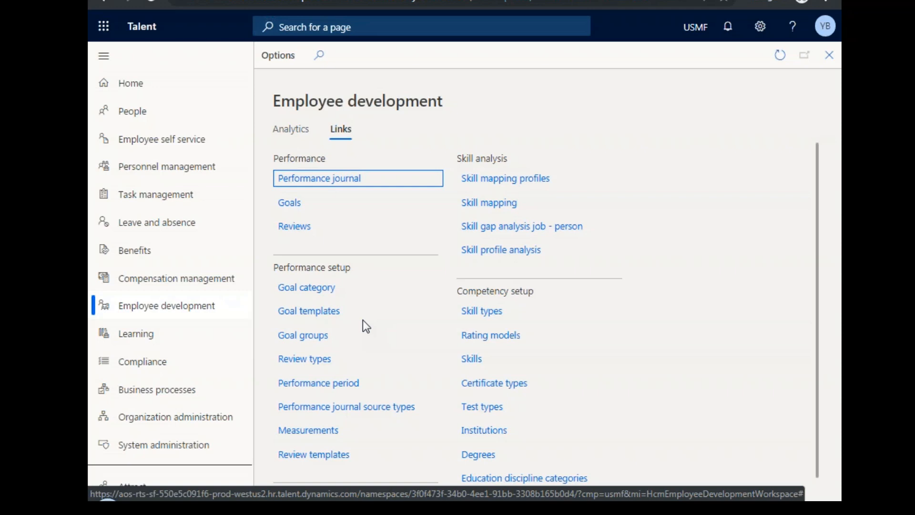
View the employees' performance goals list and the performance reviews list, returning to the Employee development links after each.
click(296, 209)
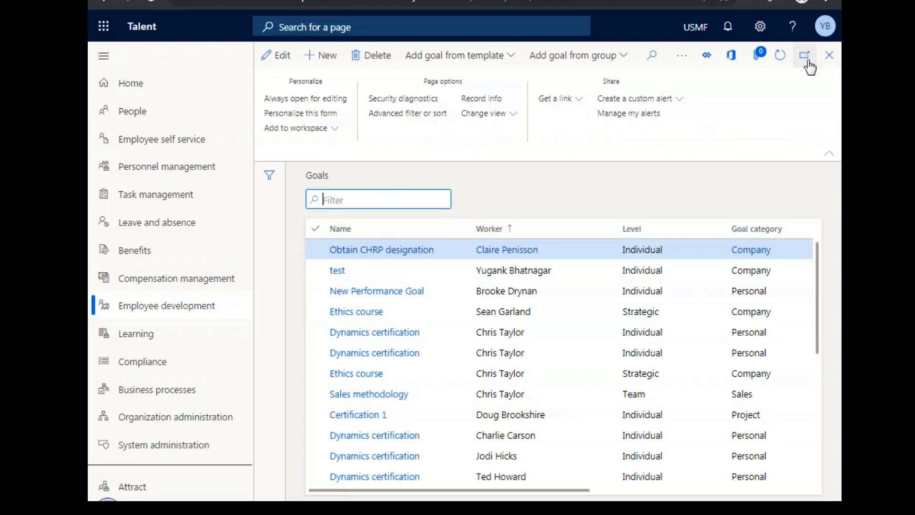
click(829, 56)
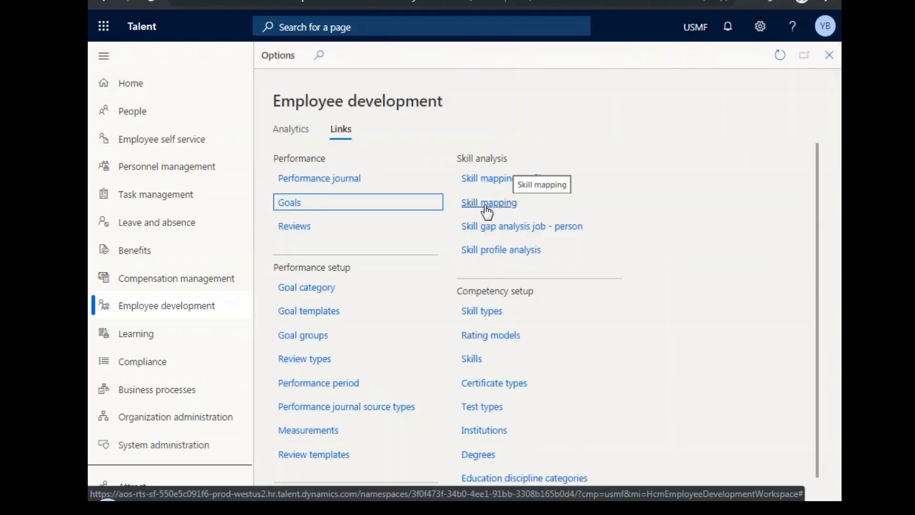
click(316, 228)
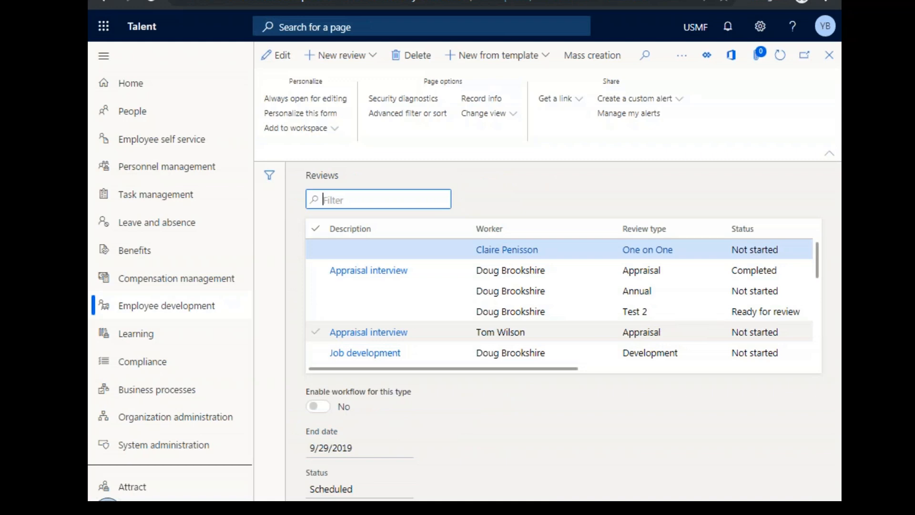
scroll(605, 298, down, 5)
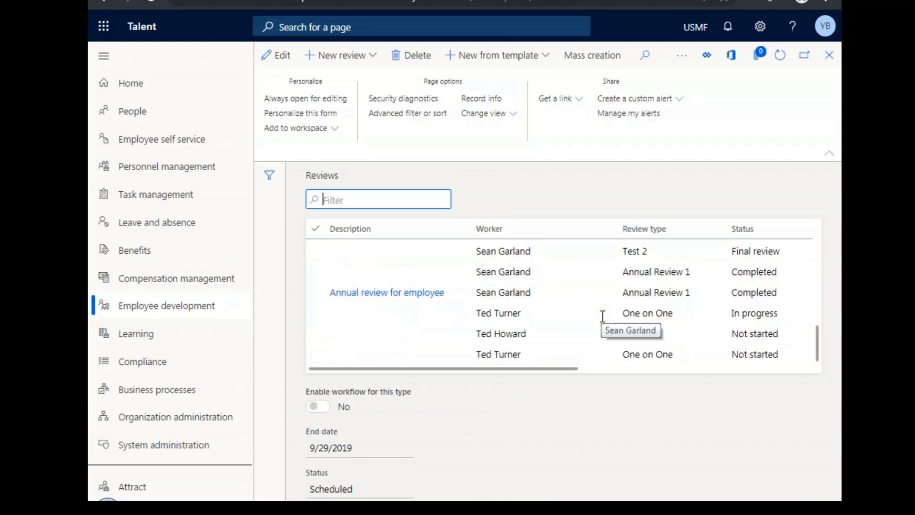
scroll(603, 319, up, 5)
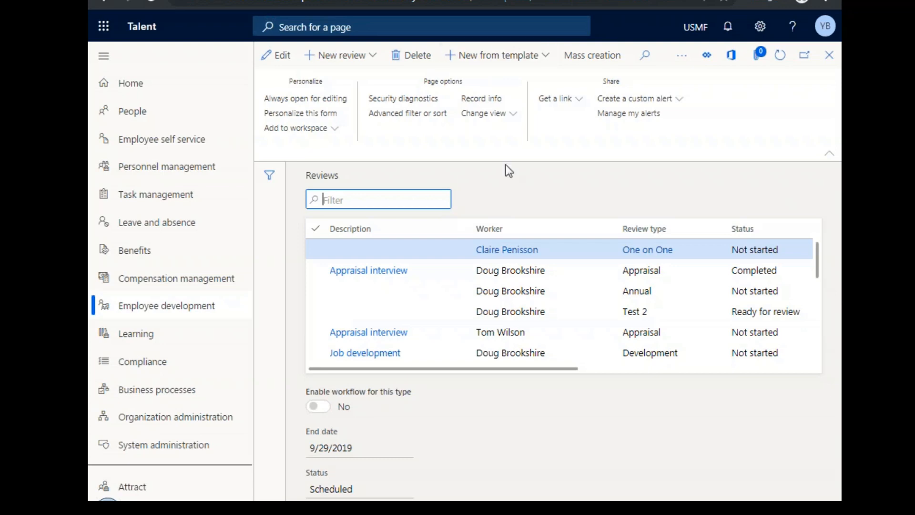
click(830, 57)
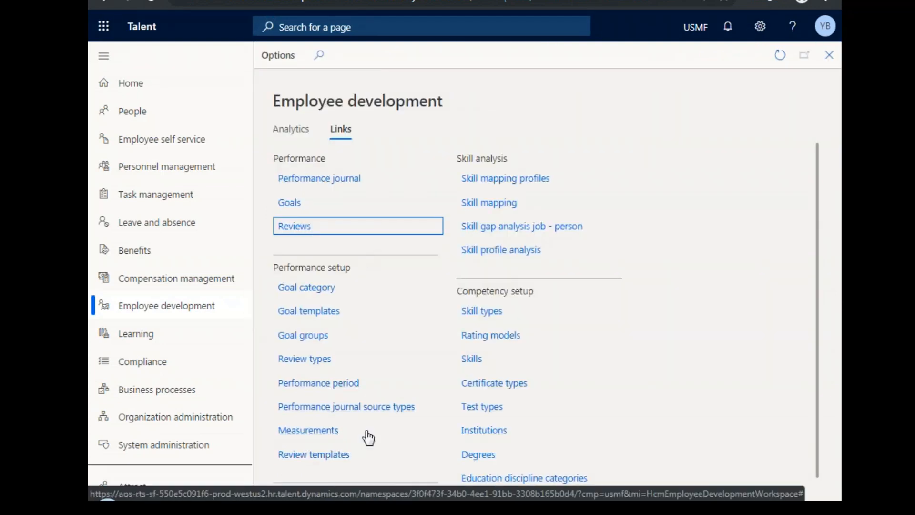
Examine the Employee development links for performance setup, skill analysis, competencies and competency setup.
scroll(404, 370, down, 1)
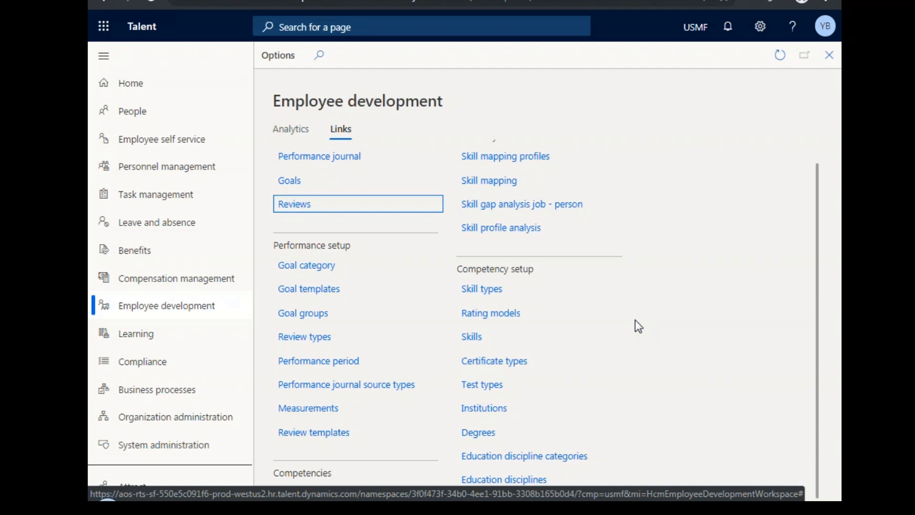
scroll(638, 326, up, 1)
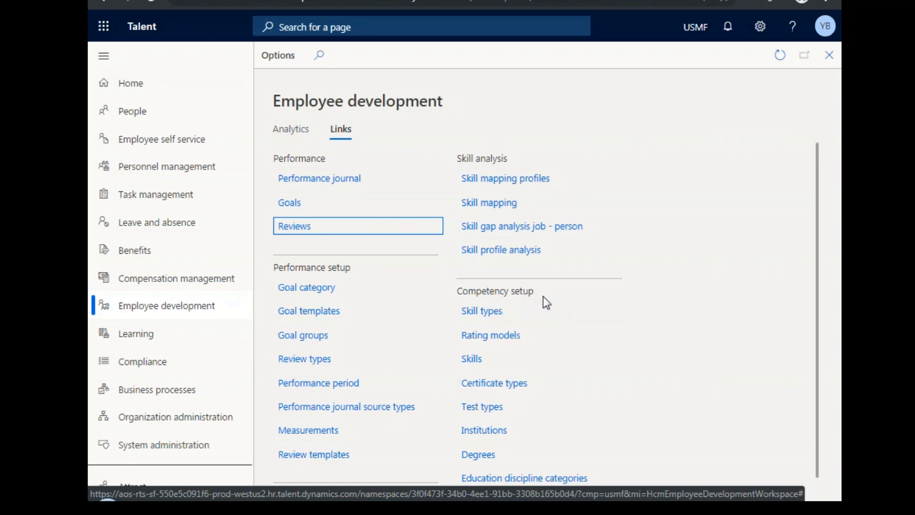
scroll(574, 343, down, 1)
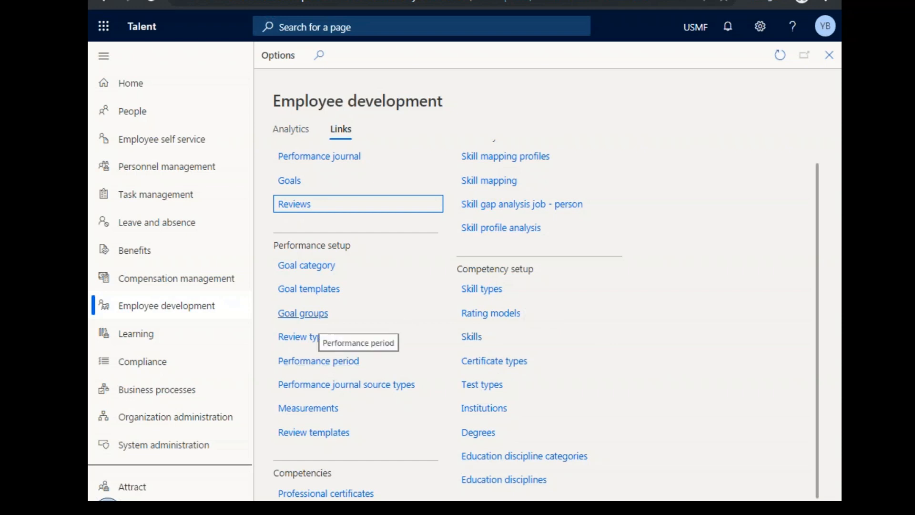
Open the Learning workspace and view its Learning Overview, Registration Analysis and Instructor Analysis reports.
click(208, 342)
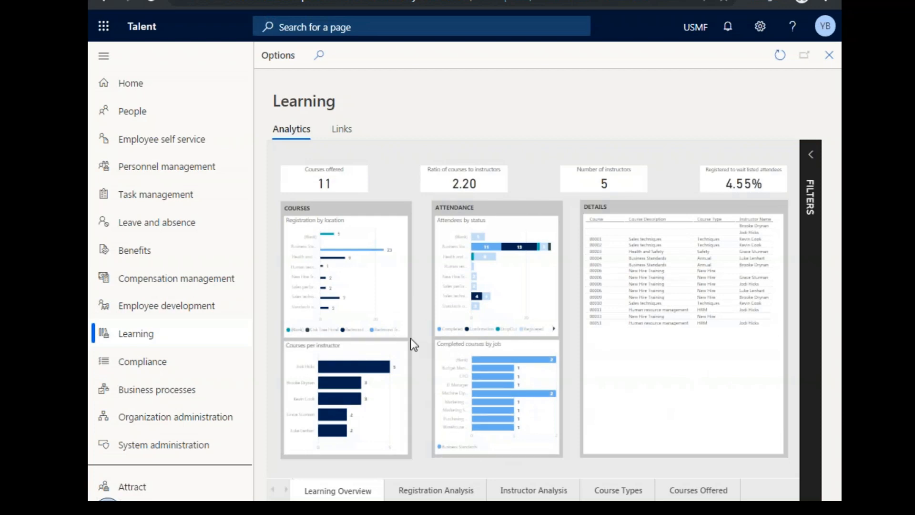
mouse_move(501, 358)
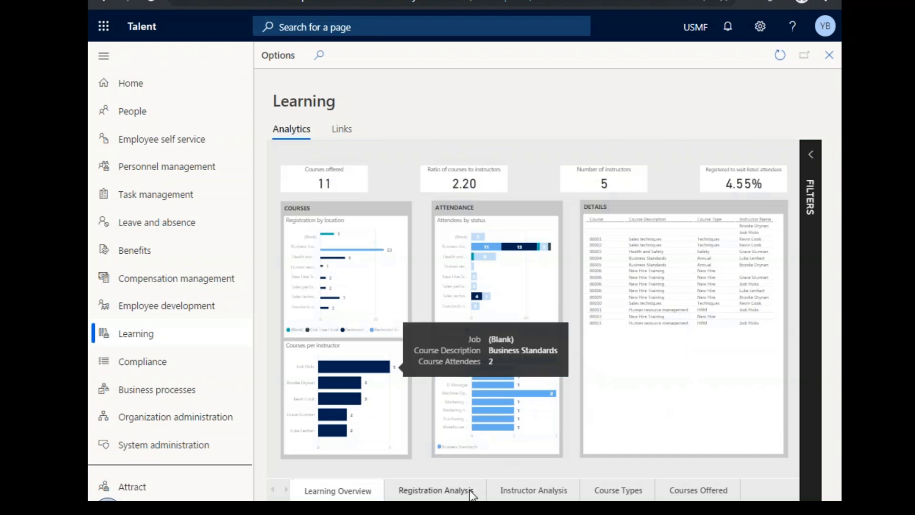
click(435, 493)
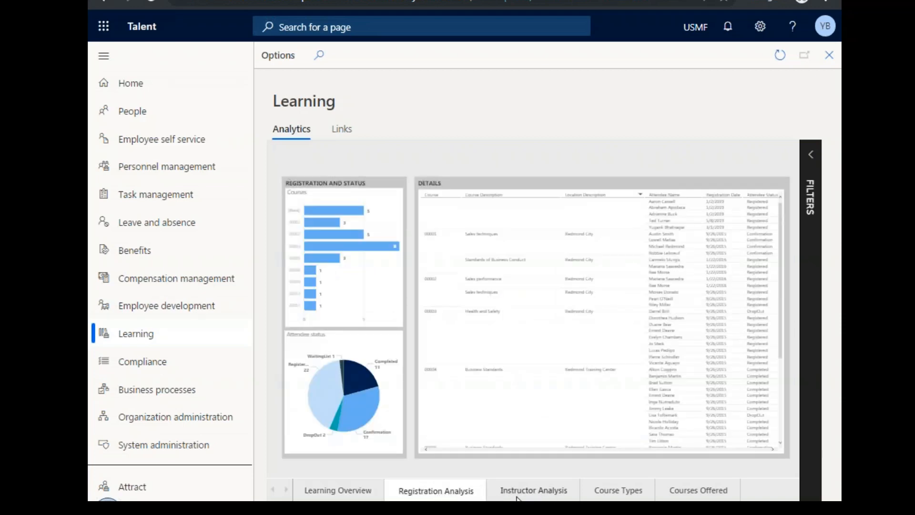
click(535, 494)
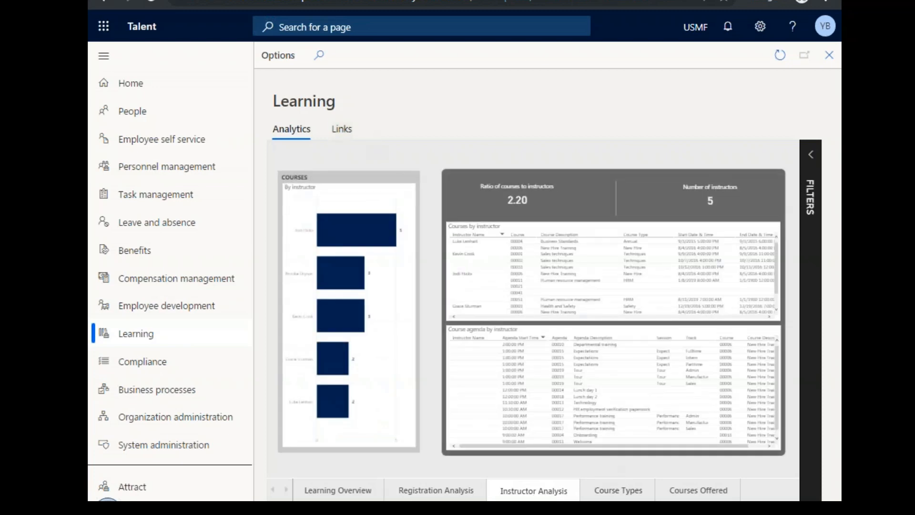
Open the courses list from the Learning links and view the details of courses 00006 and 00004.
click(342, 129)
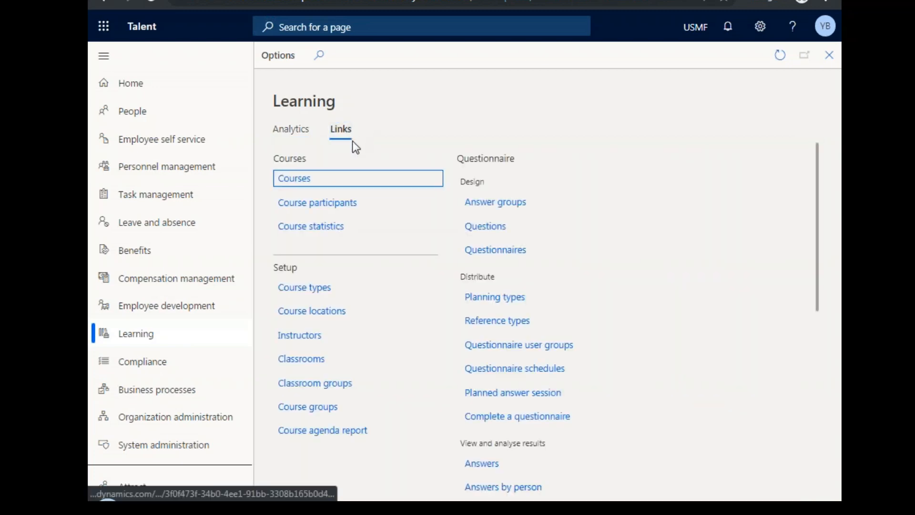
click(296, 176)
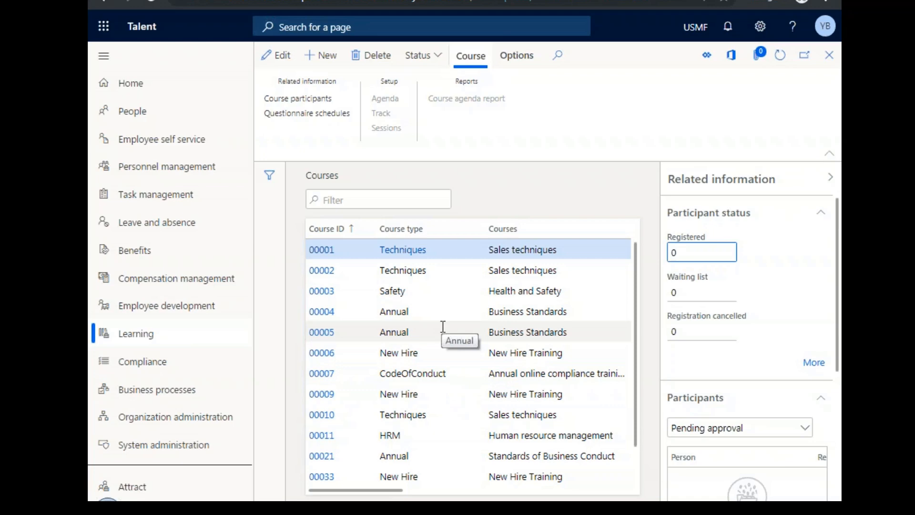
click(429, 358)
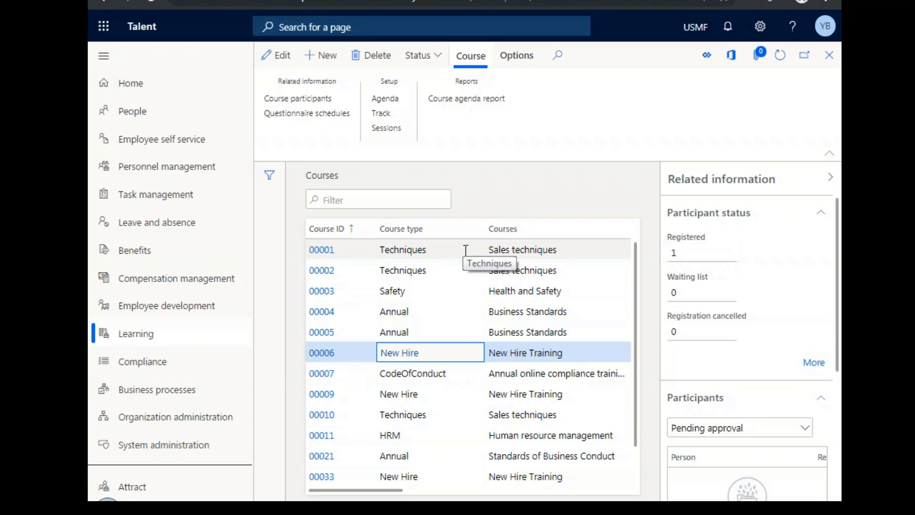
click(472, 312)
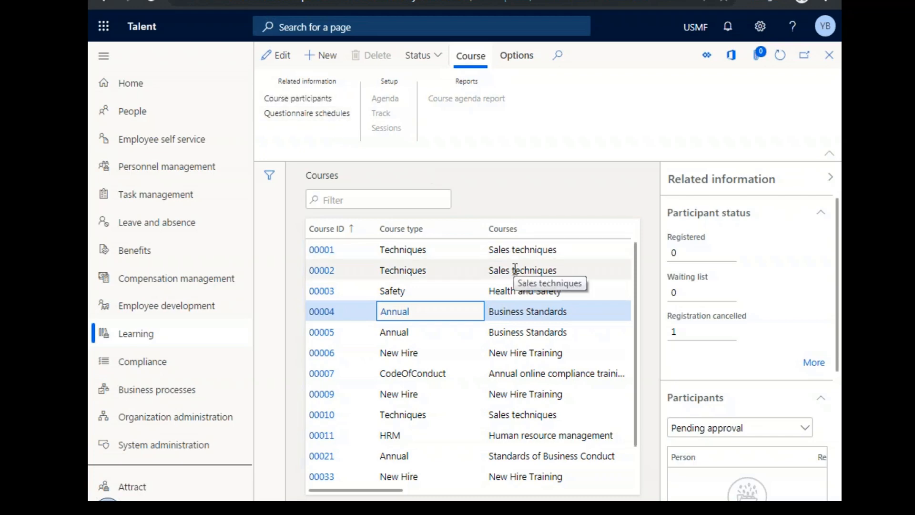
Return to the Learning links and examine the questionnaire results, questionnaire setup and workers links.
click(829, 55)
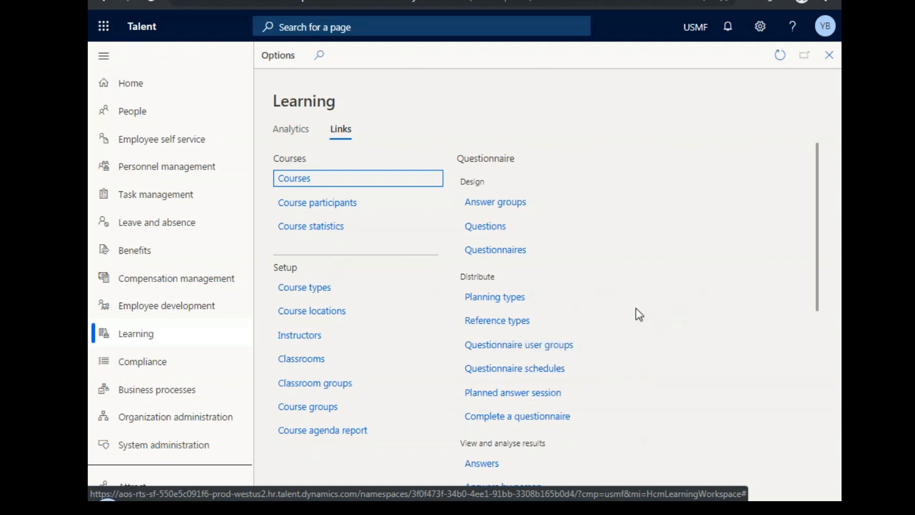
scroll(636, 309, down, 5)
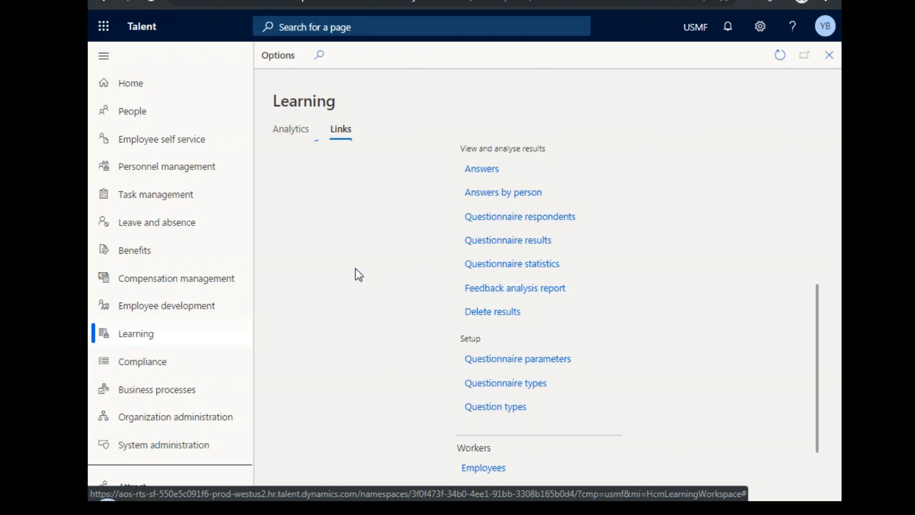
Open the Compliance workspace and view the injury or illness incident 000001, returning to the Compliance links.
click(172, 371)
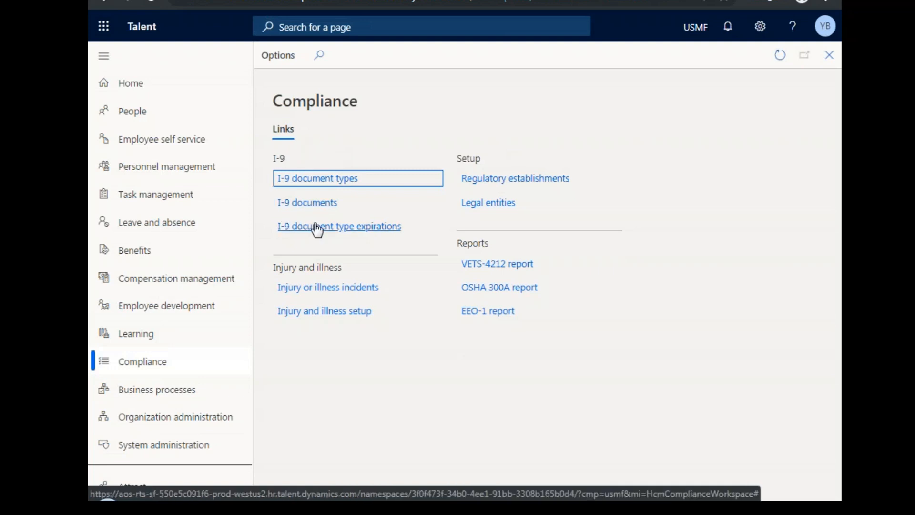
click(341, 288)
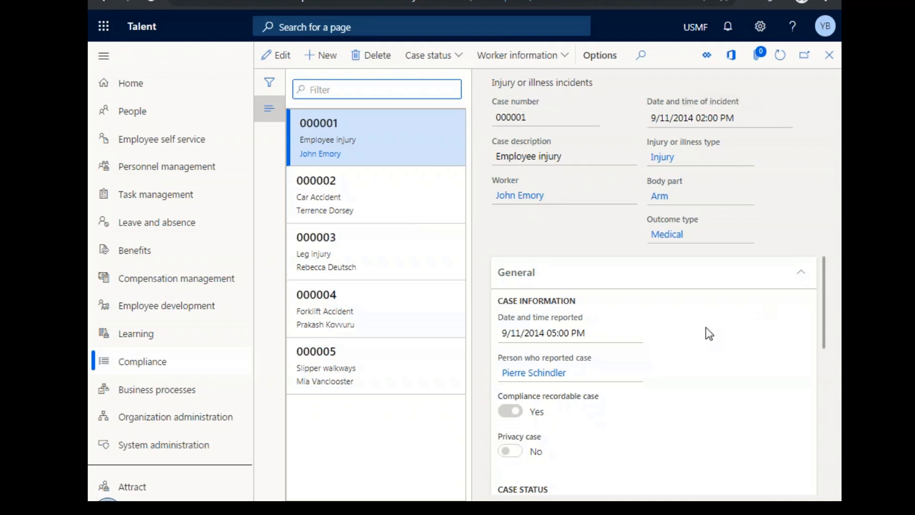
scroll(706, 327, down, 5)
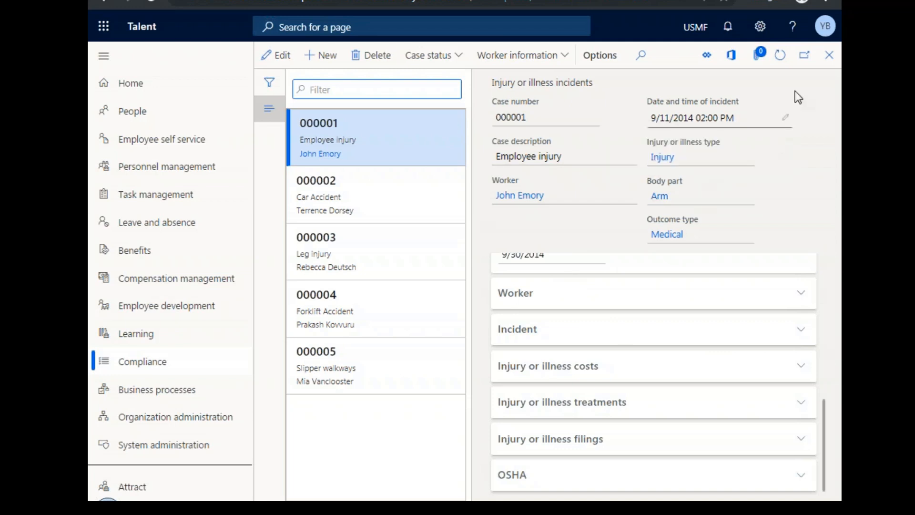
click(828, 62)
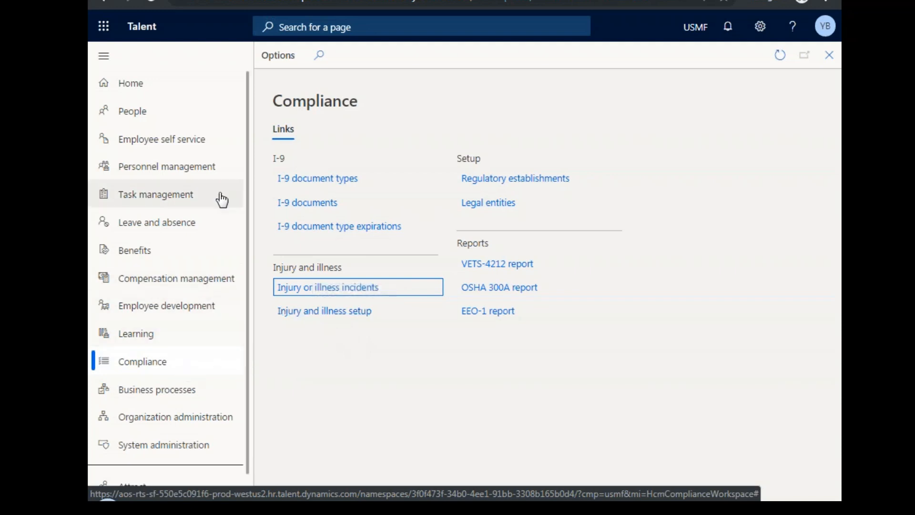
Open the Business processes workspace and examine all task columns of the Salary Review of Payband 1 process.
click(202, 397)
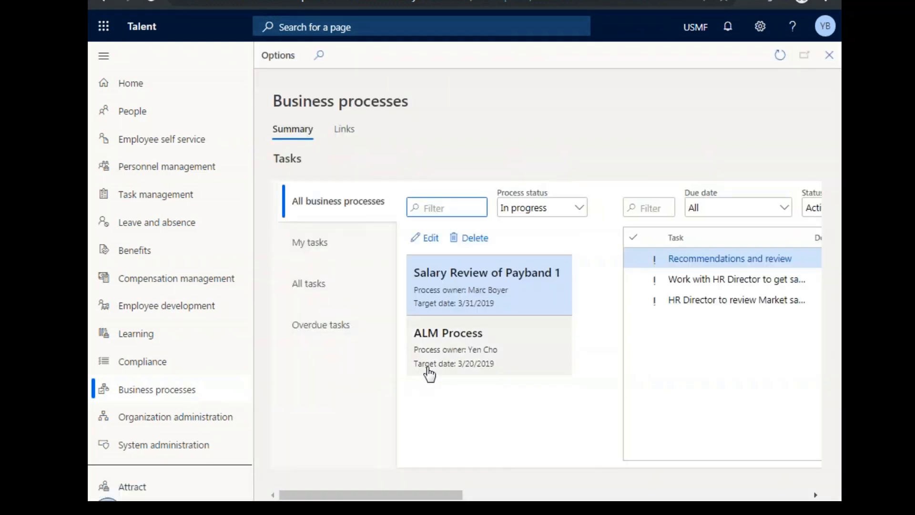
drag(426, 496, 503, 494)
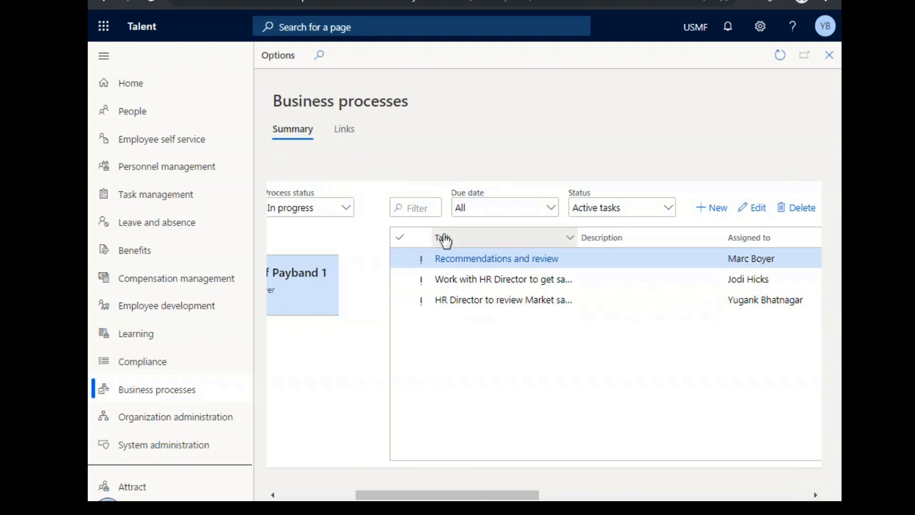
drag(487, 496, 526, 496)
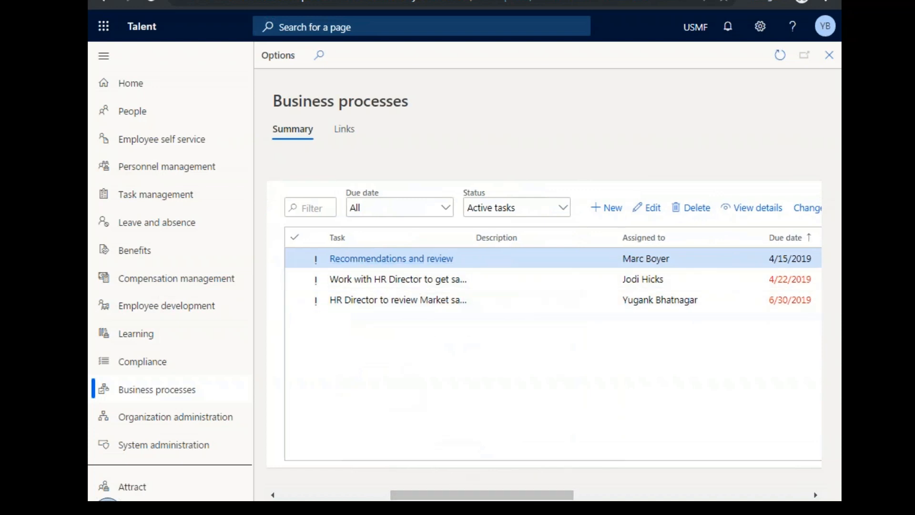
drag(478, 495, 548, 491)
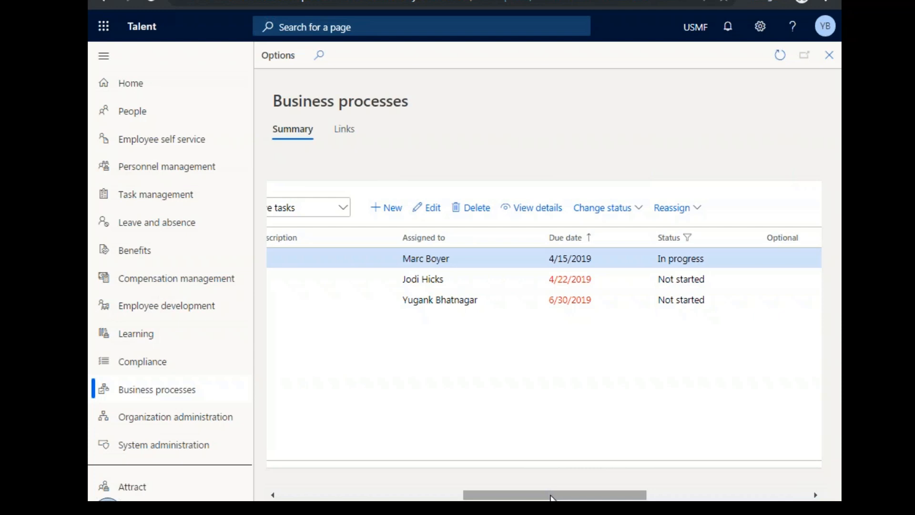
drag(551, 495, 703, 499)
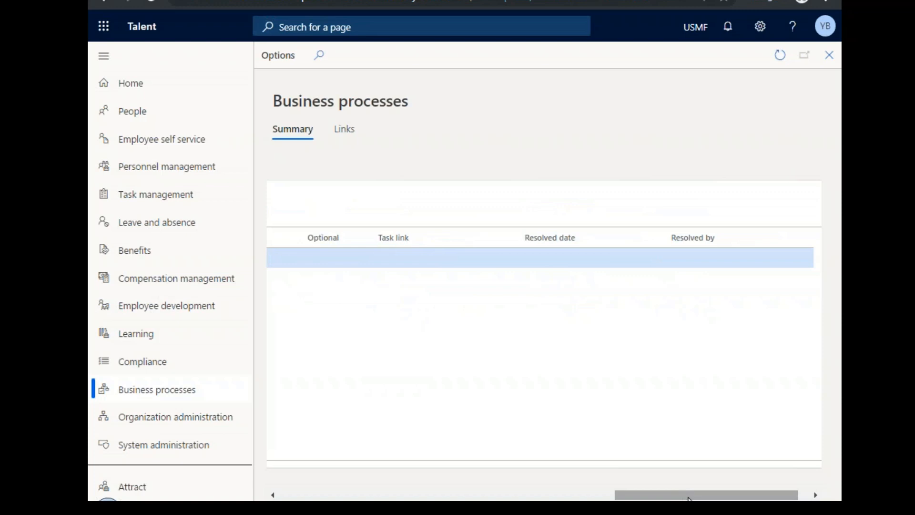
drag(688, 498, 372, 500)
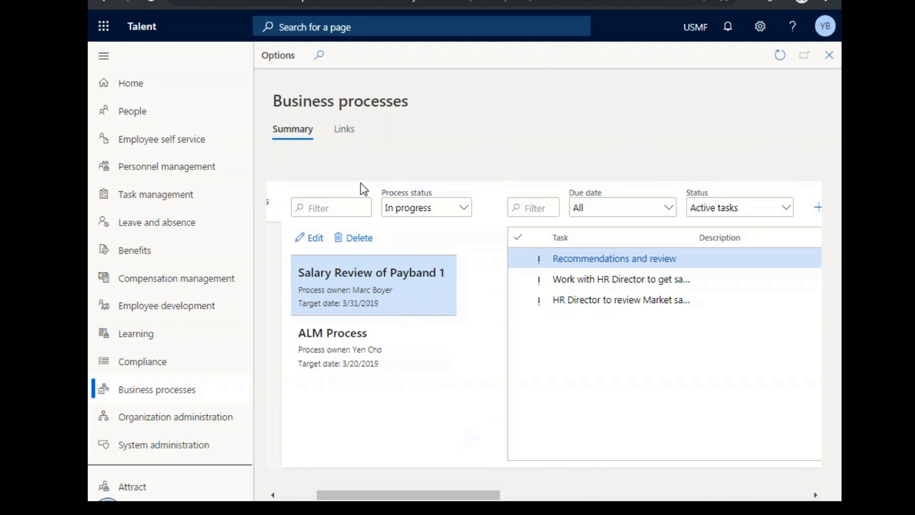
Switch to the Attract app and open its jobs list, dismissing the tip about creating a new job.
scroll(187, 413, down, 1)
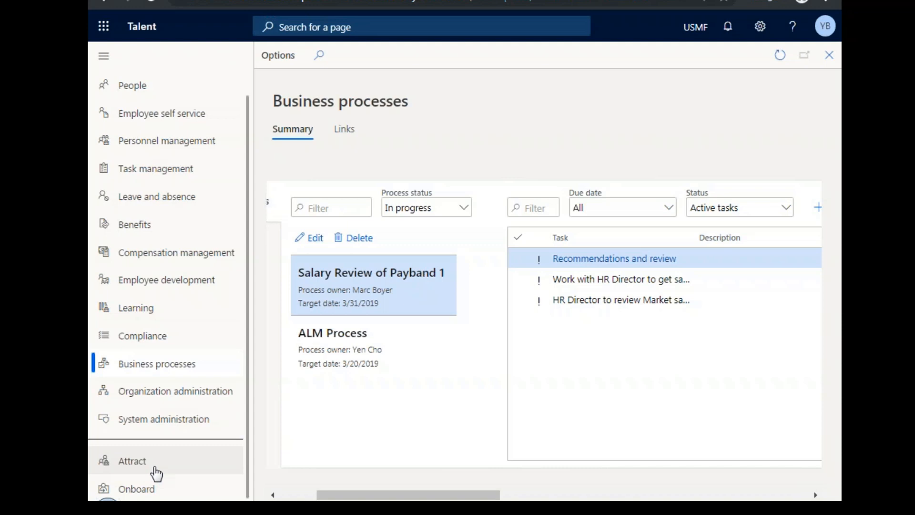
click(143, 487)
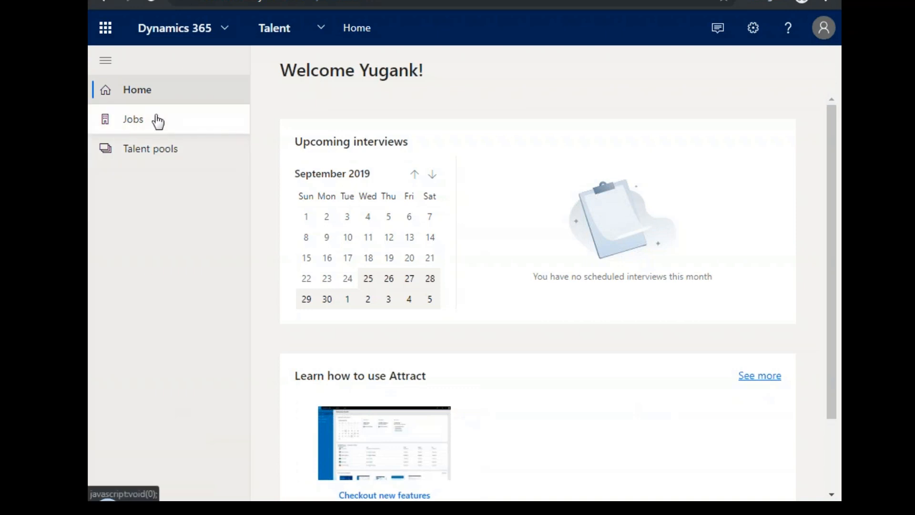
click(162, 132)
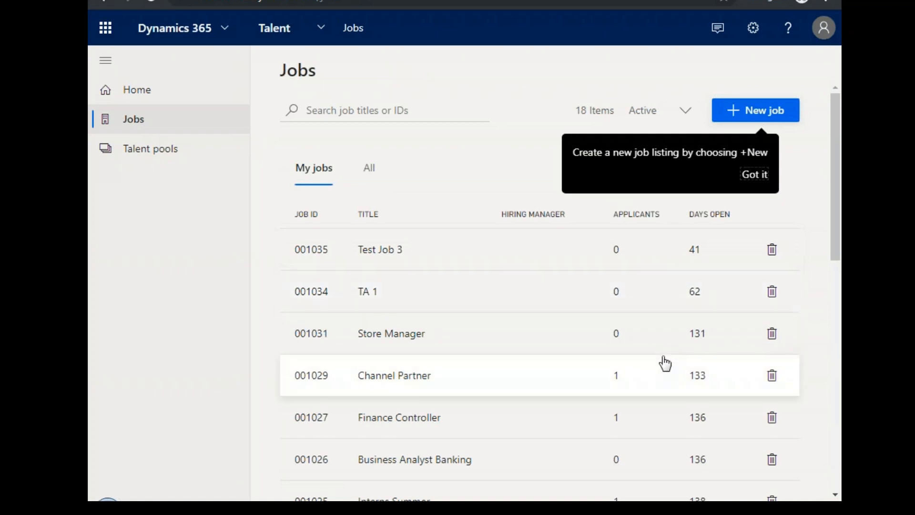
click(755, 174)
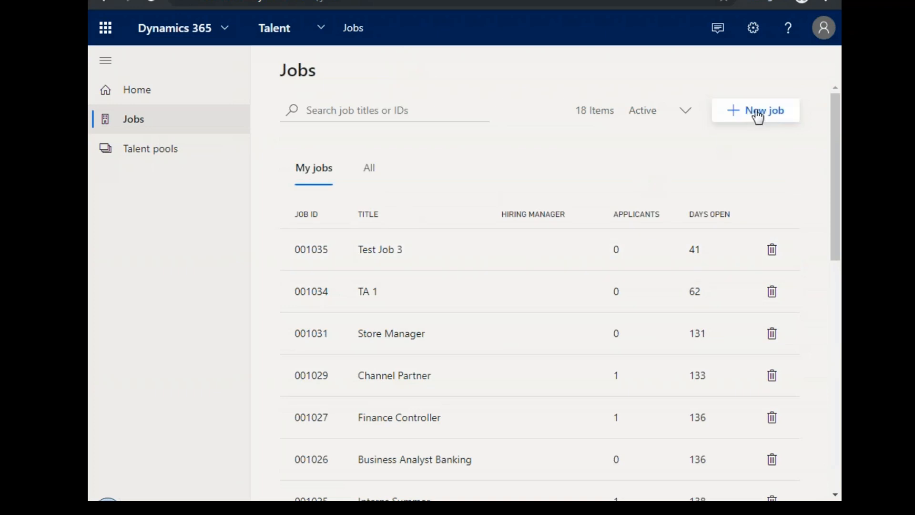
Preview adding an individual job titled test and adding jobs from Excel, and cancel without adding anything.
click(757, 114)
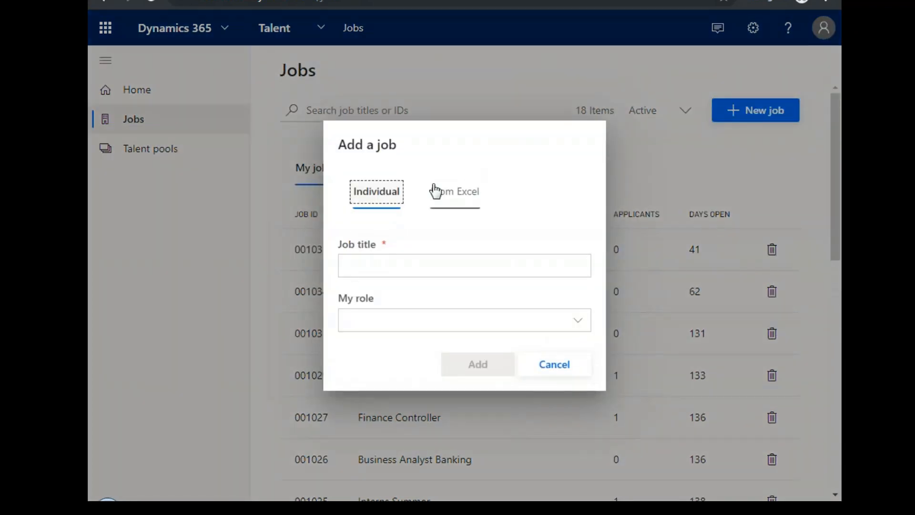
click(394, 260)
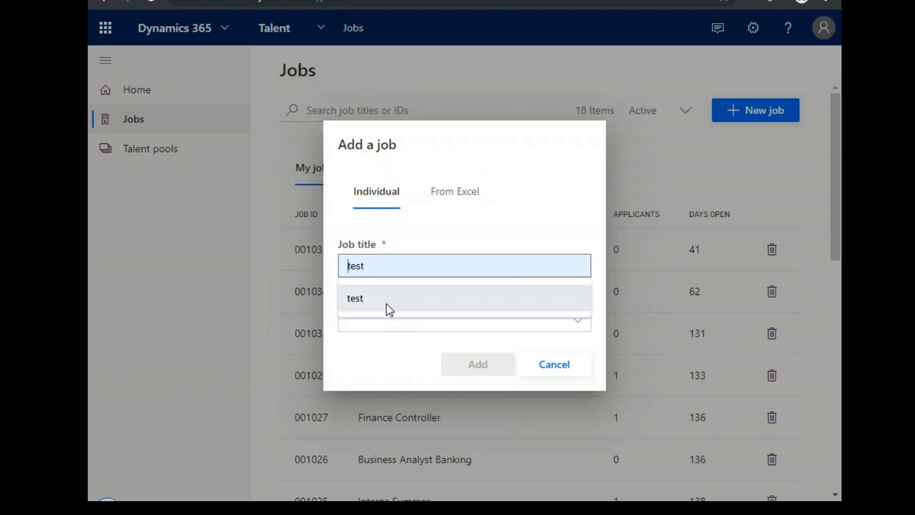
click(390, 310)
click(390, 314)
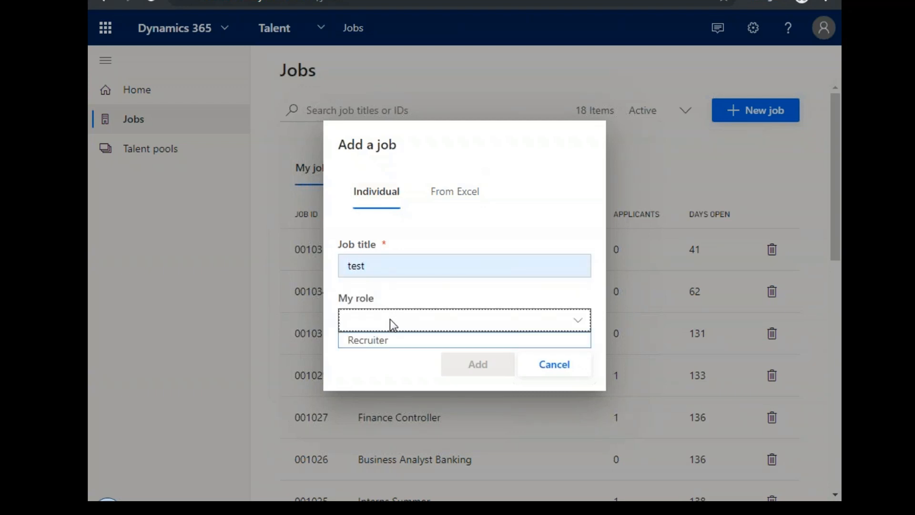
click(404, 293)
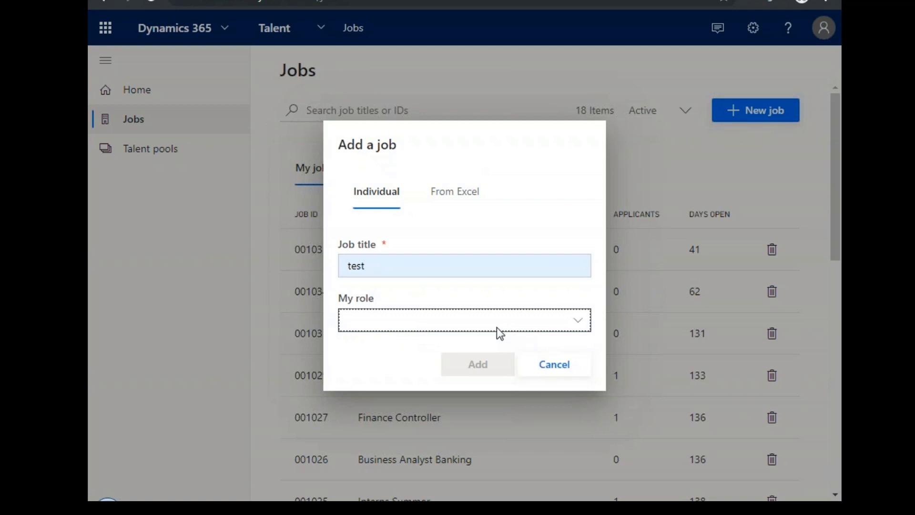
click(492, 315)
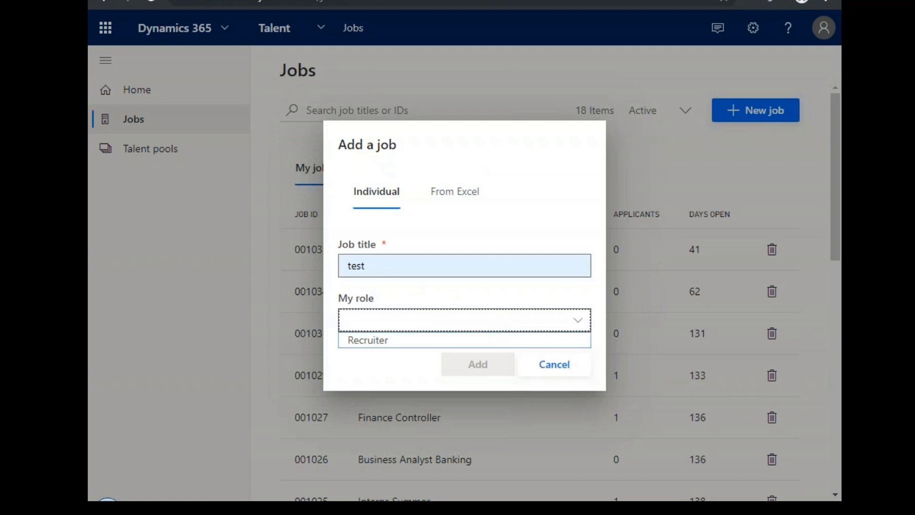
click(509, 219)
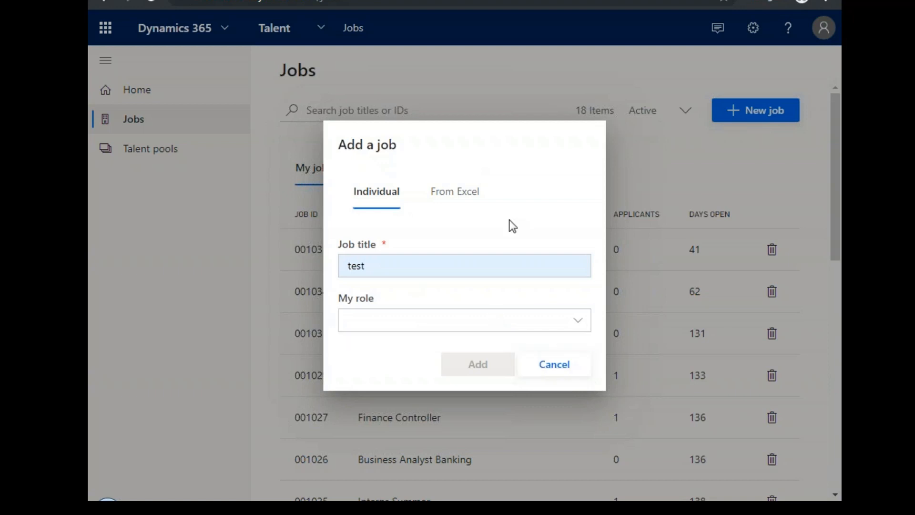
click(457, 196)
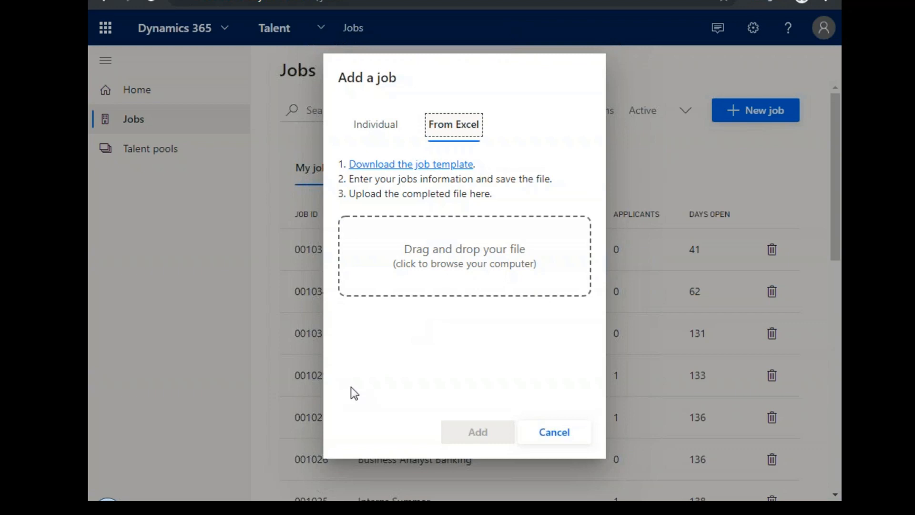
key(Escape)
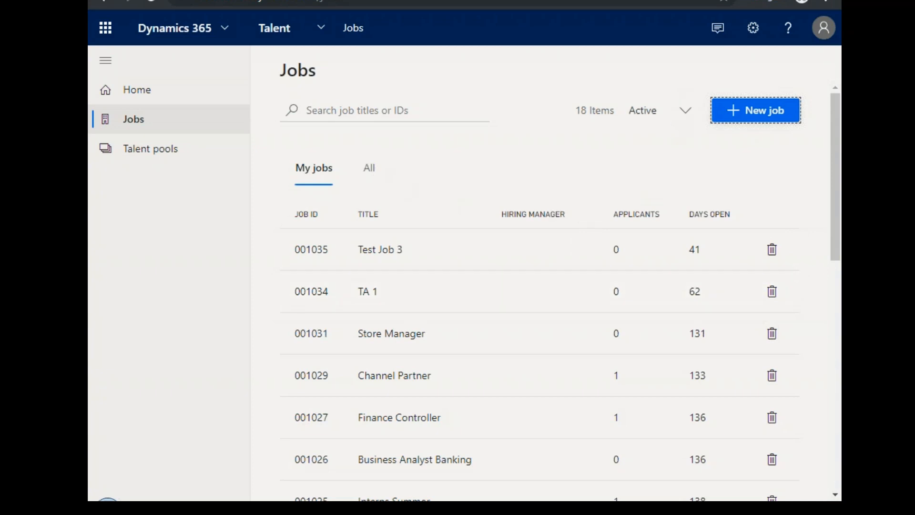
Filter the jobs list to Draft, open the Communications Manager job and view its title and description.
click(686, 114)
click(670, 130)
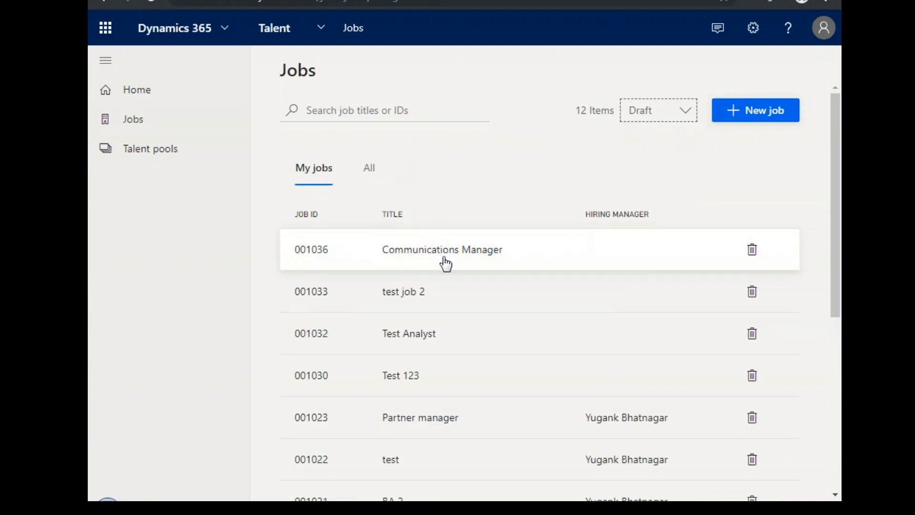
click(485, 257)
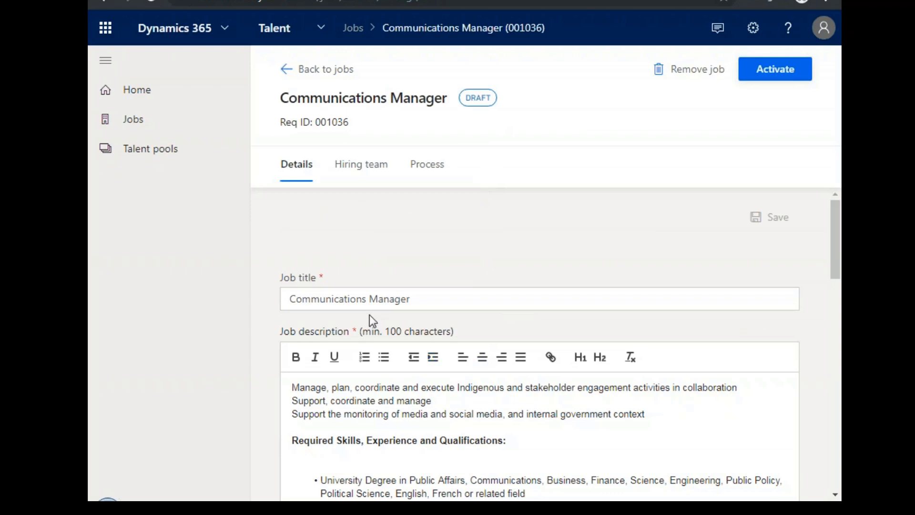
scroll(496, 341, down, 5)
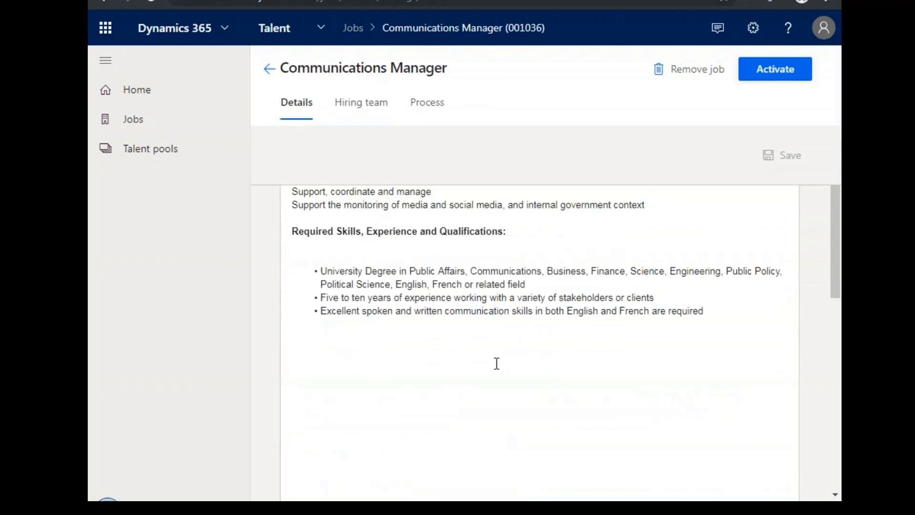
scroll(496, 364, up, 4)
scroll(498, 381, down, 3)
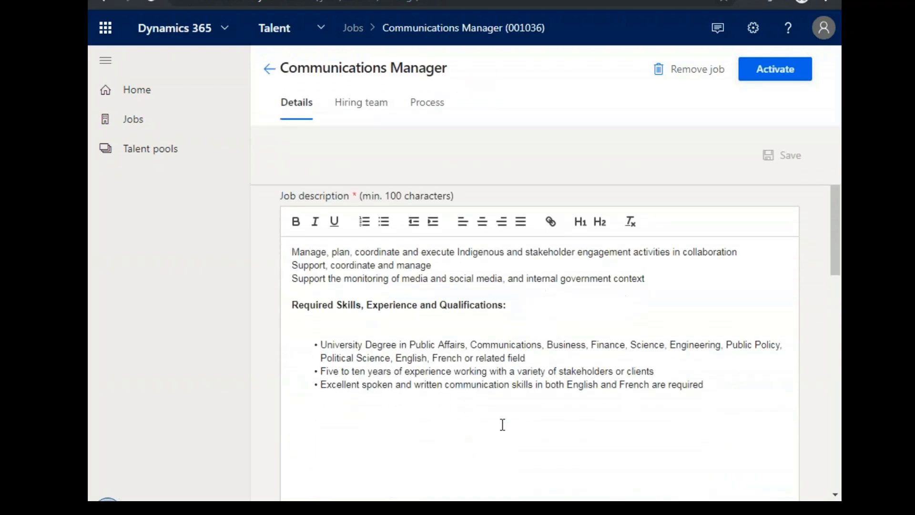
drag(833, 241, 796, 206)
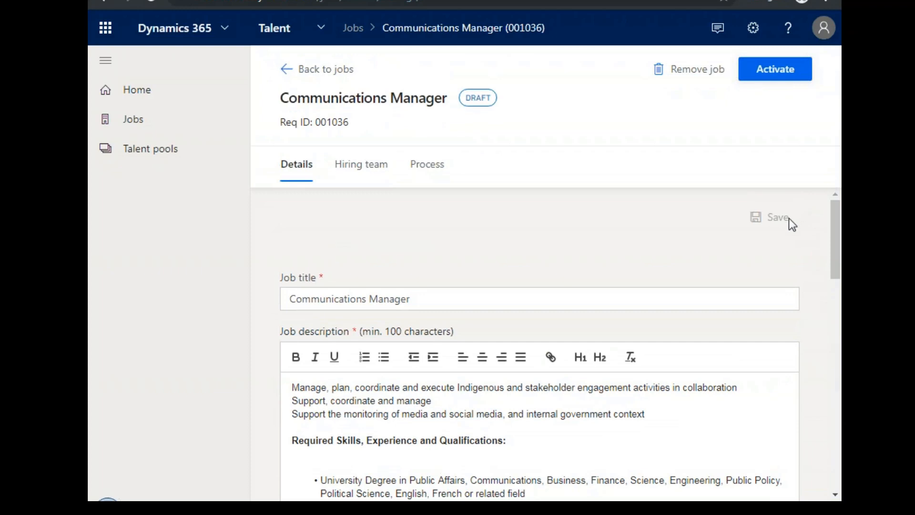
Look up a colleague by name and add them to the Communications Manager job's hiring team.
click(361, 166)
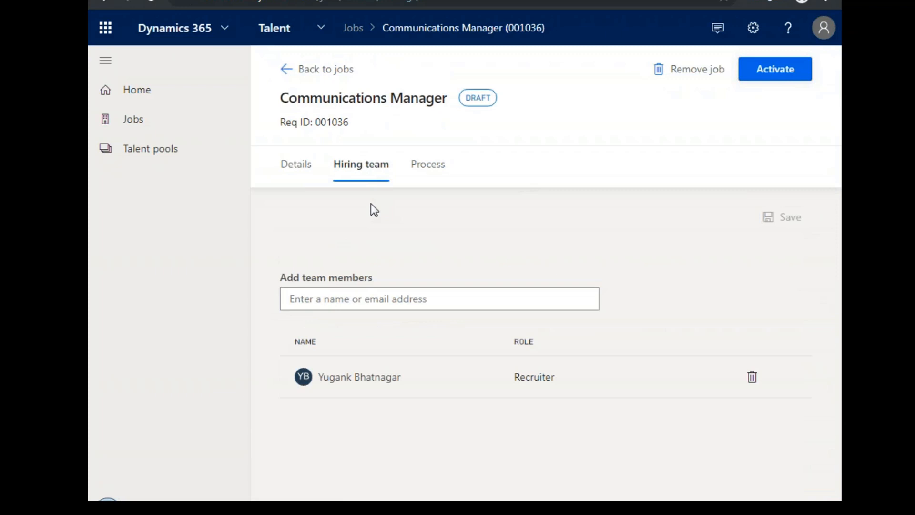
click(340, 288)
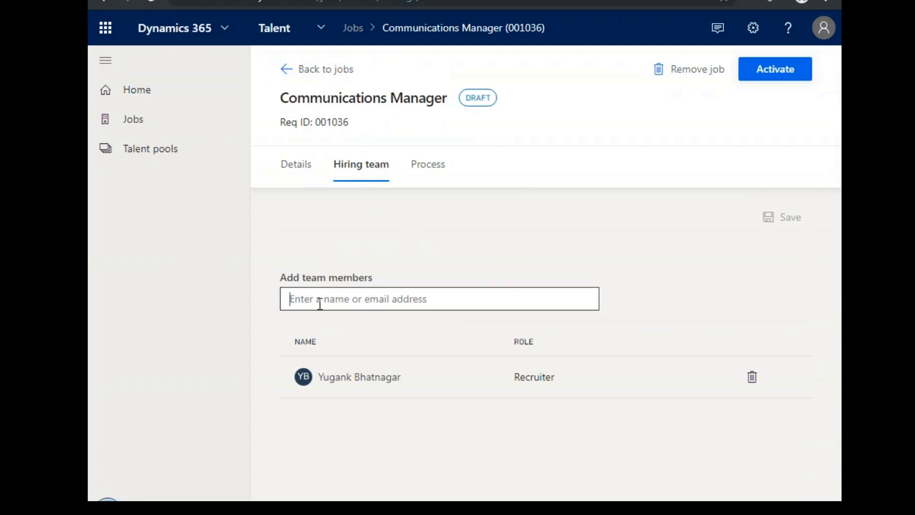
text(joh)
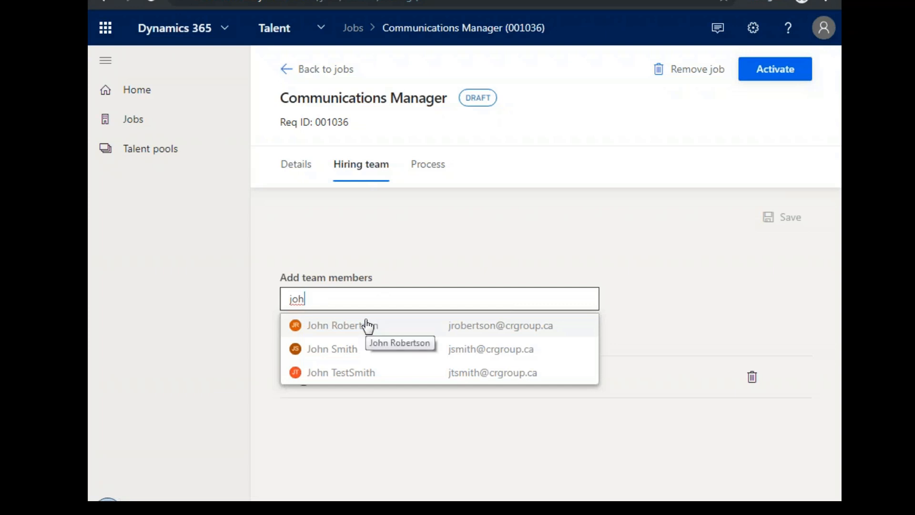
click(374, 357)
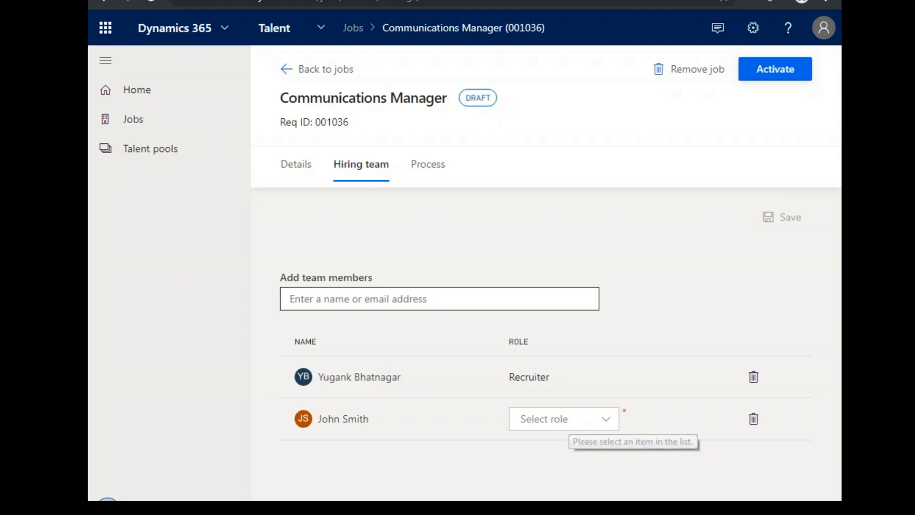
drag(281, 98, 457, 102)
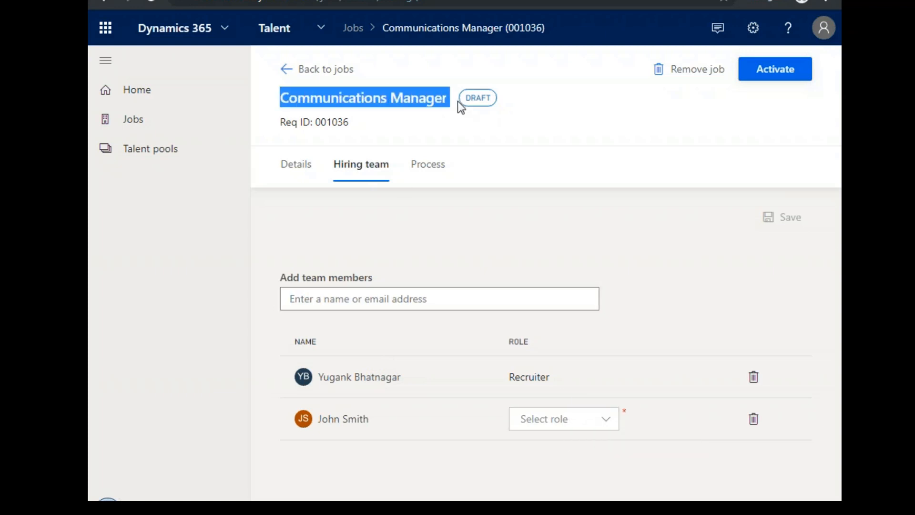
click(451, 102)
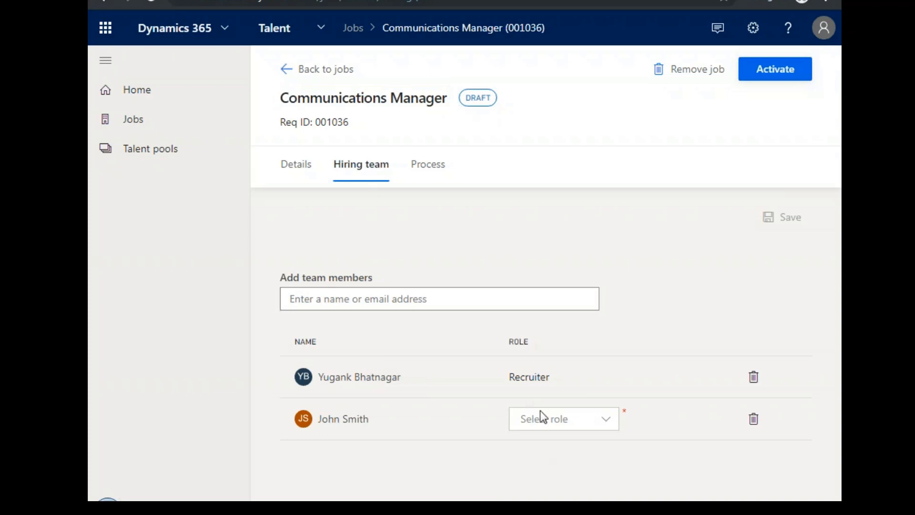
Assign the Interviewer role to the newly added hiring team member and save the hiring team.
click(602, 419)
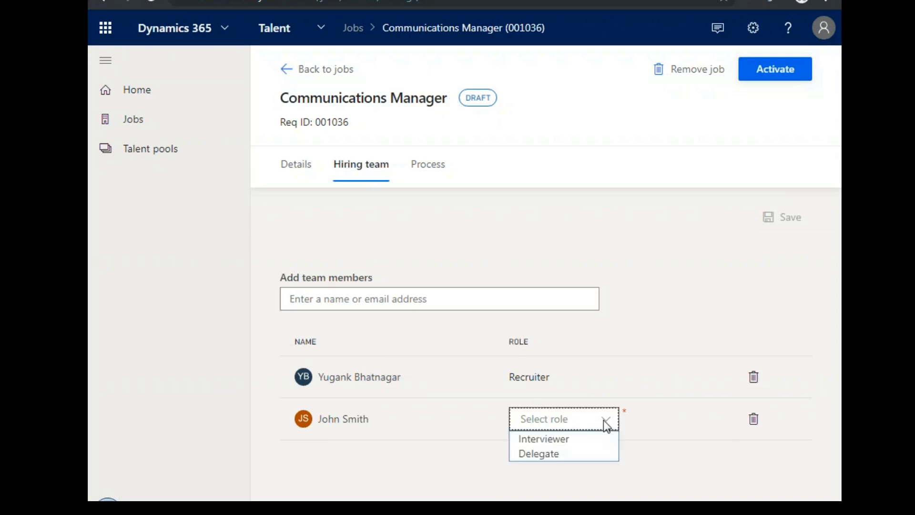
click(582, 439)
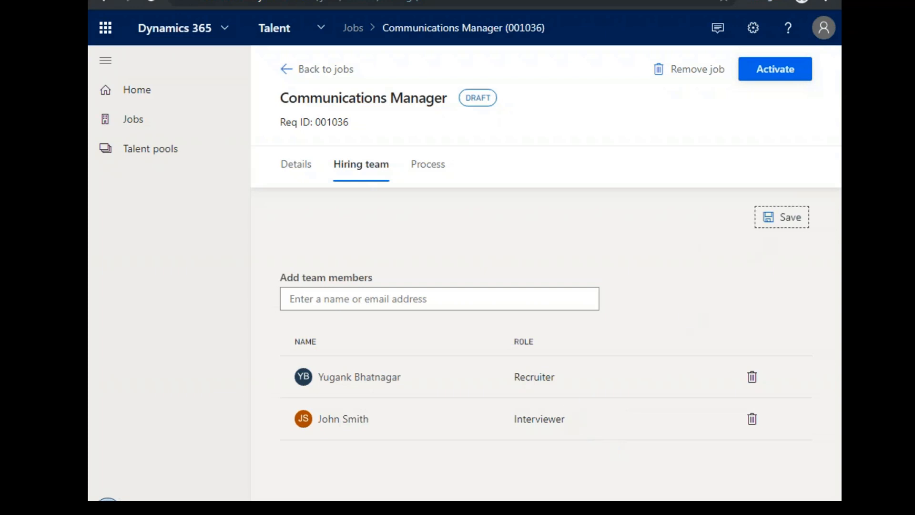
click(782, 217)
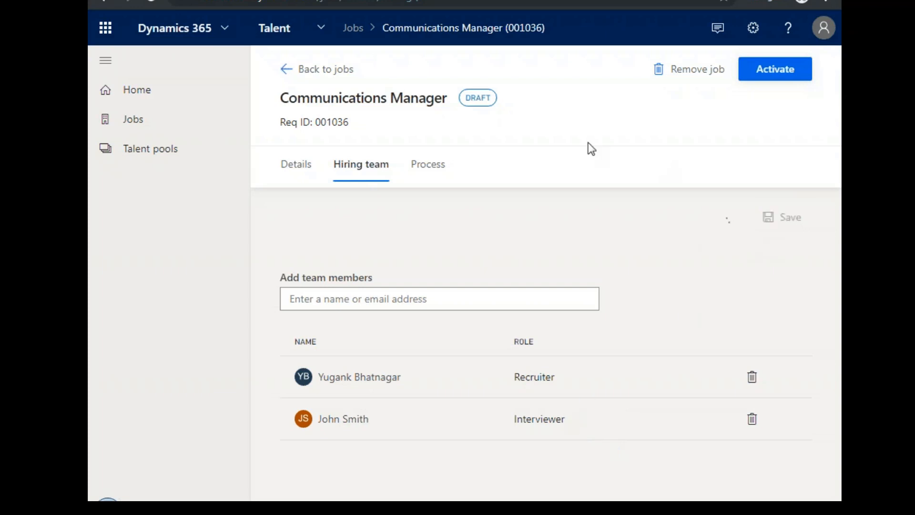
Open the Communications Manager job's hiring process and look through its Application, Screening, Interview and Offer stages.
click(421, 171)
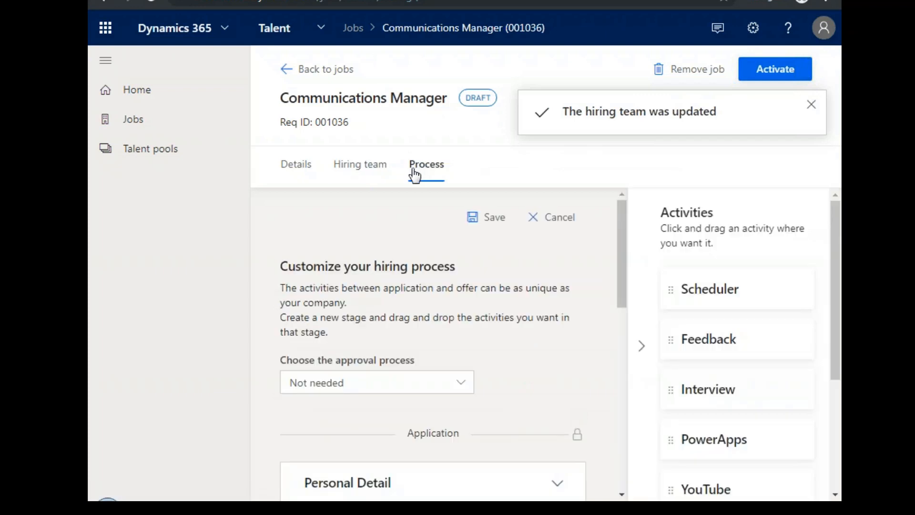
drag(619, 266, 623, 296)
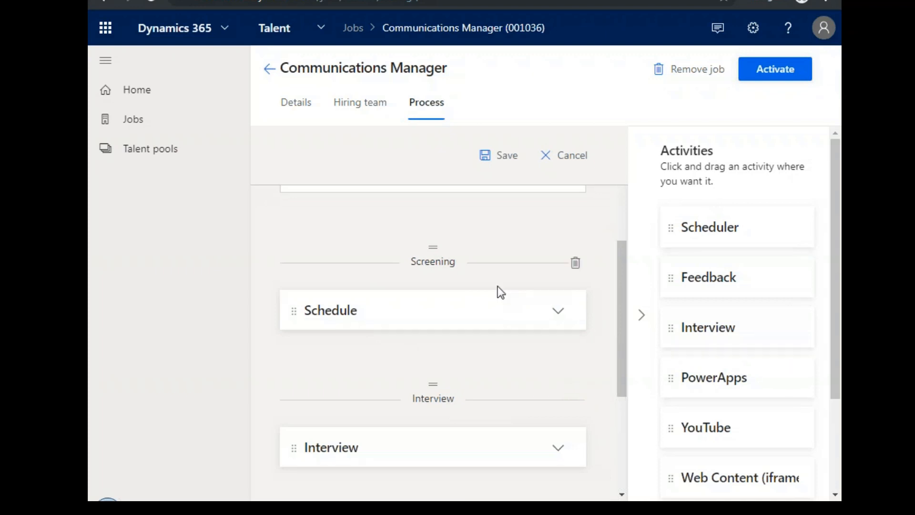
scroll(504, 300, up, 3)
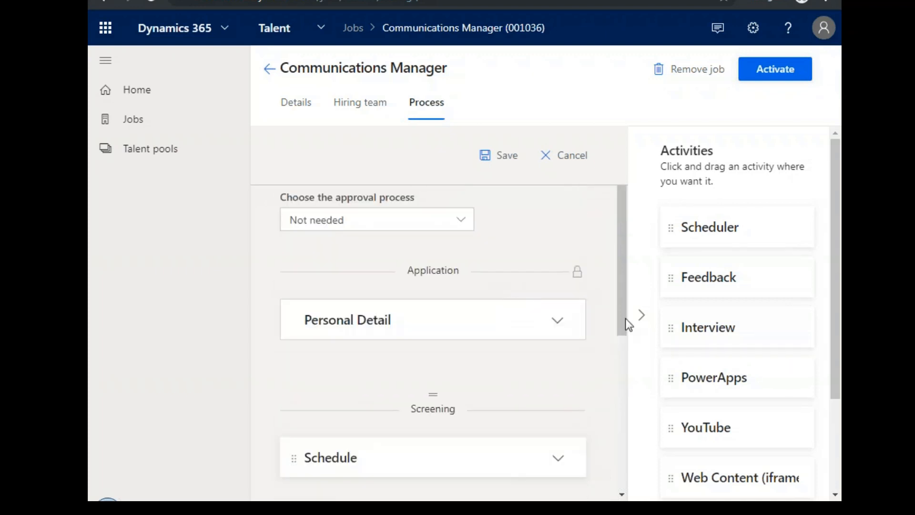
drag(683, 329, 508, 373)
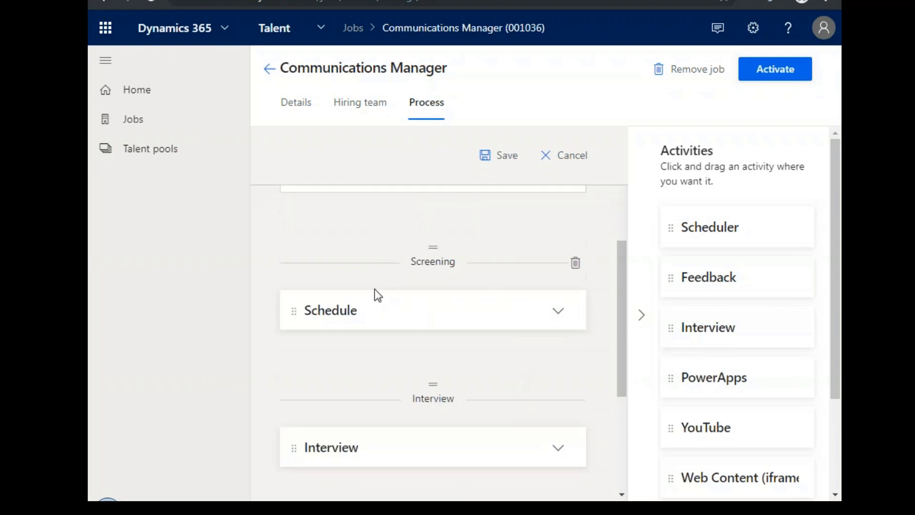
scroll(454, 333, down, 3)
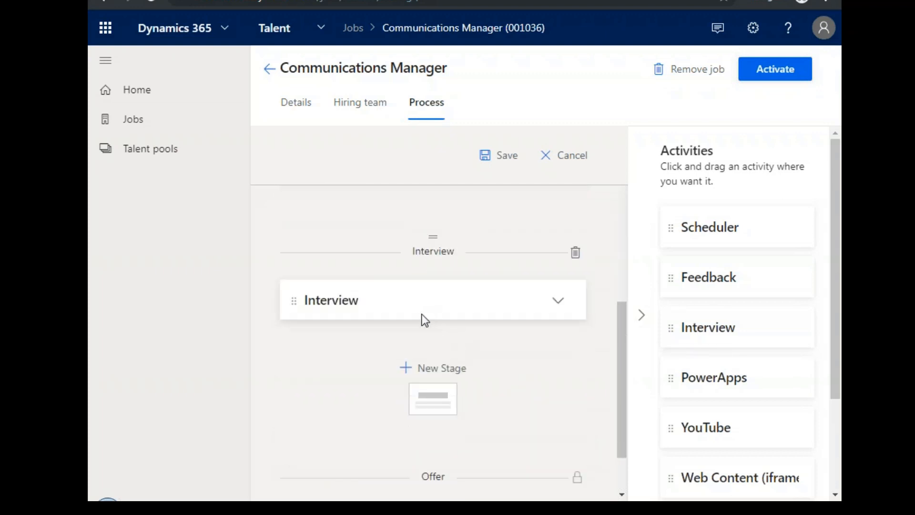
scroll(381, 286, down, 1)
click(364, 231)
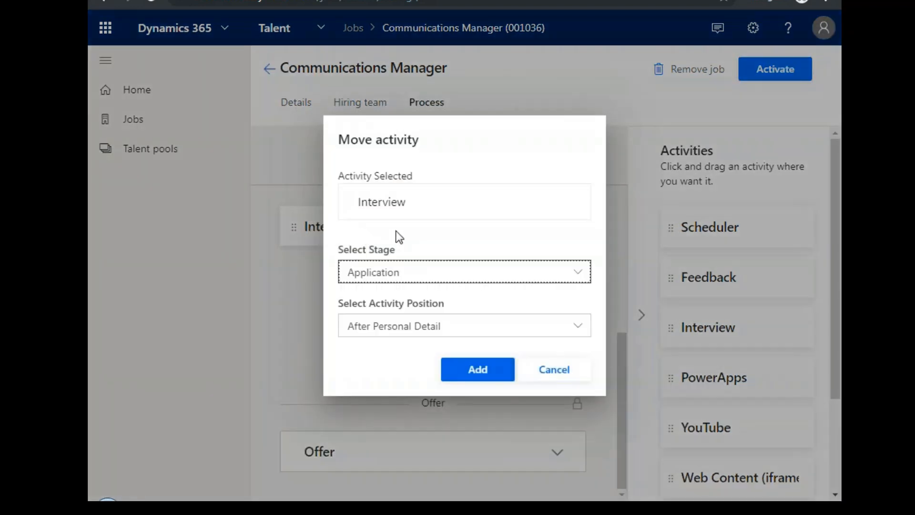
double_click(413, 201)
click(554, 369)
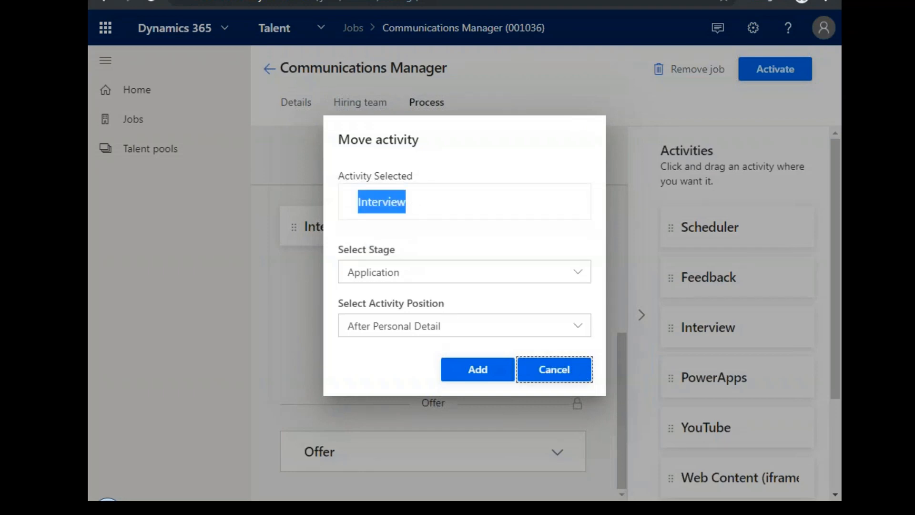
drag(710, 333, 402, 333)
scroll(624, 363, down, 1)
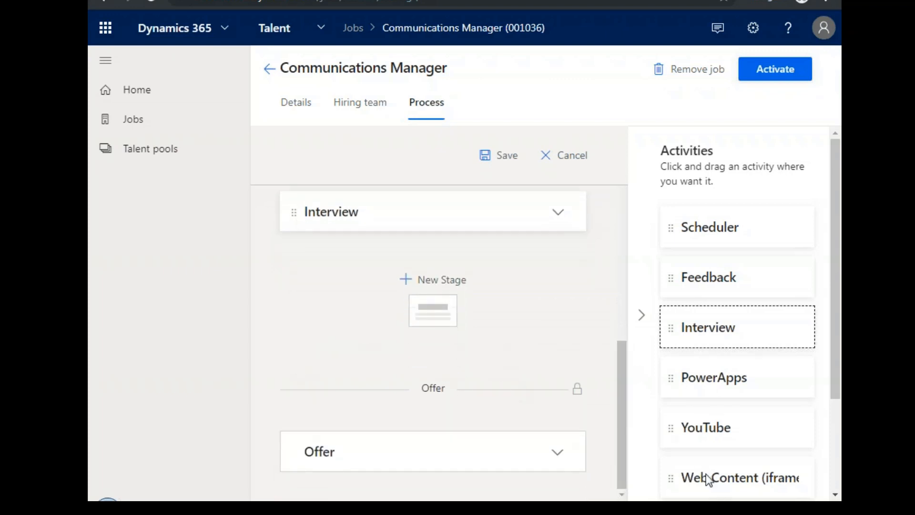
Review the process again from the approval setting to the option for adding a stage, including the available activities.
scroll(487, 361, up, 10)
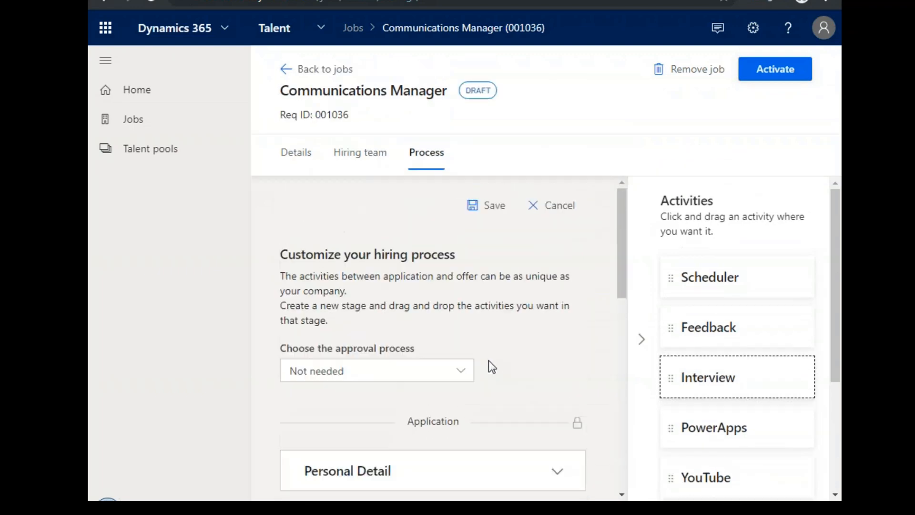
scroll(488, 361, down, 5)
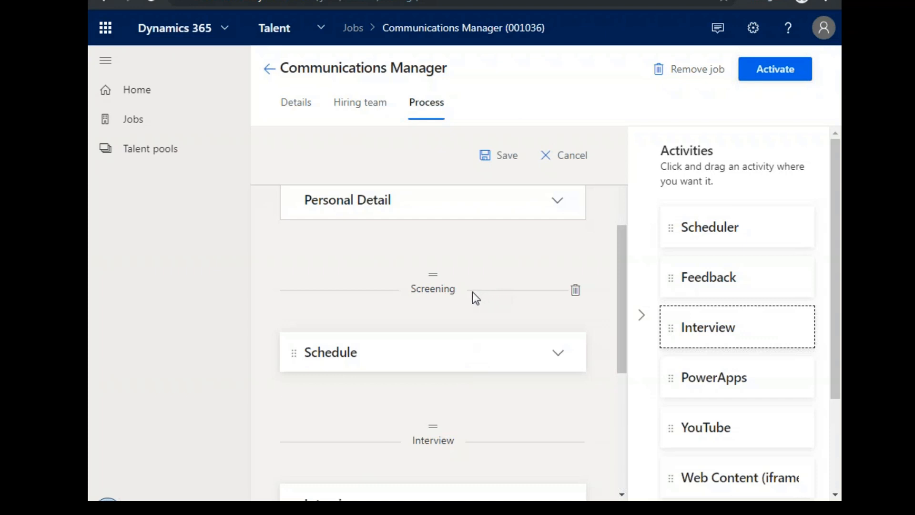
scroll(431, 353, down, 5)
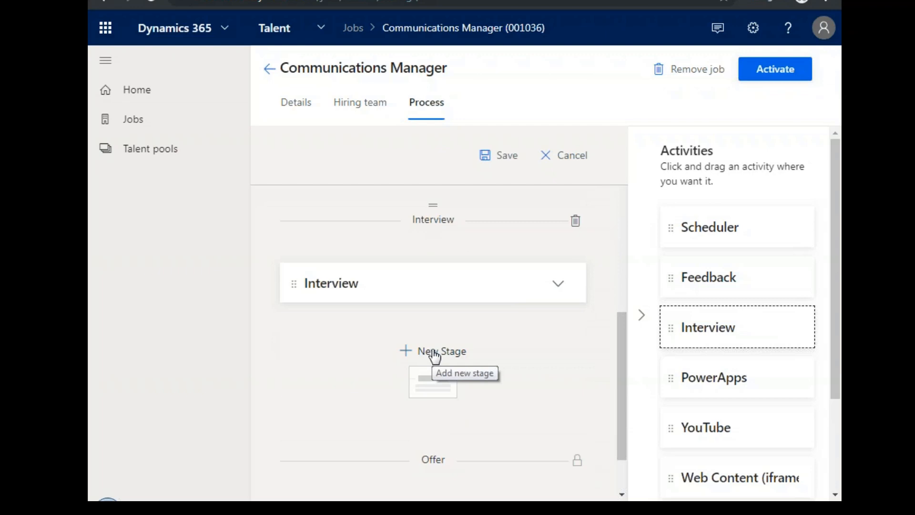
scroll(527, 358, up, 6)
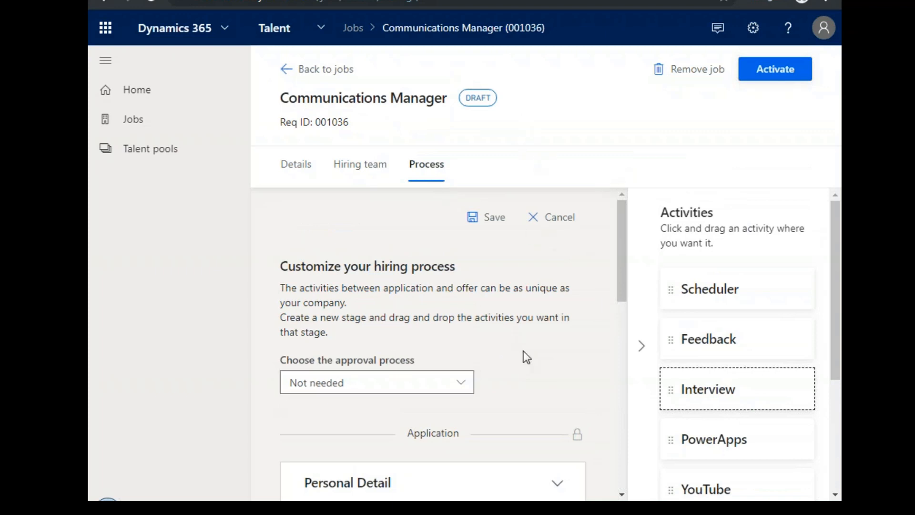
scroll(451, 327, down, 3)
scroll(466, 356, up, 5)
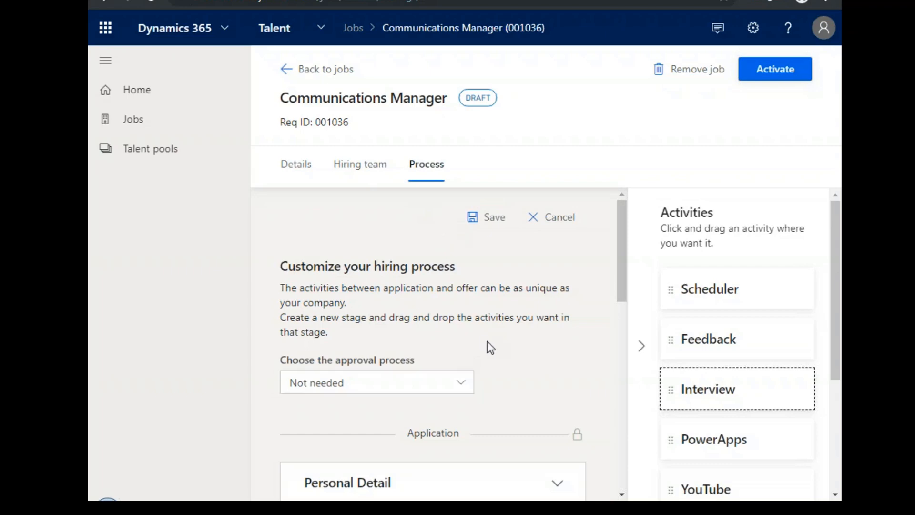
scroll(622, 267, down, 5)
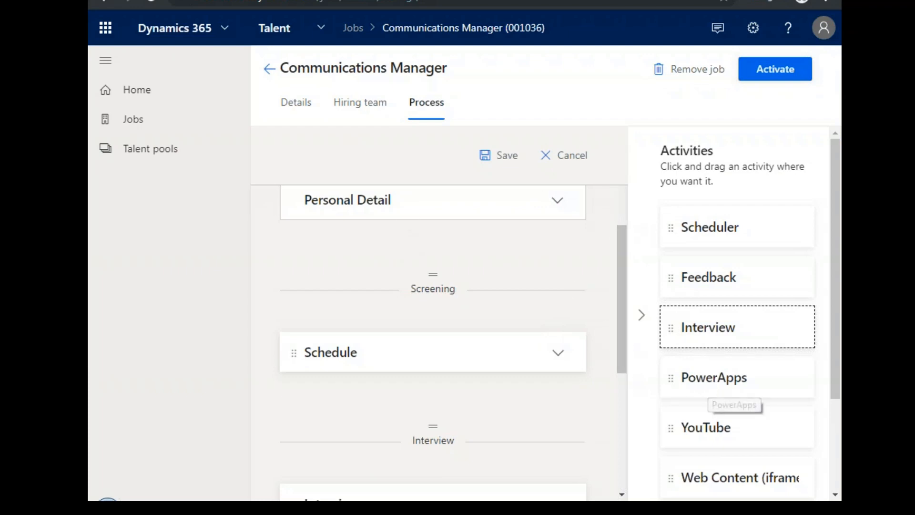
Return to the jobs list, filter it to Active and review the applicants and days open for each job.
click(269, 68)
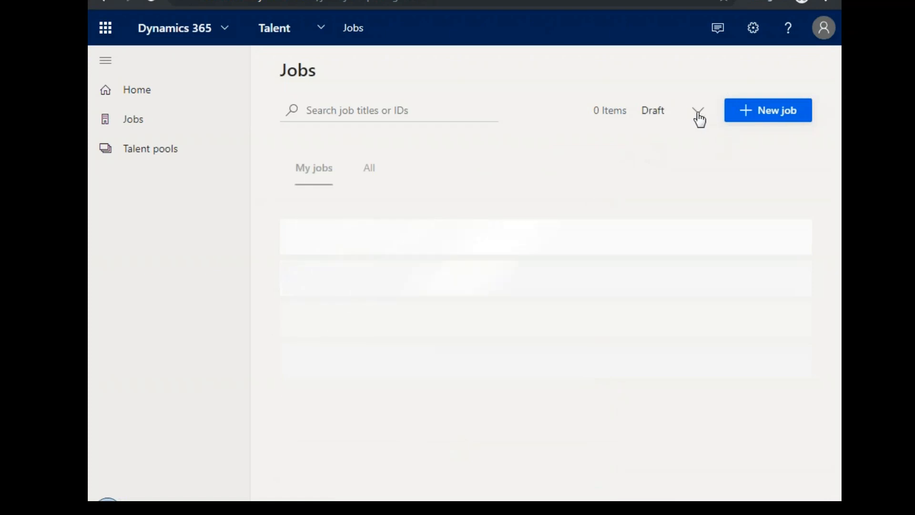
click(697, 117)
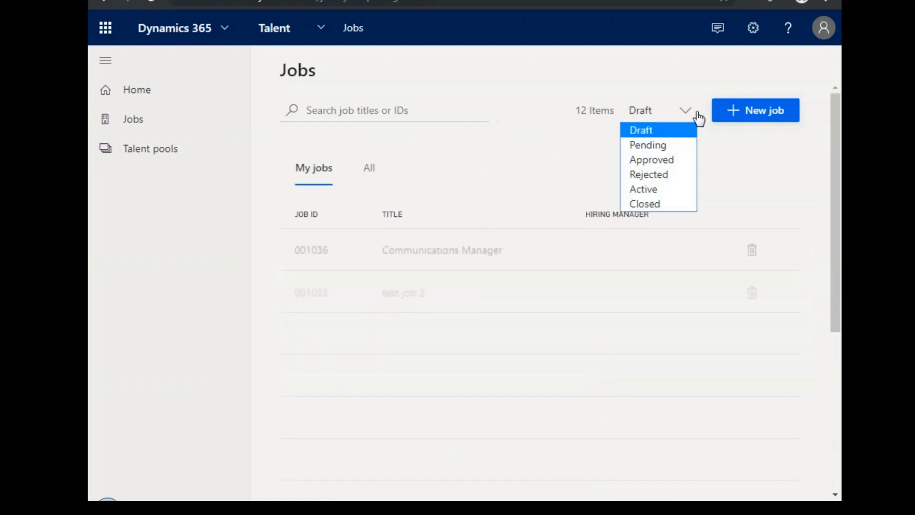
click(658, 191)
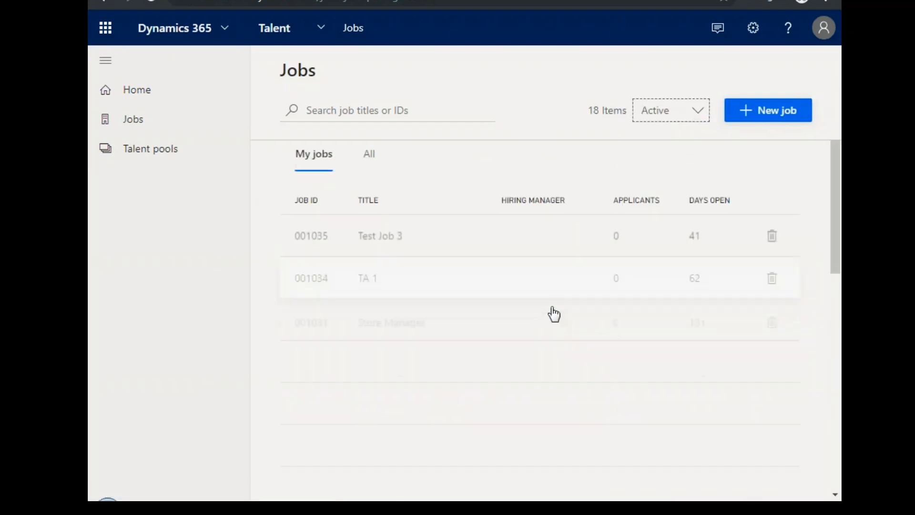
scroll(550, 312, down, 4)
scroll(562, 311, up, 4)
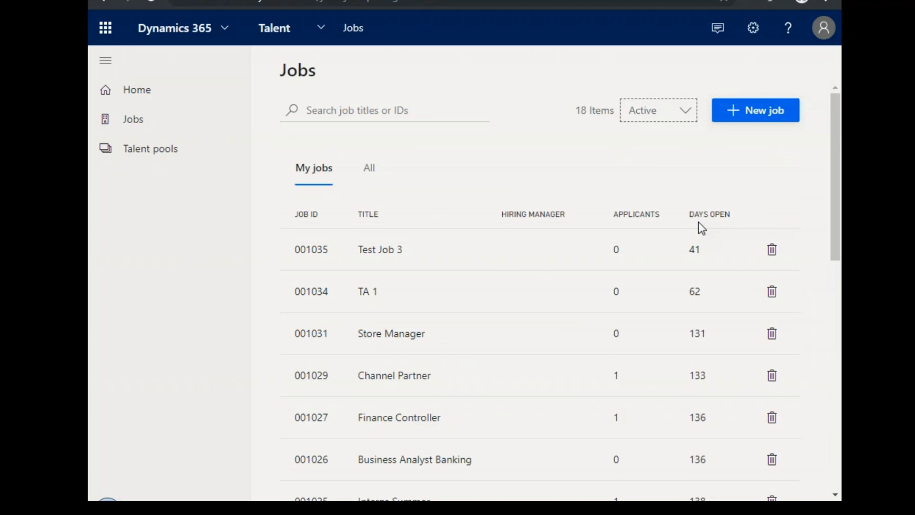
scroll(701, 230, down, 5)
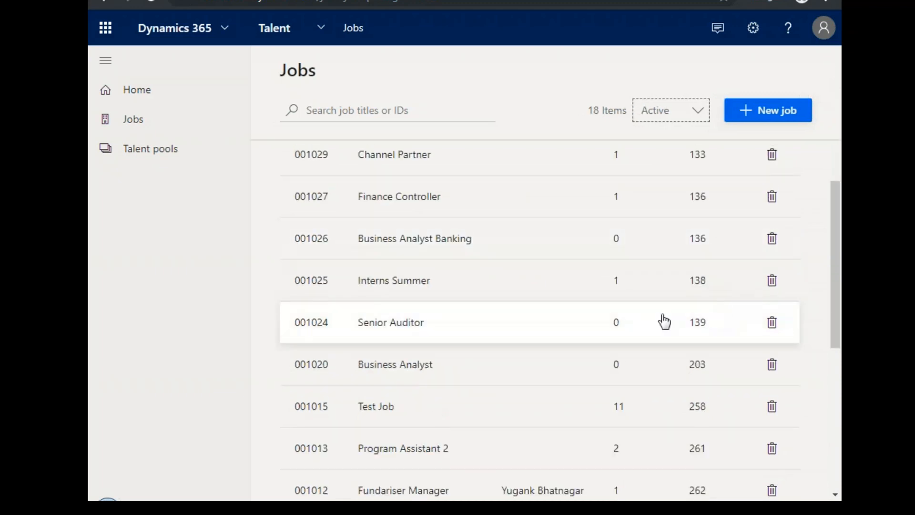
scroll(663, 322, down, 3)
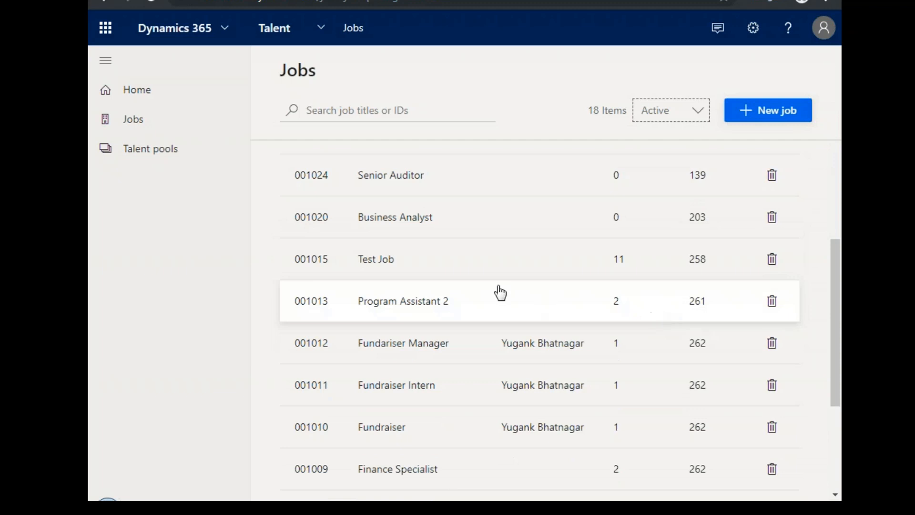
Open the Test Job's applicants, dismiss the tip about adding applicants, and preview the applicants in Carousel view.
click(447, 265)
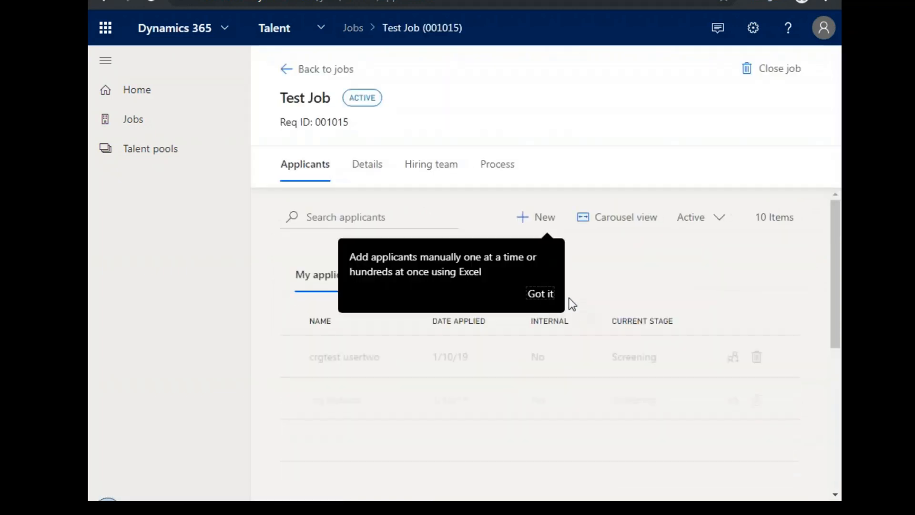
click(545, 294)
scroll(599, 317, down, 3)
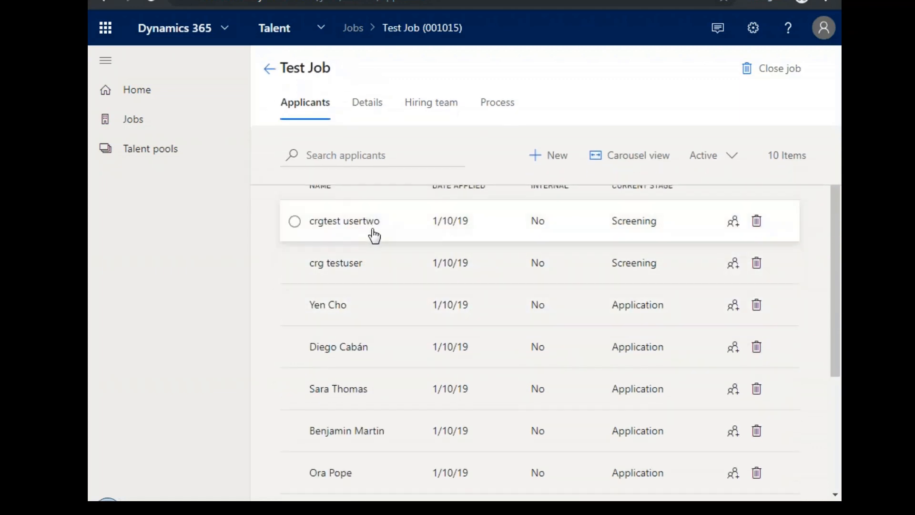
click(634, 156)
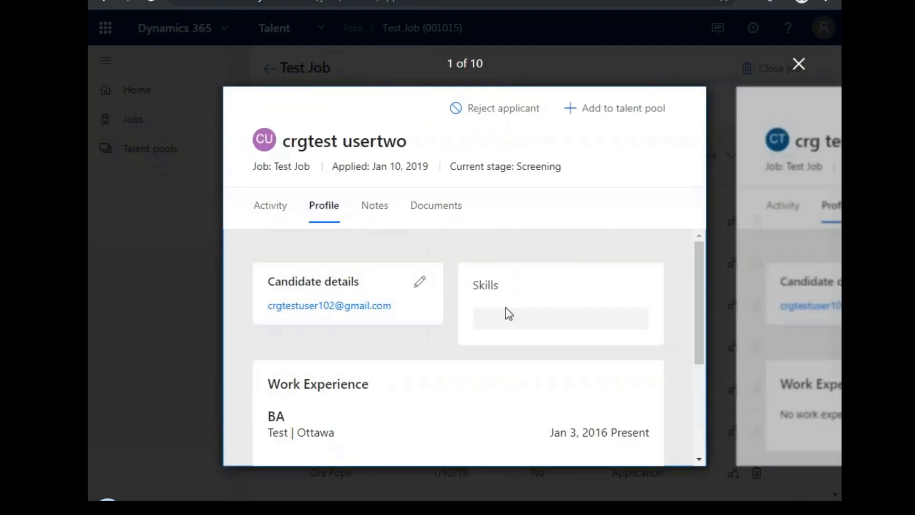
click(799, 63)
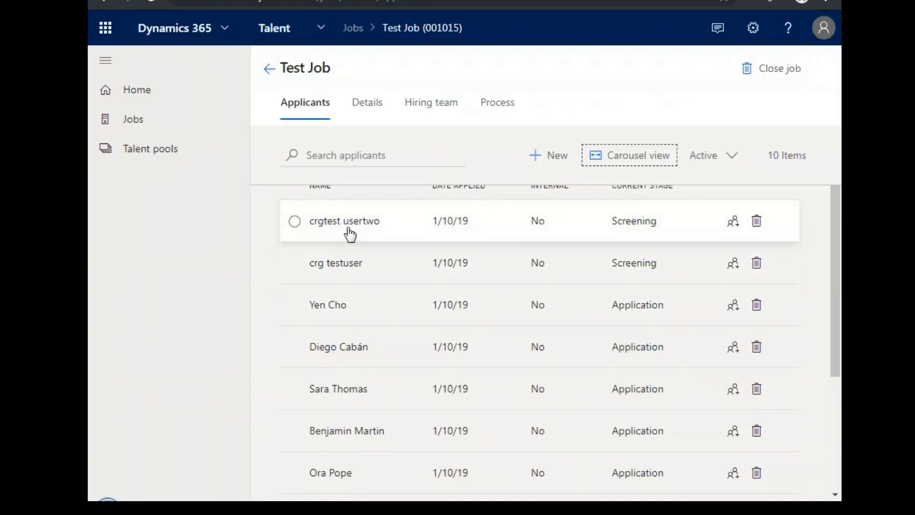
Open the first applicant's record and review the Screening stage's schedule and feedback activities down to the Offer stage.
click(350, 234)
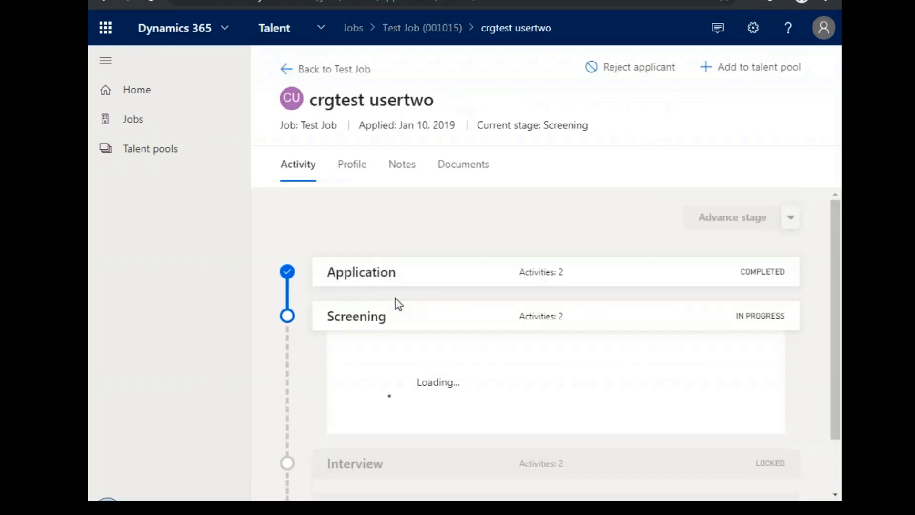
scroll(608, 339, down, 2)
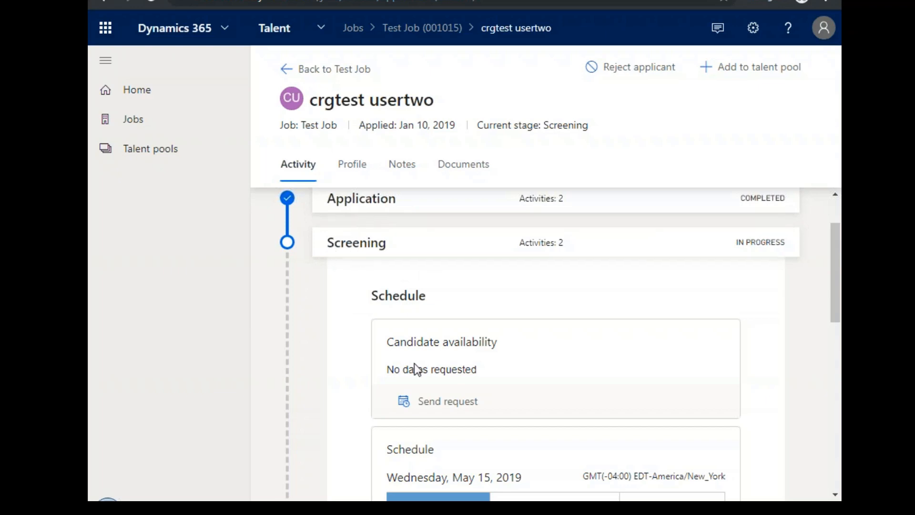
scroll(415, 362, down, 8)
scroll(419, 365, down, 2)
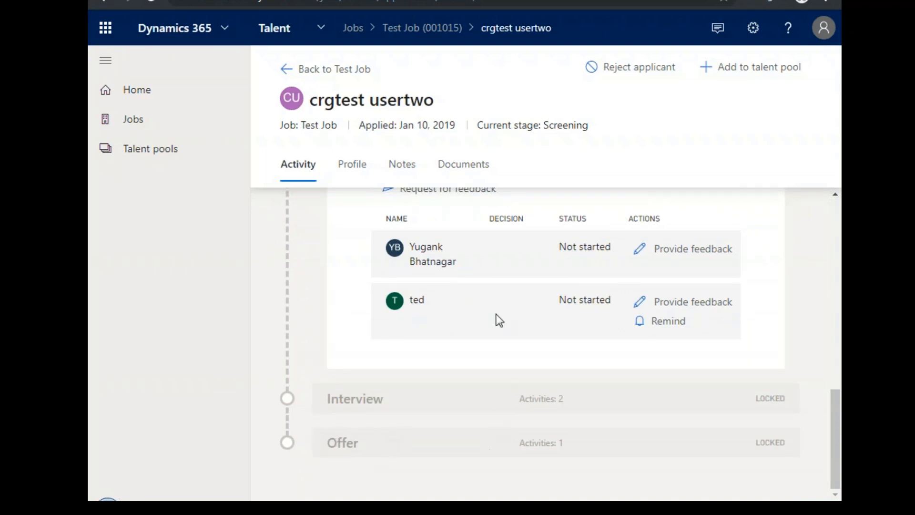
View the applicant's profile and attached documents, and read through SampleResume.docx.
click(366, 163)
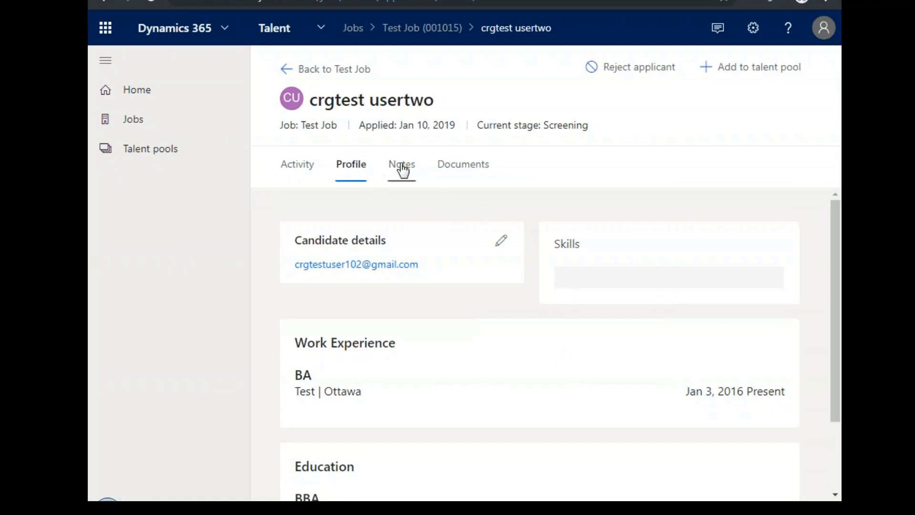
click(466, 174)
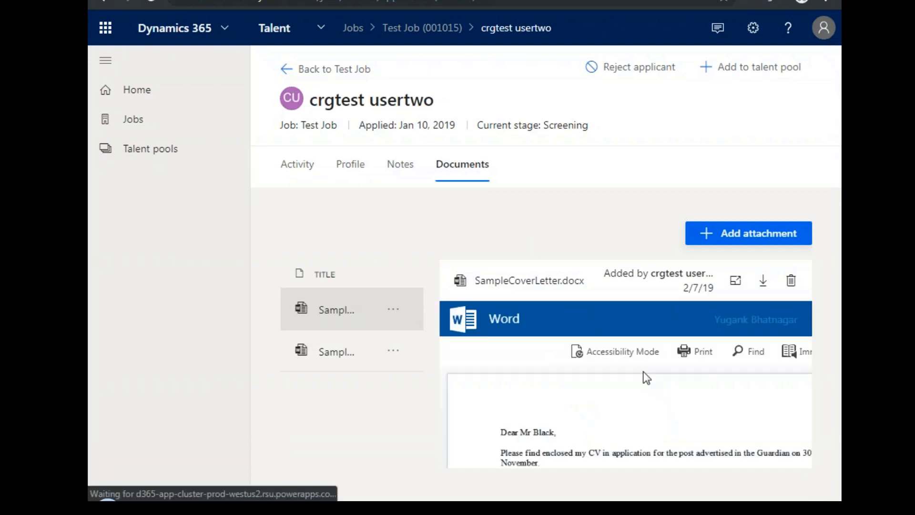
click(348, 363)
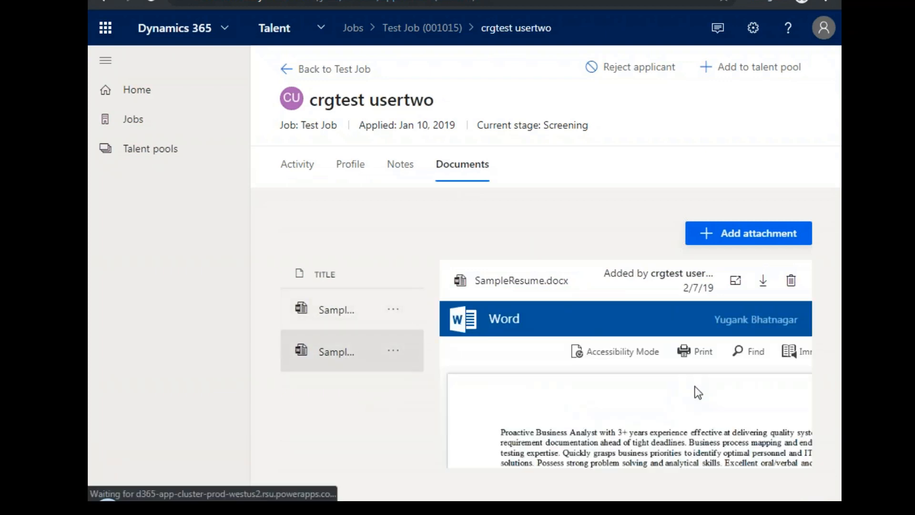
scroll(731, 397, down, 5)
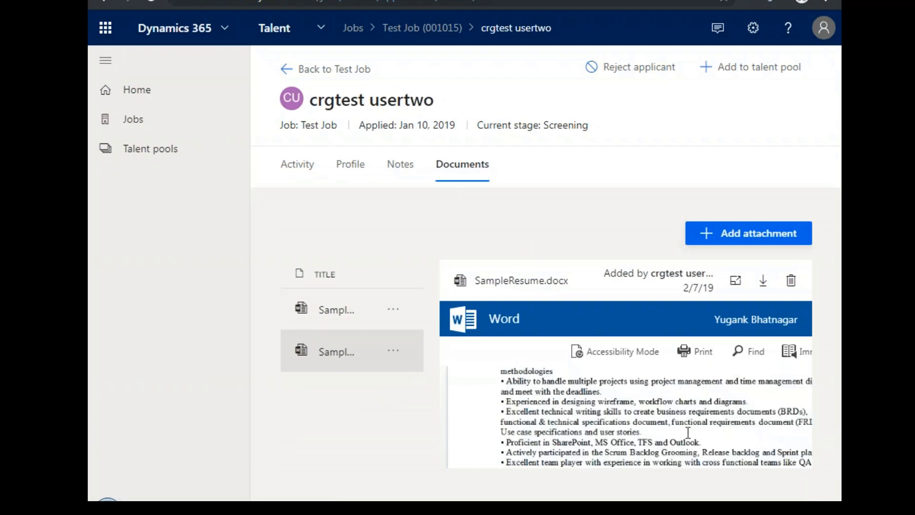
scroll(687, 433, down, 10)
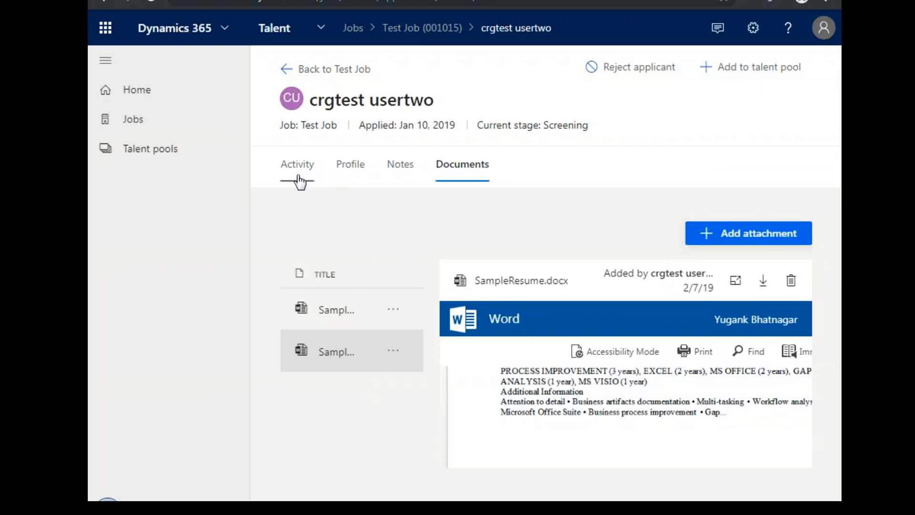
Open the applicant's rejection form, review the available reasons and the comment field, and cancel without rejecting.
click(614, 72)
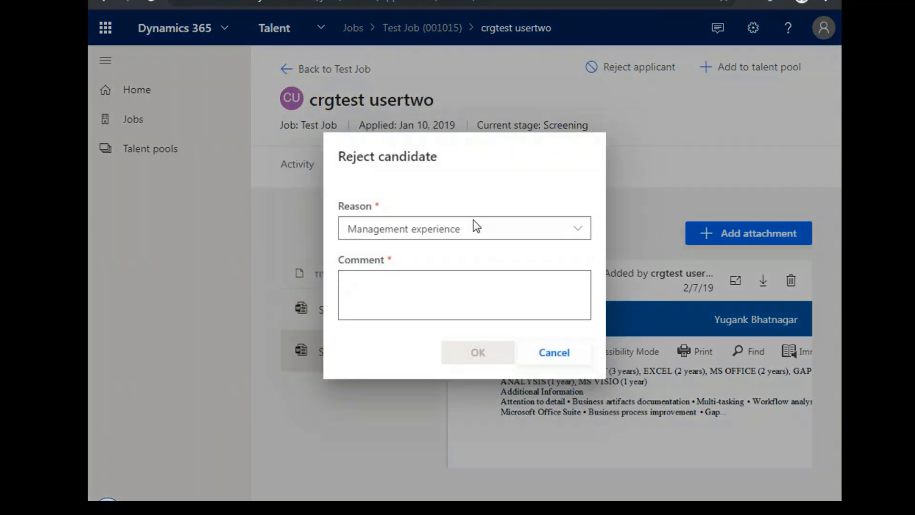
click(473, 222)
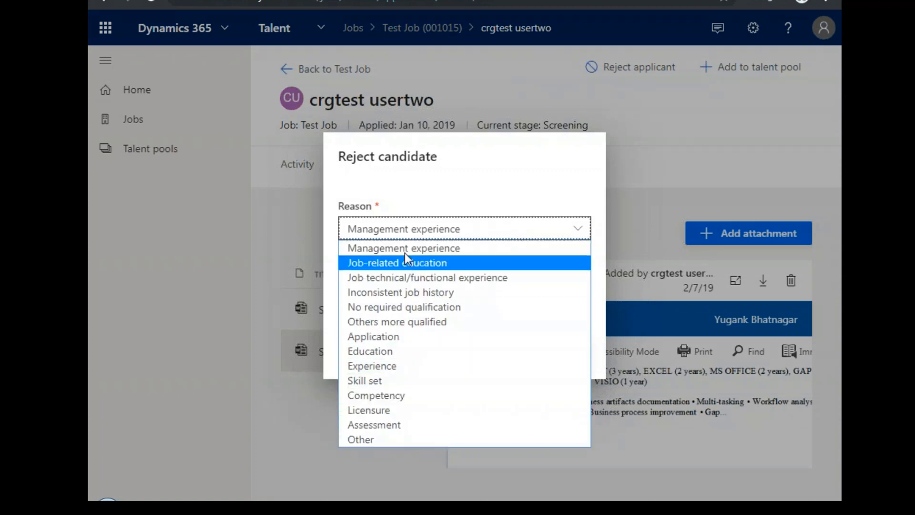
click(401, 202)
click(439, 289)
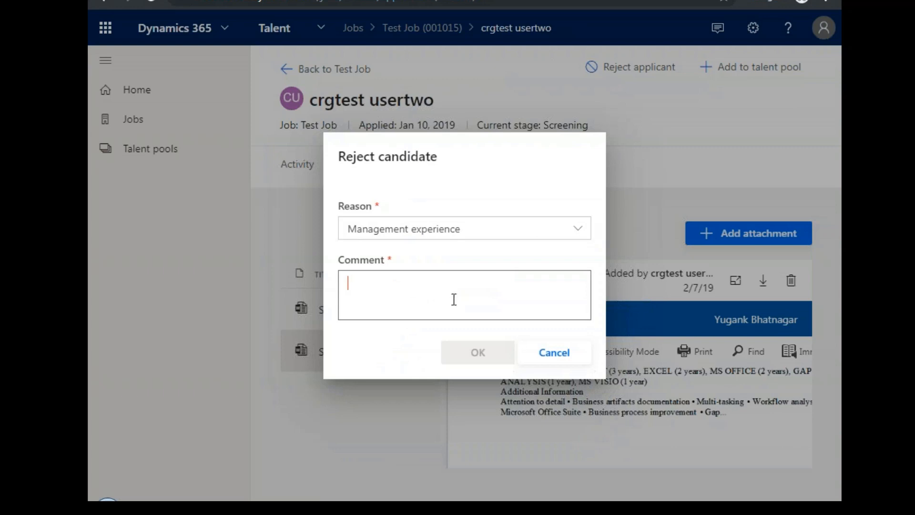
click(553, 360)
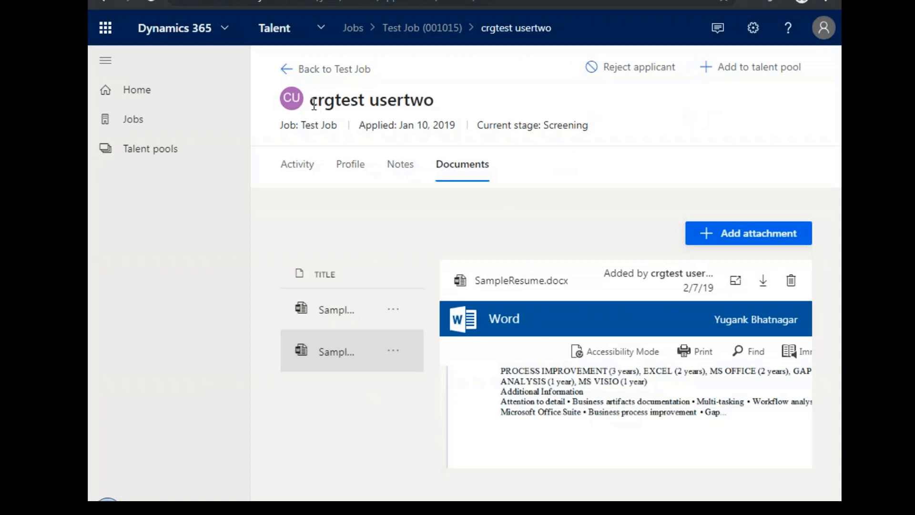
Select Finance pool as the talent pool for the applicant, and cancel without adding them.
drag(310, 100, 433, 100)
click(583, 147)
click(765, 67)
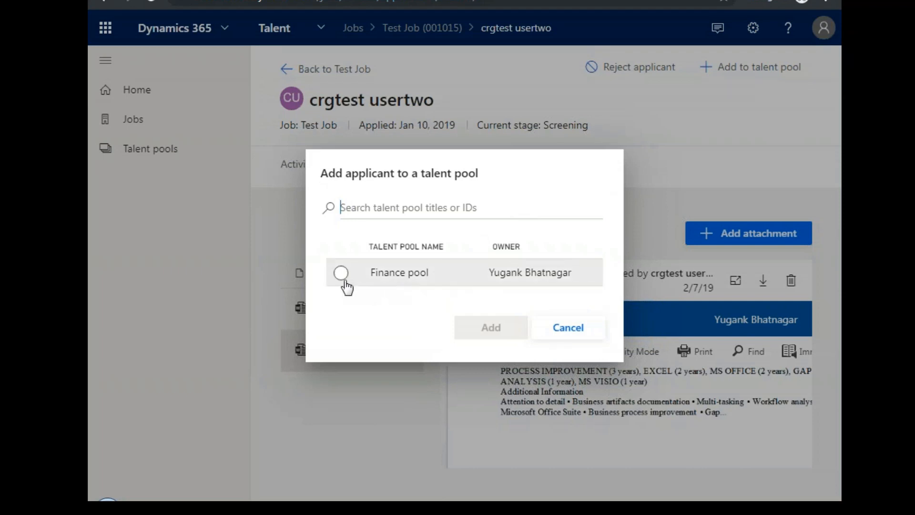
click(342, 273)
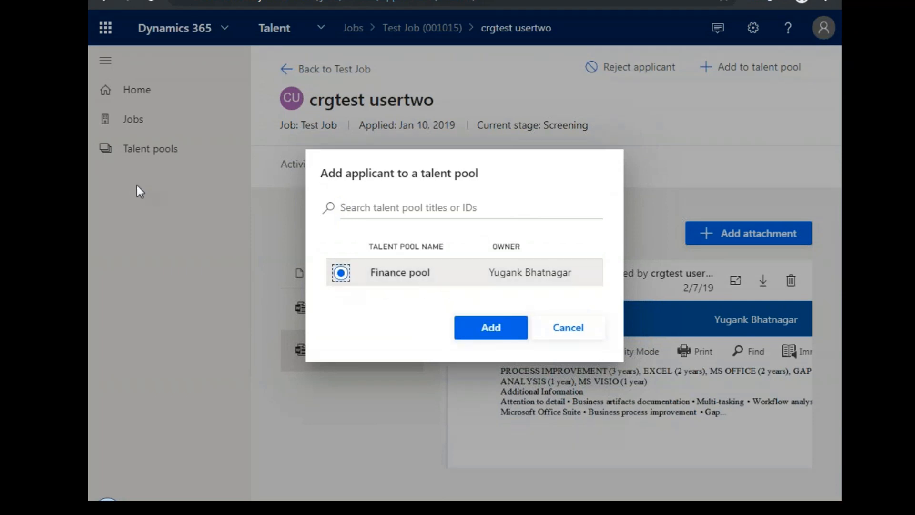
click(559, 341)
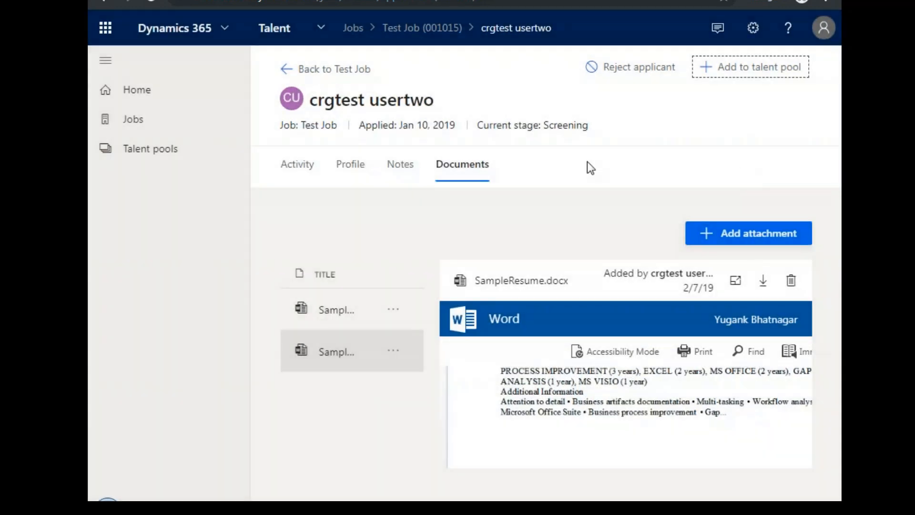
Go back to the Test Job's applicants, look through their current stages, and return to the jobs list.
click(285, 70)
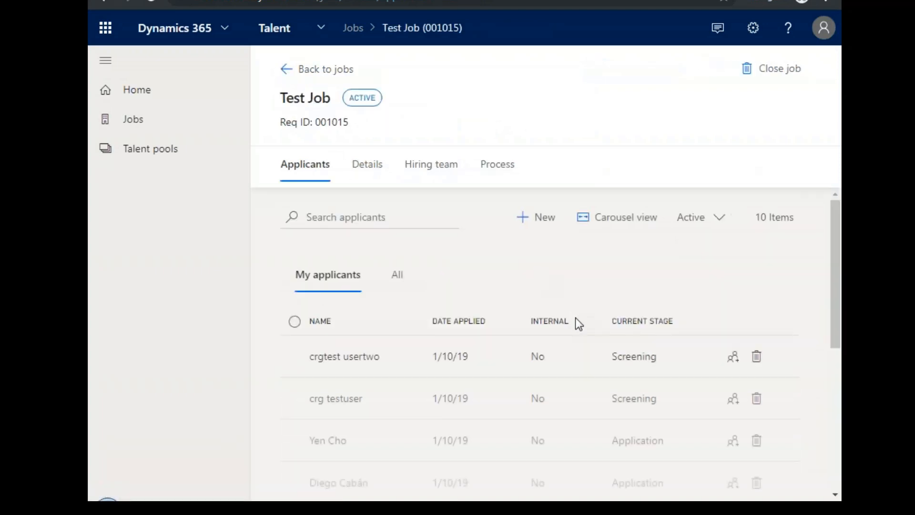
scroll(598, 287, down, 6)
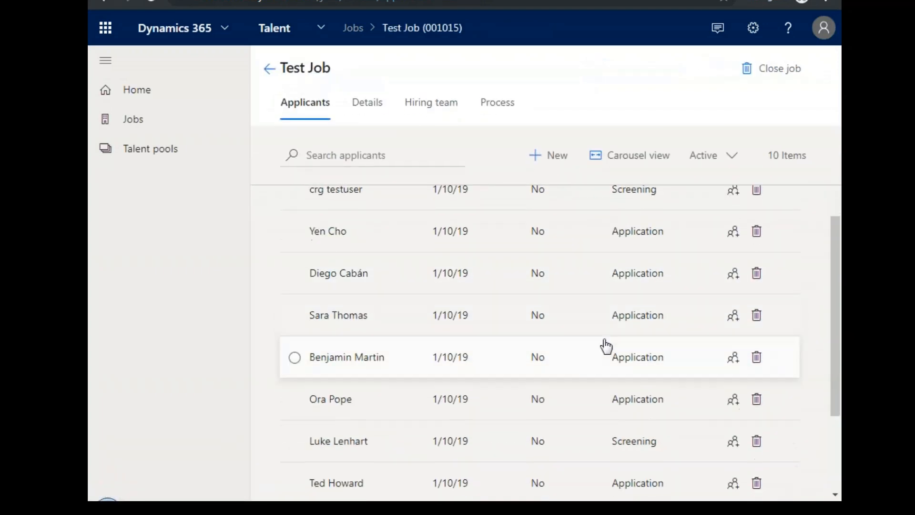
click(271, 70)
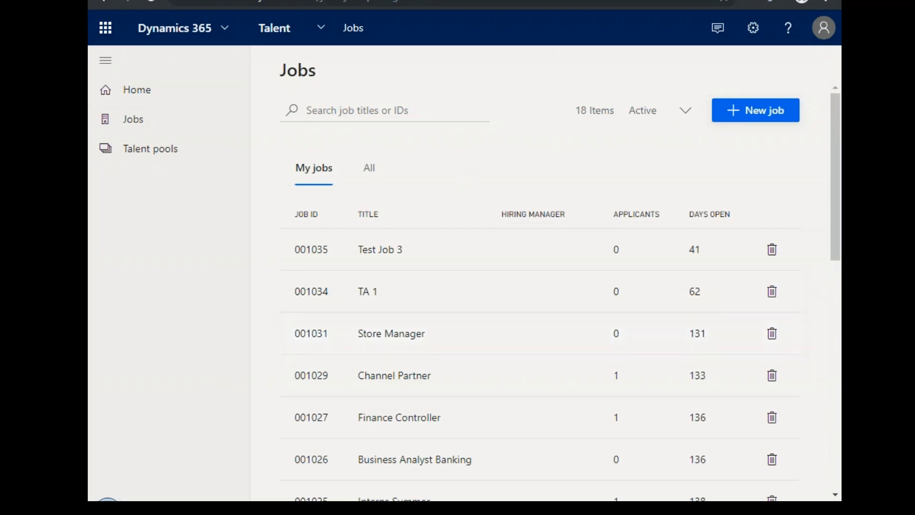
Switch to the Onboard app and look over the existing onboarding guides.
click(329, 38)
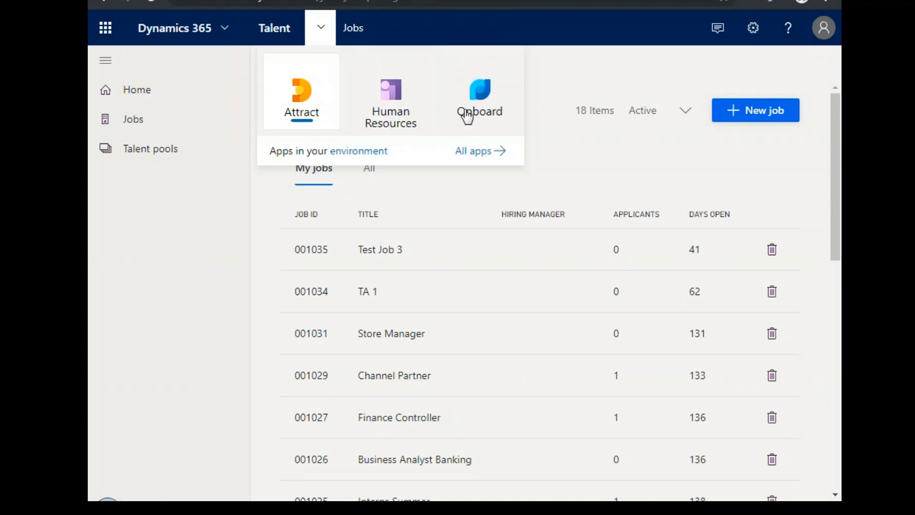
click(490, 116)
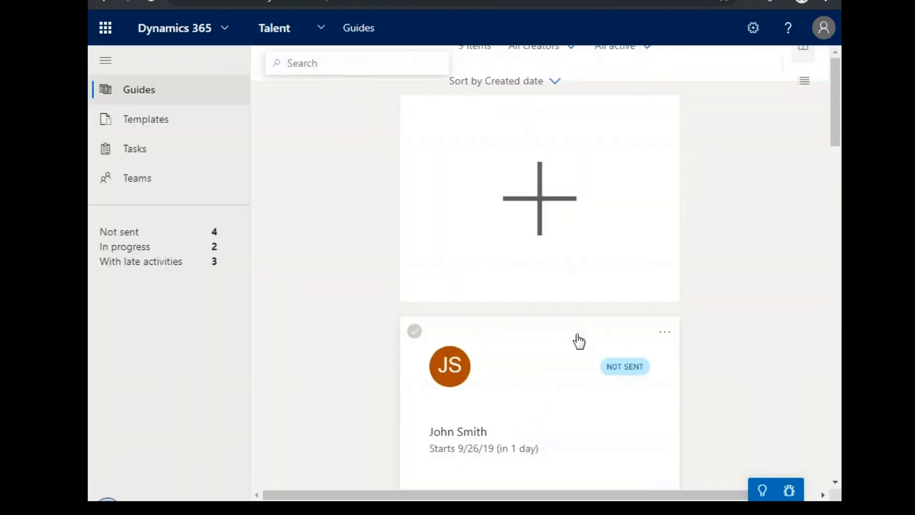
scroll(540, 284, down, 3)
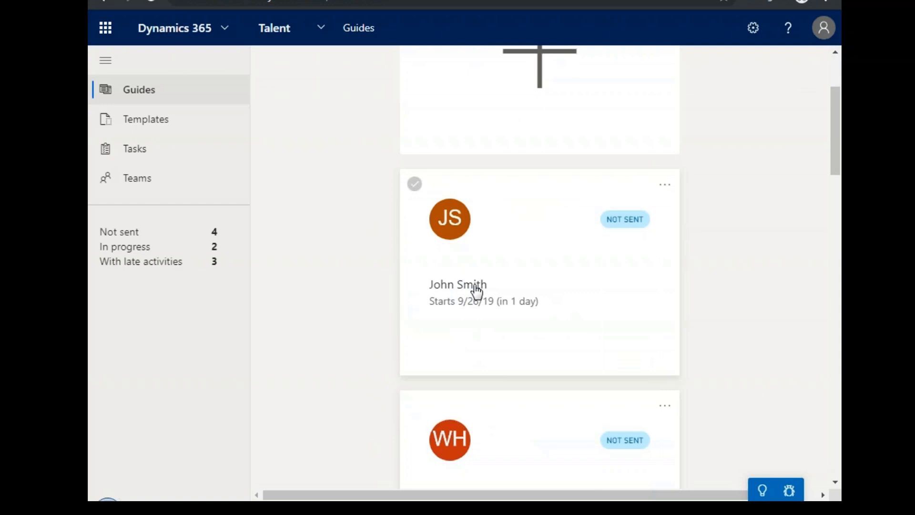
scroll(531, 194, up, 3)
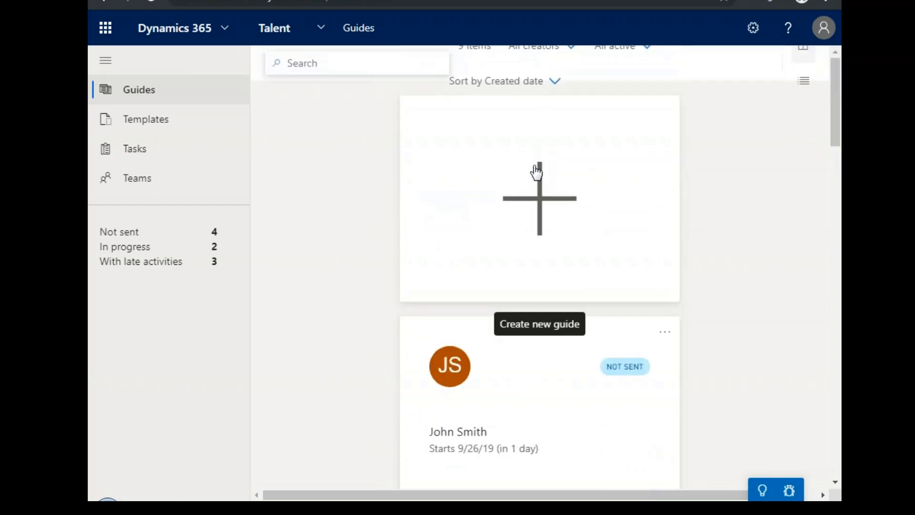
Start a new guide for the second new hire matching "sa", with start date 10/31/19 and automatic sending 1 day before it.
click(545, 218)
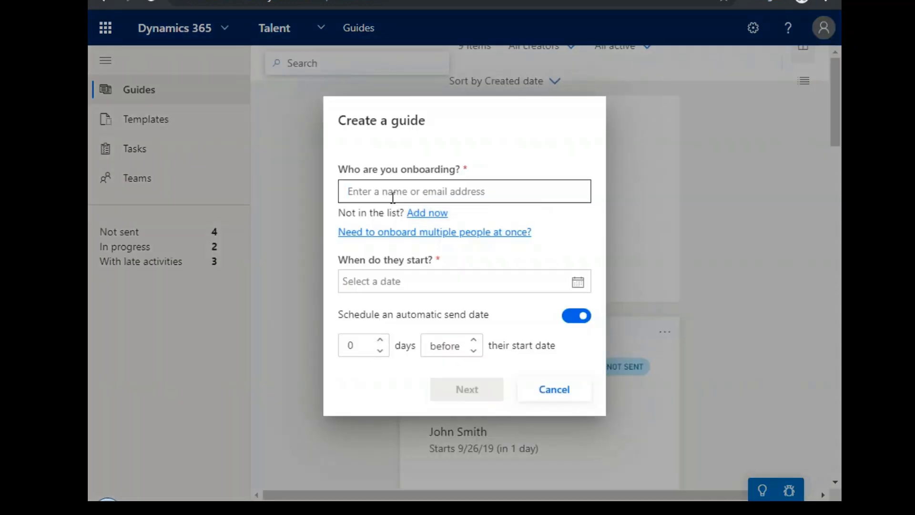
text(sa)
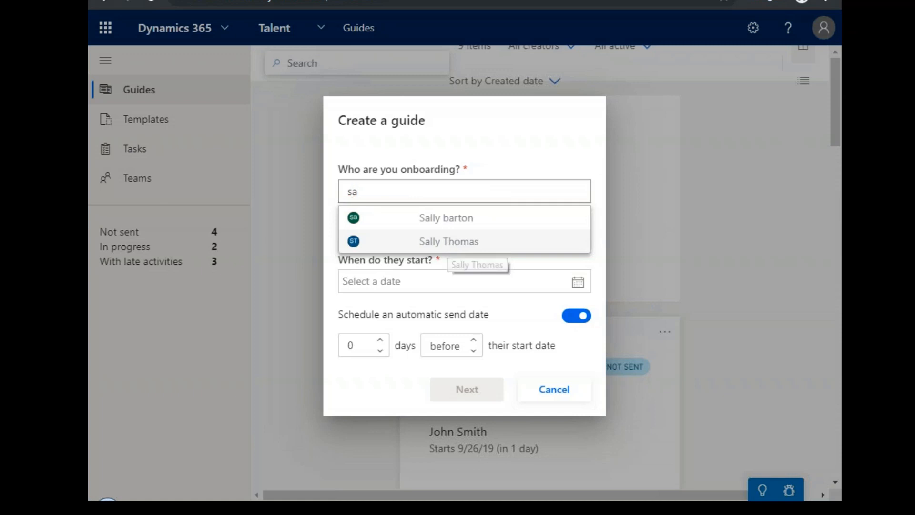
click(452, 246)
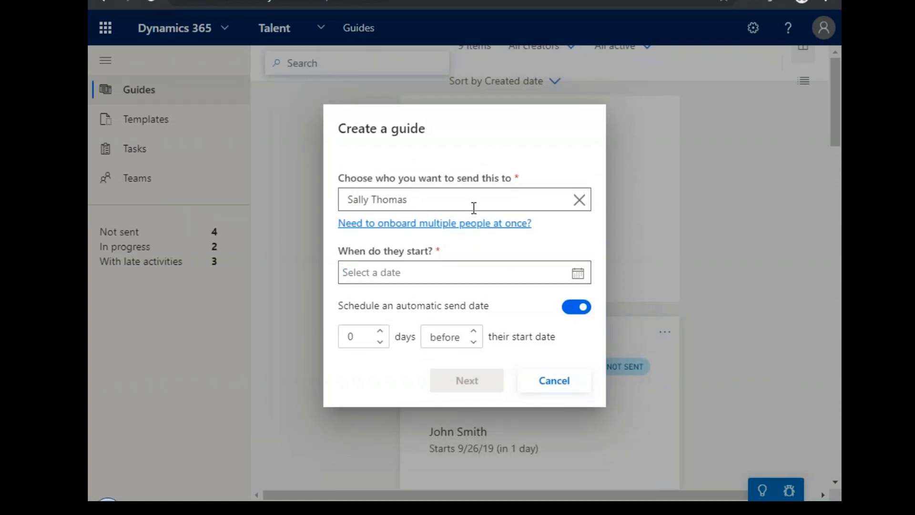
click(578, 272)
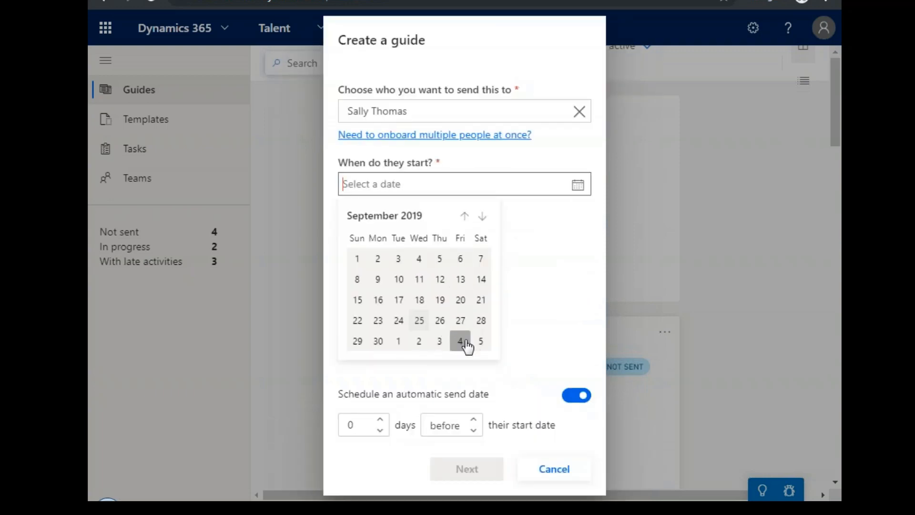
click(483, 216)
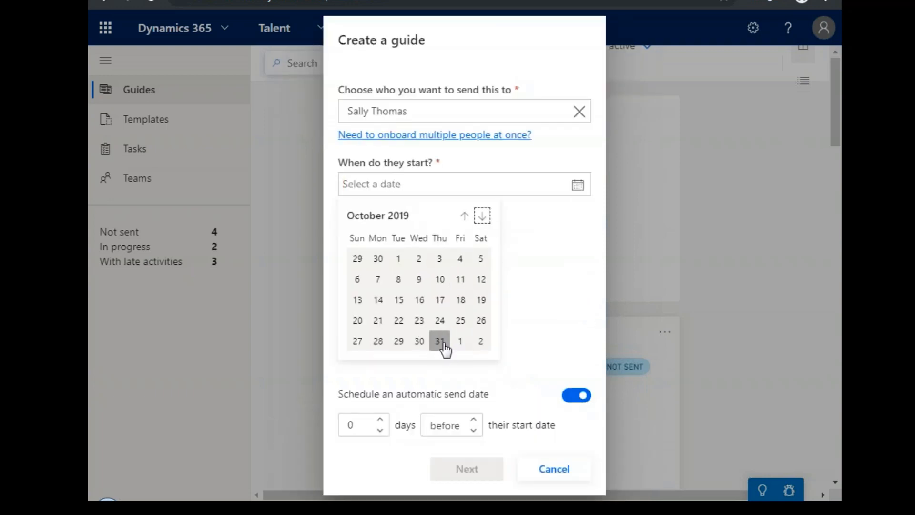
click(440, 341)
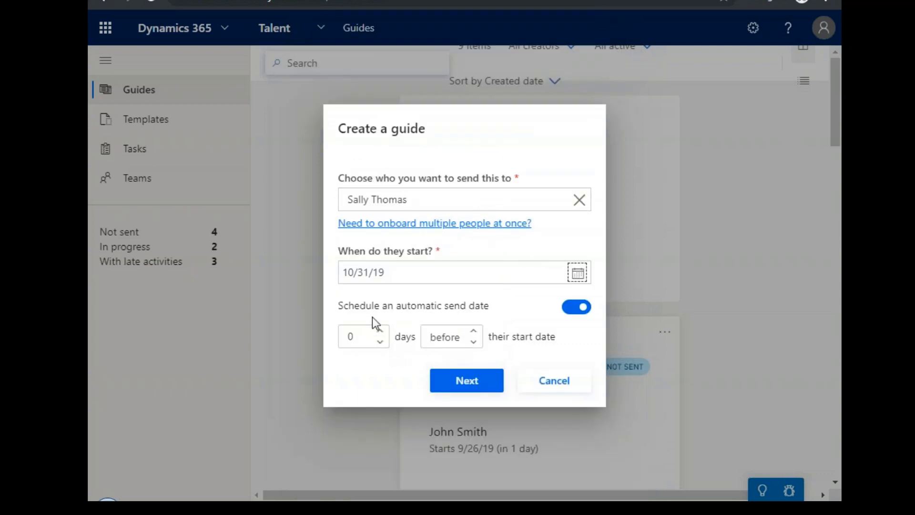
click(384, 330)
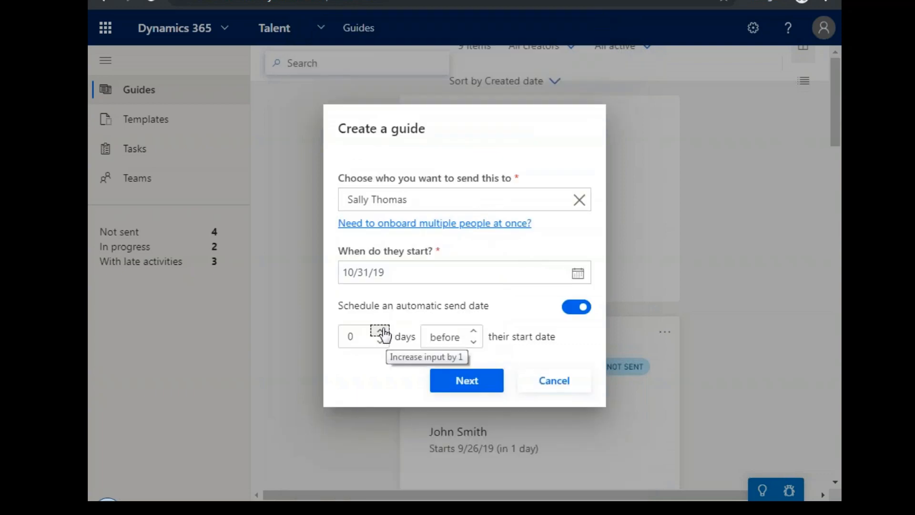
click(380, 330)
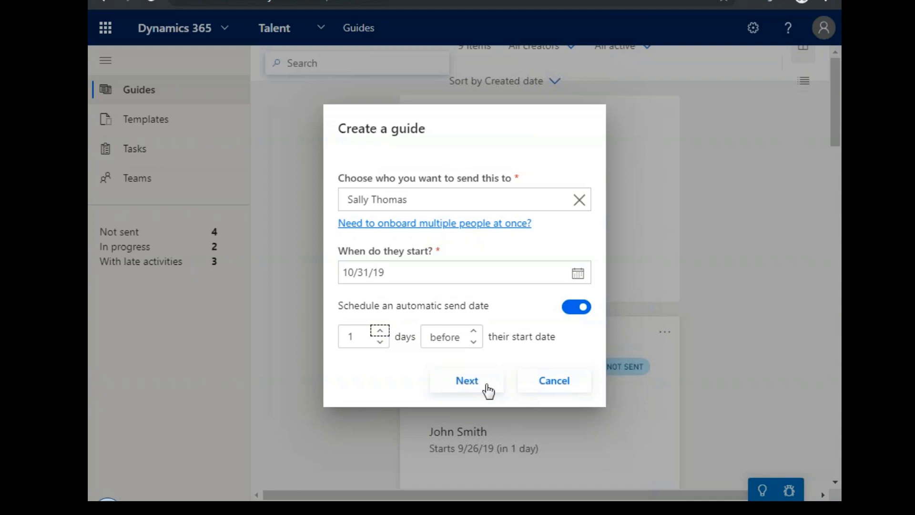
click(487, 385)
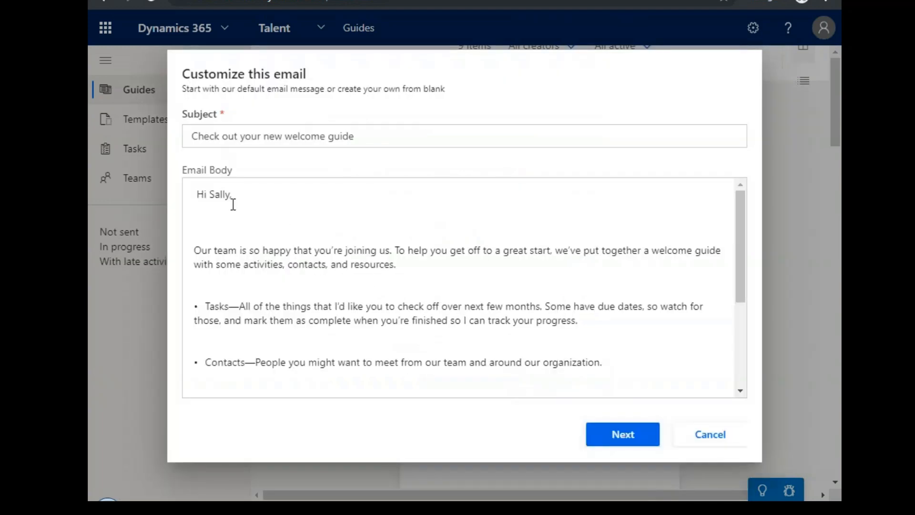
Read through and keep the default welcome email, and create the guide from the Customer Service Associate-CRGroup template.
drag(287, 231, 336, 270)
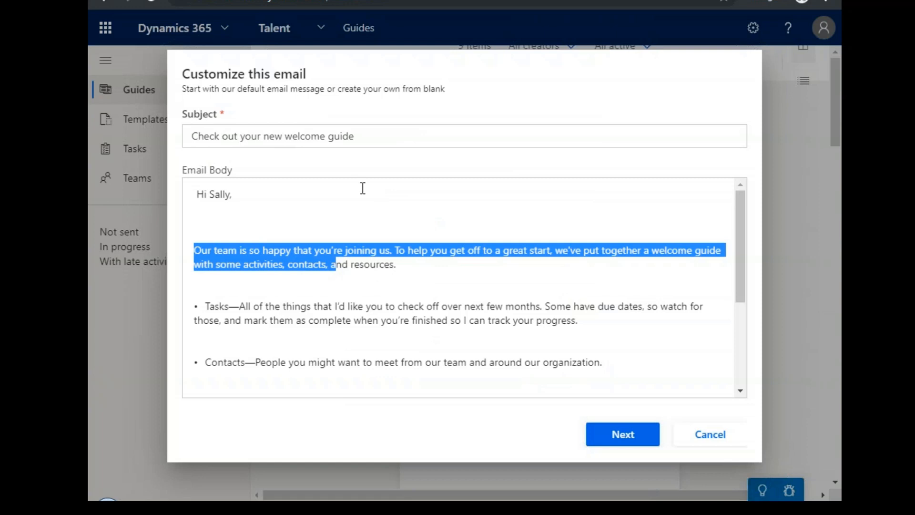
click(262, 208)
scroll(357, 279, down, 4)
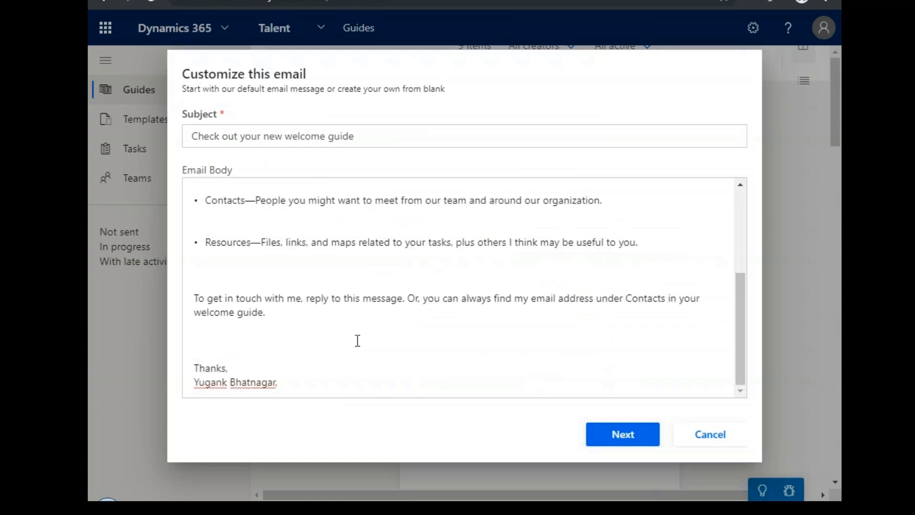
scroll(357, 341, up, 5)
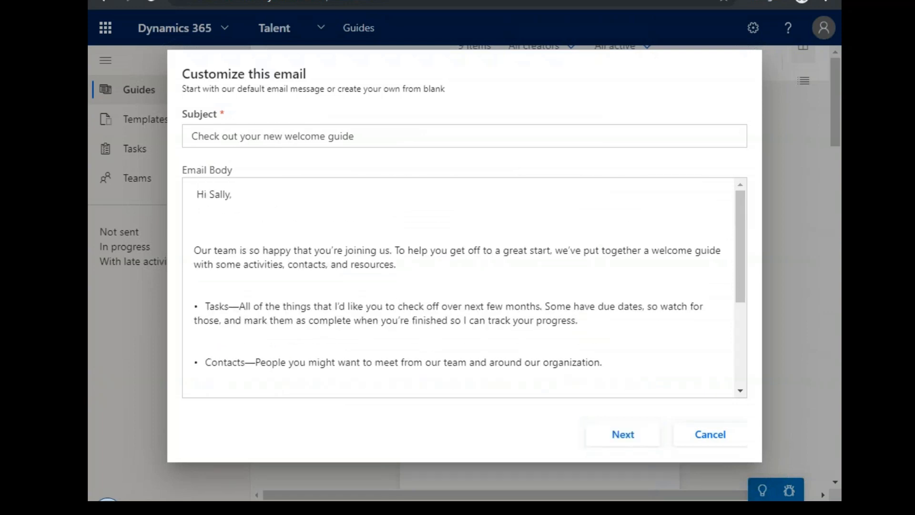
click(607, 442)
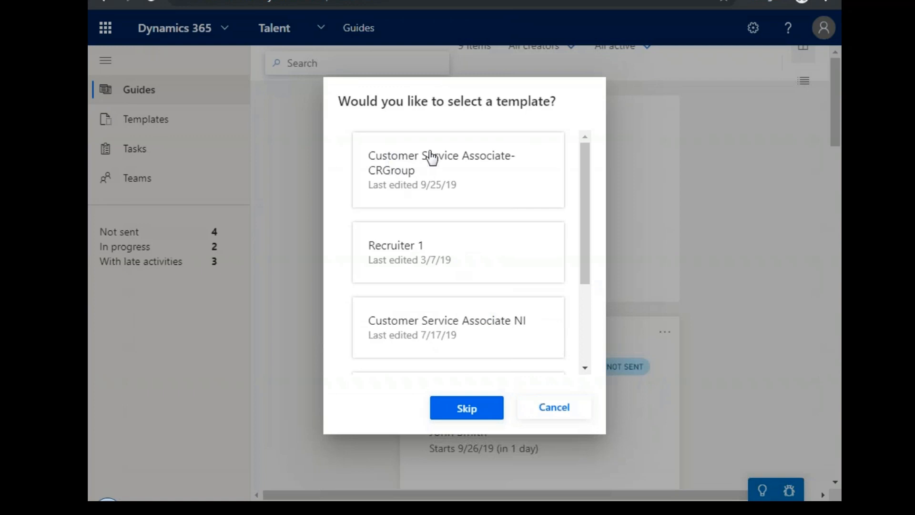
click(430, 182)
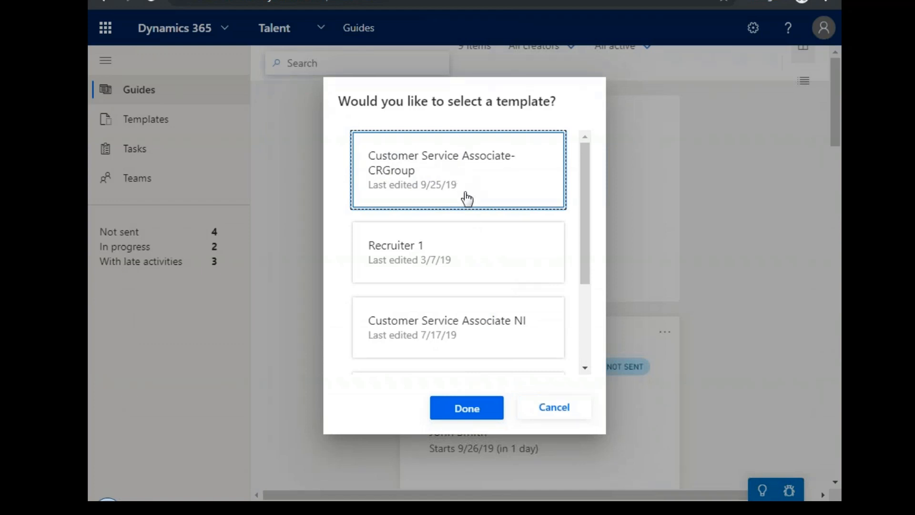
click(467, 410)
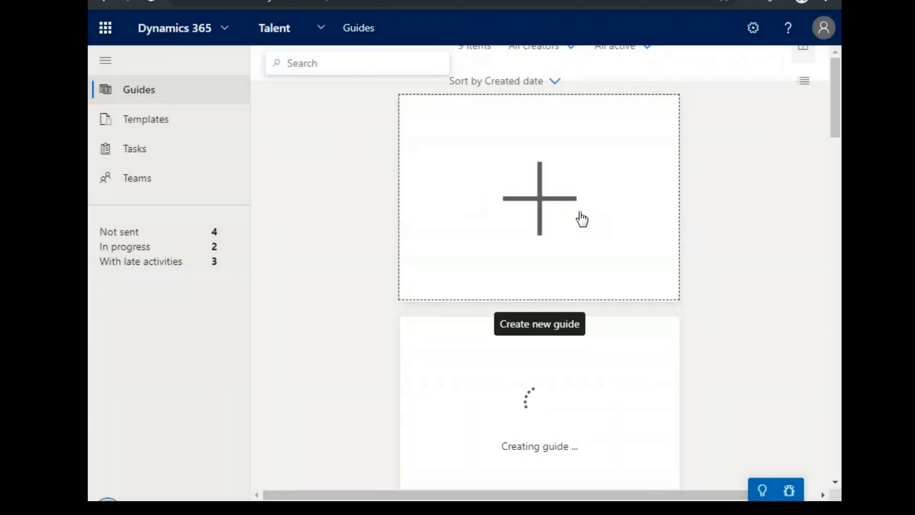
Open the newly created guide starting 10/31/19 and dismiss its notification.
scroll(626, 325, down, 3)
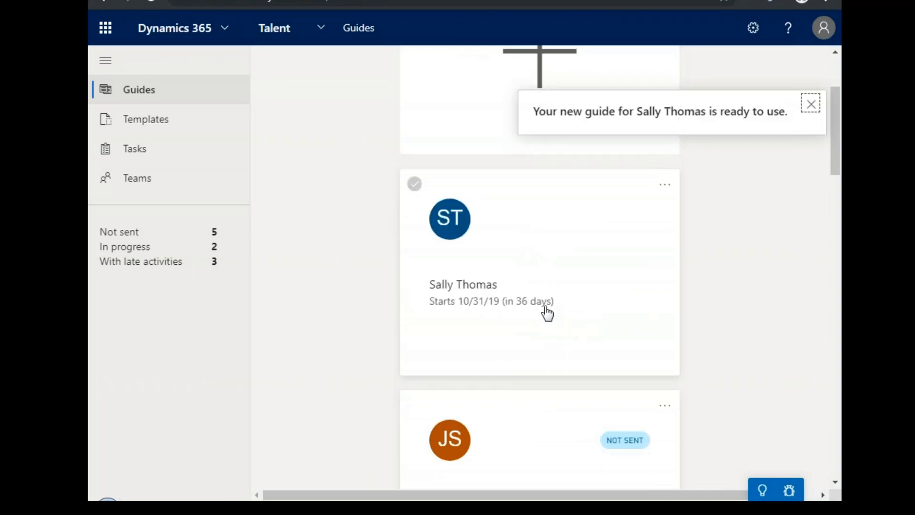
click(517, 301)
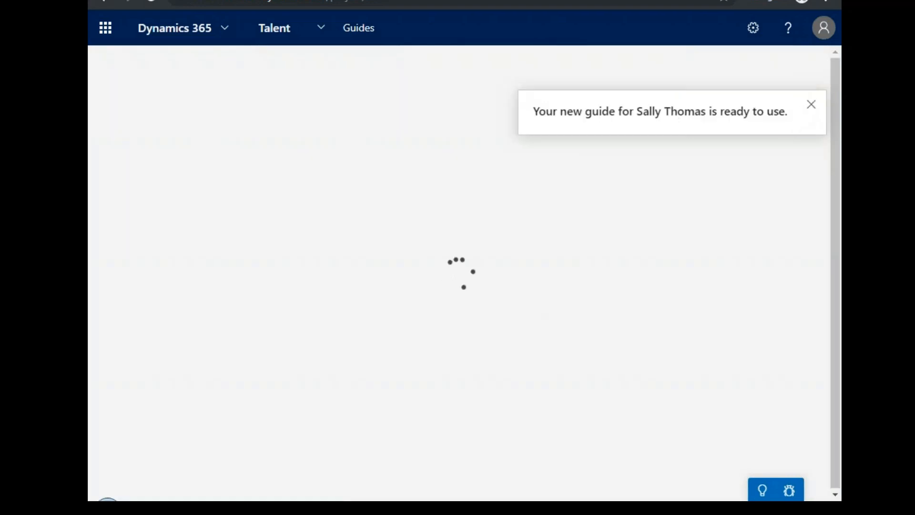
click(811, 105)
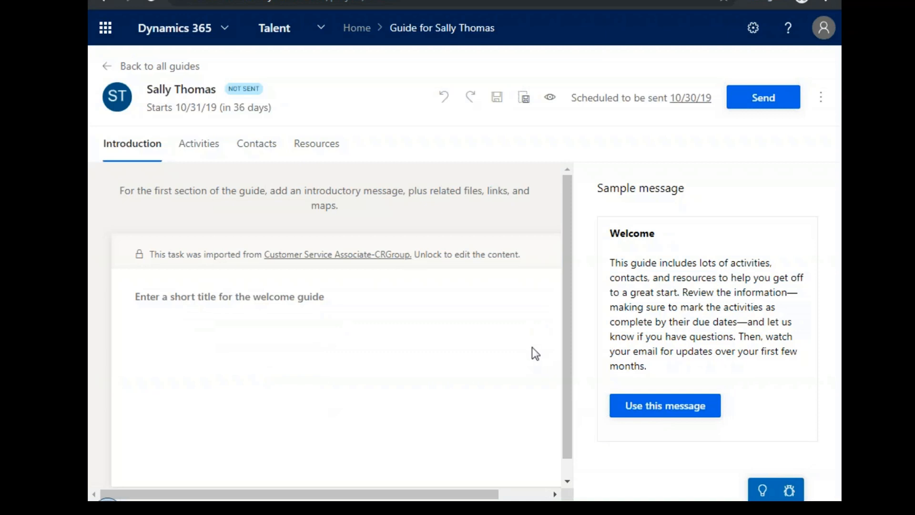
Use the sample Welcome message for the guide's introduction and check the introduction content.
click(694, 407)
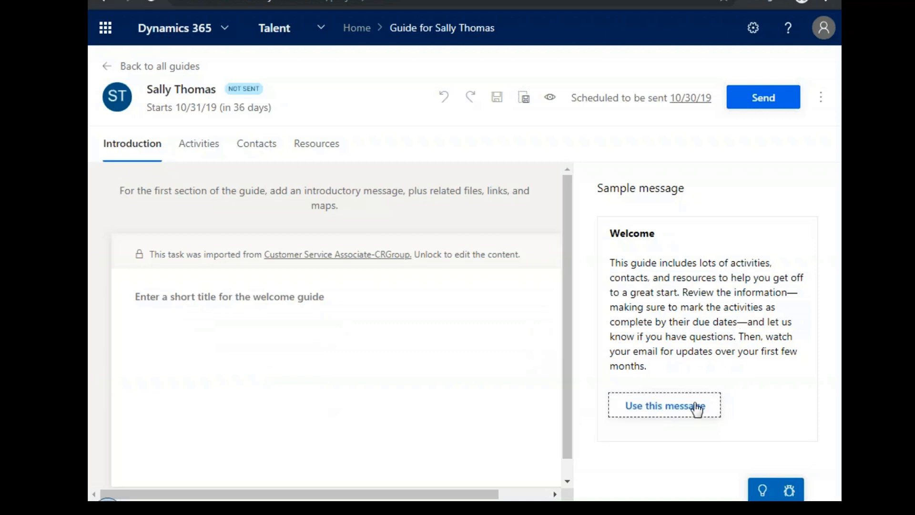
click(644, 408)
click(471, 296)
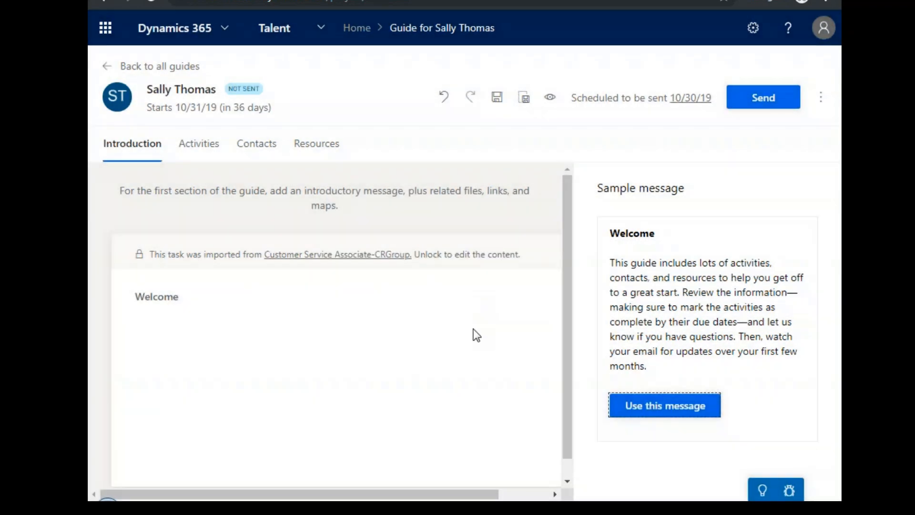
scroll(439, 311, down, 1)
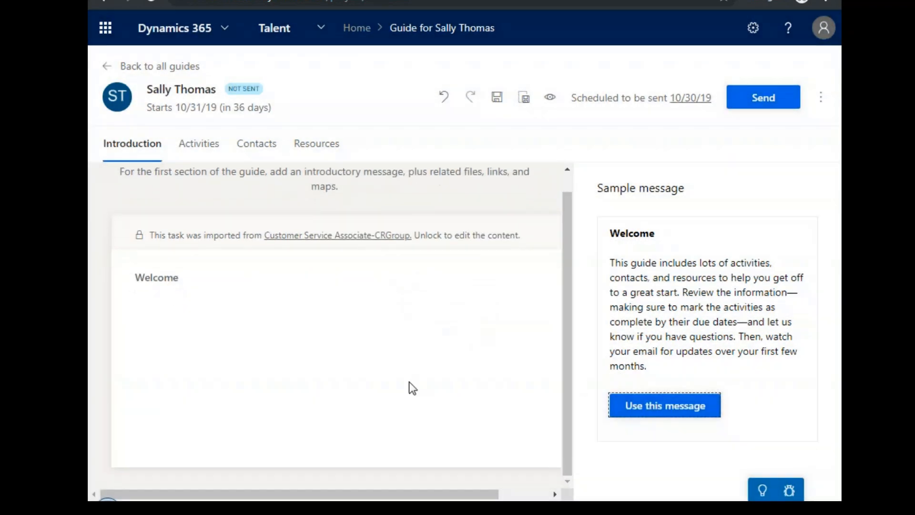
Review the guide's activities and the content types available to add, such as YouTube, Sway and Microsoft Forms.
click(184, 149)
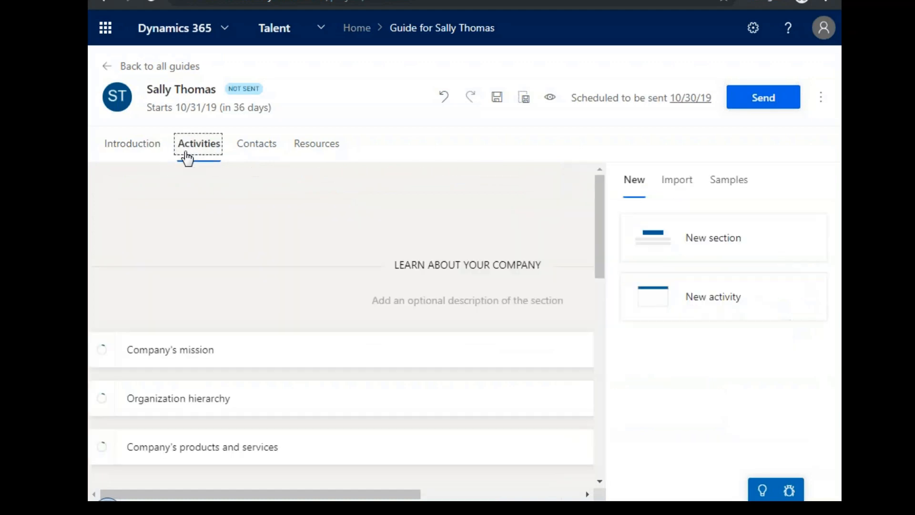
scroll(356, 333, down, 3)
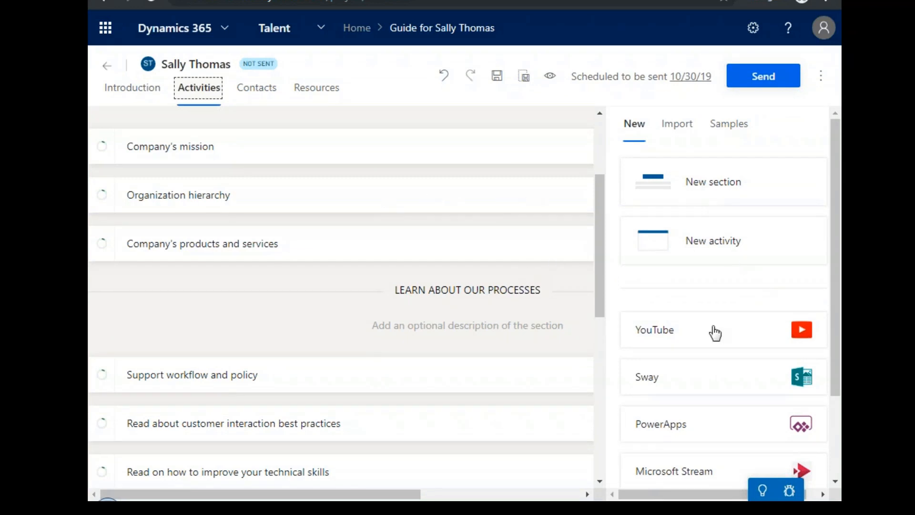
scroll(714, 332, down, 3)
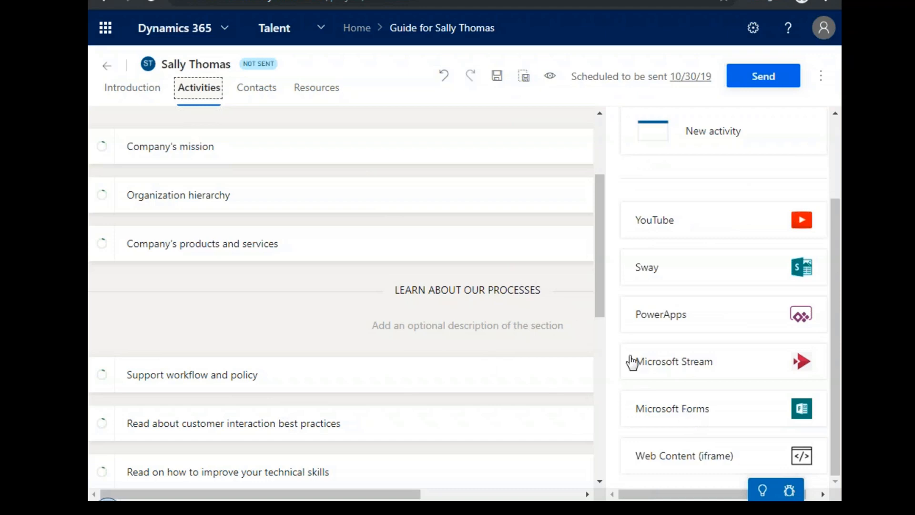
scroll(348, 294, up, 3)
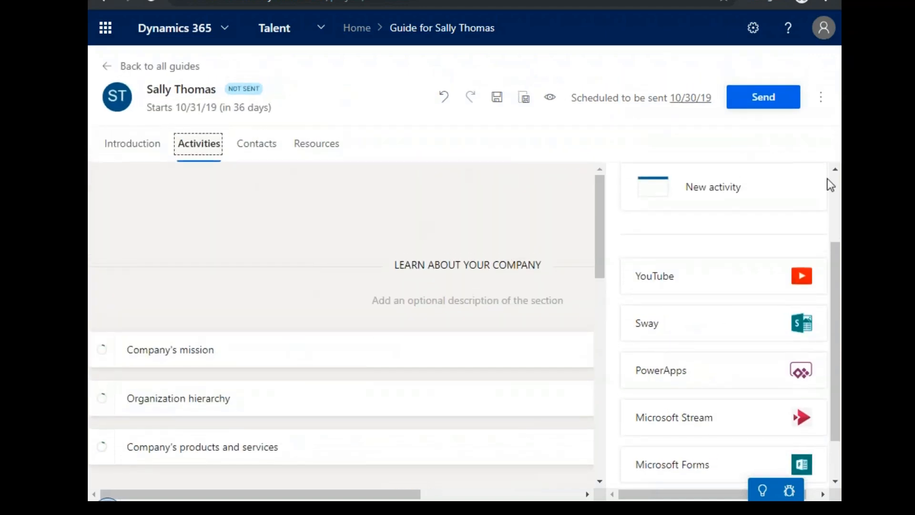
Check the guide's contacts and its additional actions, such as sharing, archiving and unlocking, without choosing any.
click(243, 155)
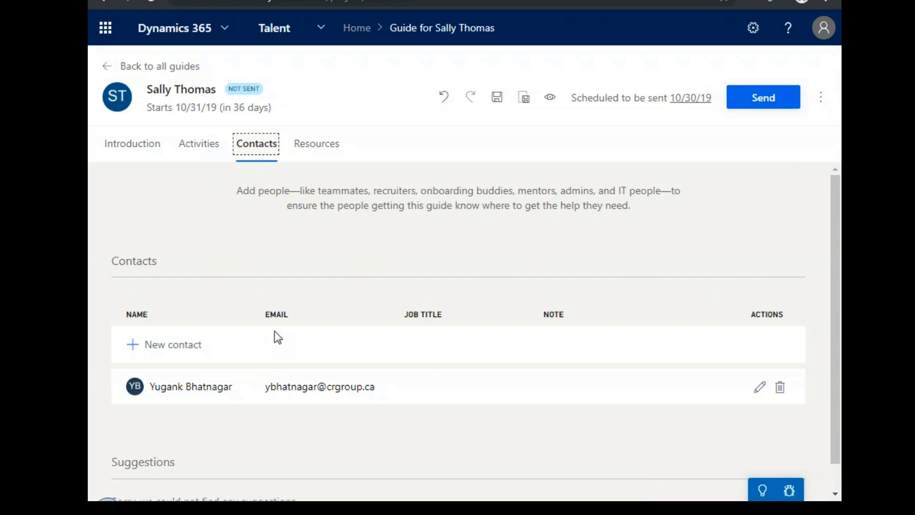
click(816, 109)
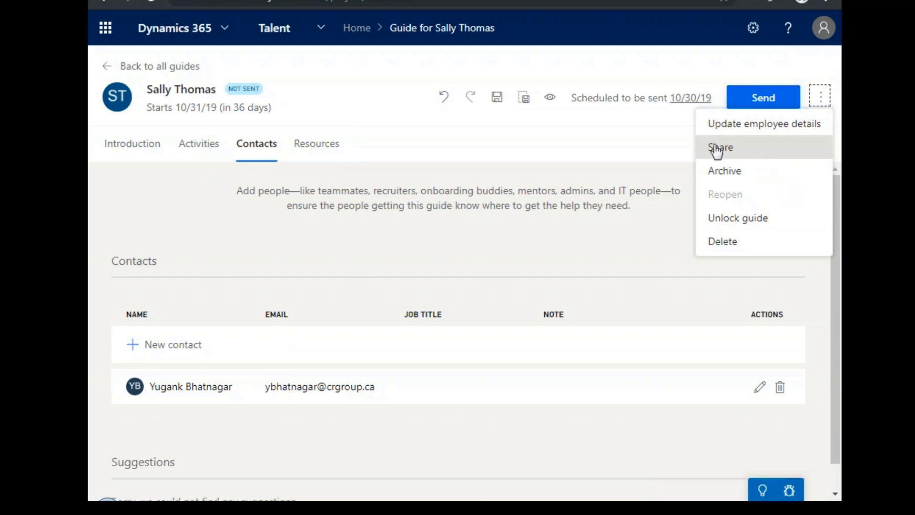
click(640, 133)
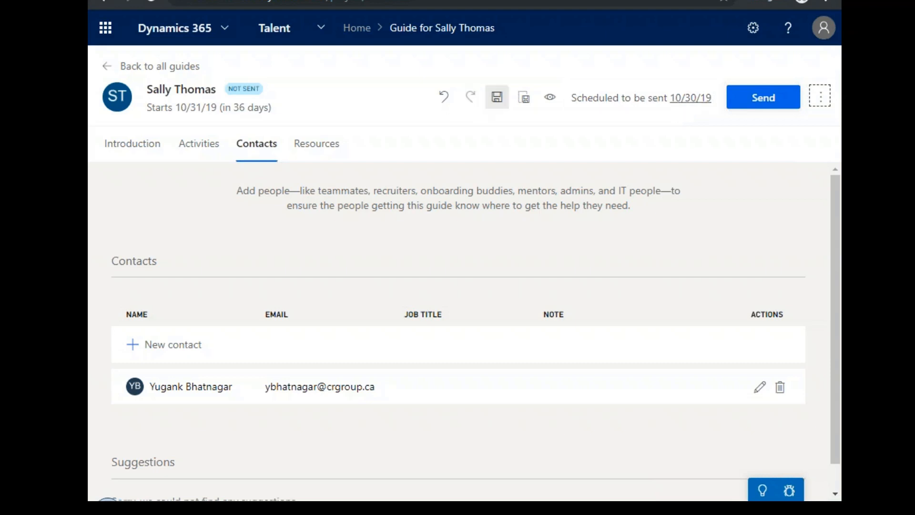
Preview the guide as the new hire sees it, examine its activities and recommended contacts, and return to the guide editor.
click(551, 99)
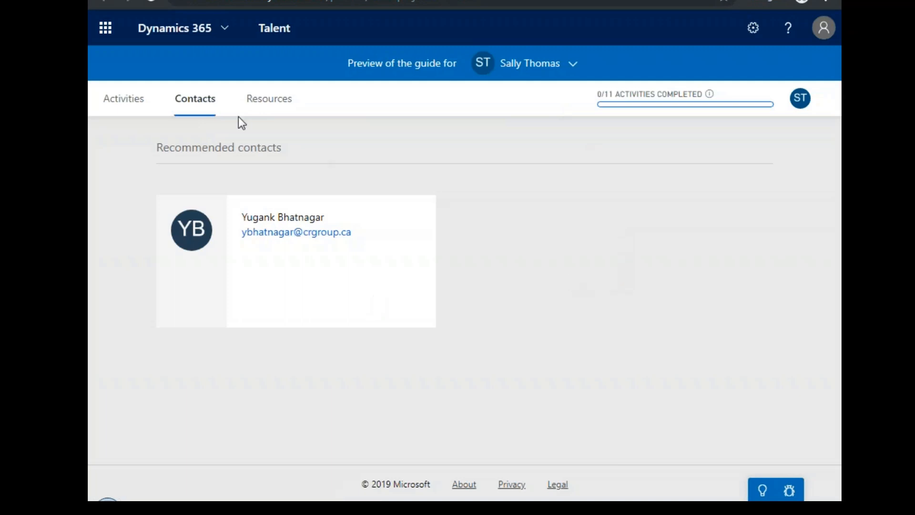
click(124, 99)
scroll(443, 295, down, 3)
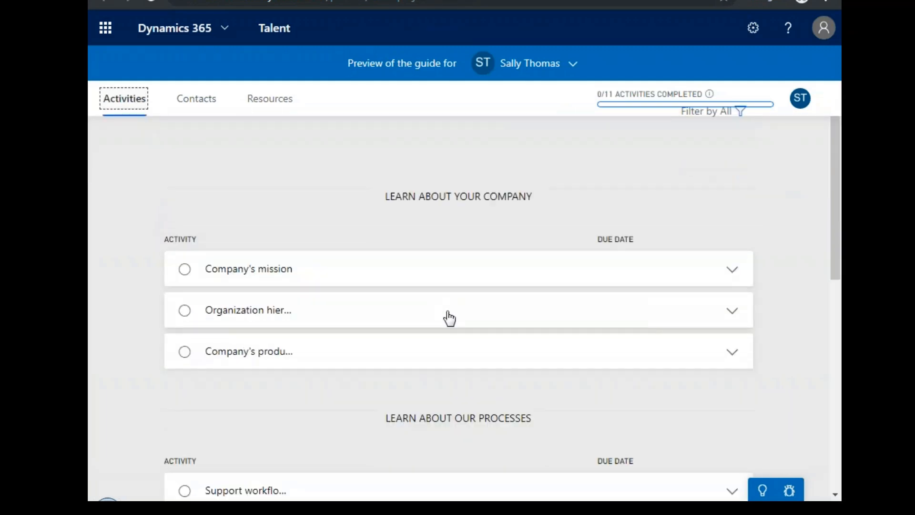
scroll(450, 319, down, 6)
click(215, 109)
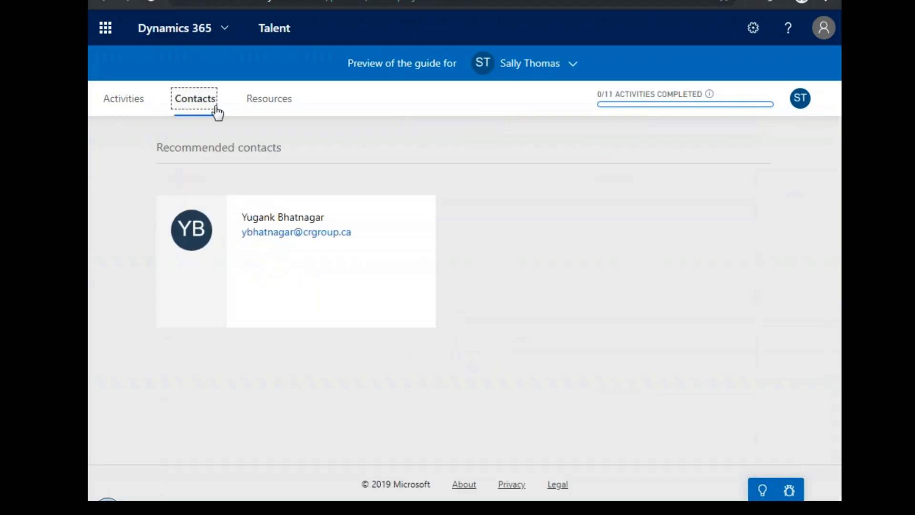
click(124, 108)
click(183, 1)
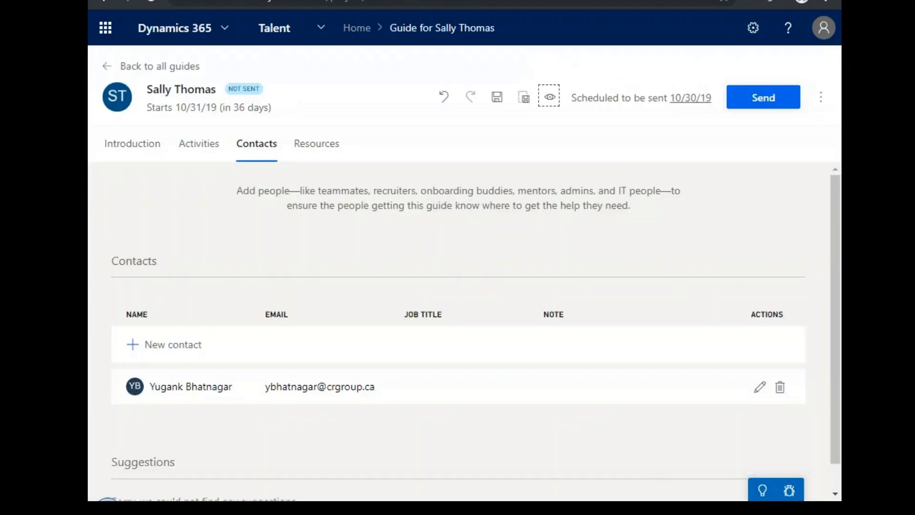
click(328, 1)
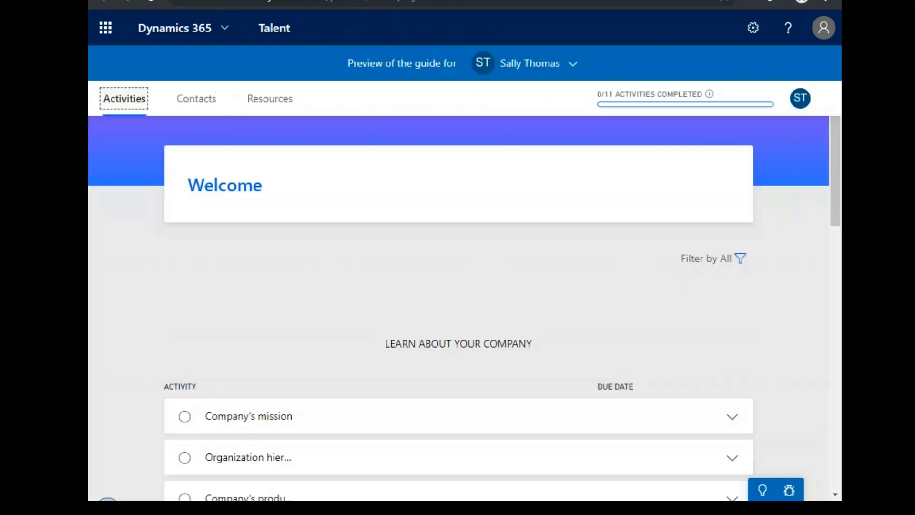
click(183, 1)
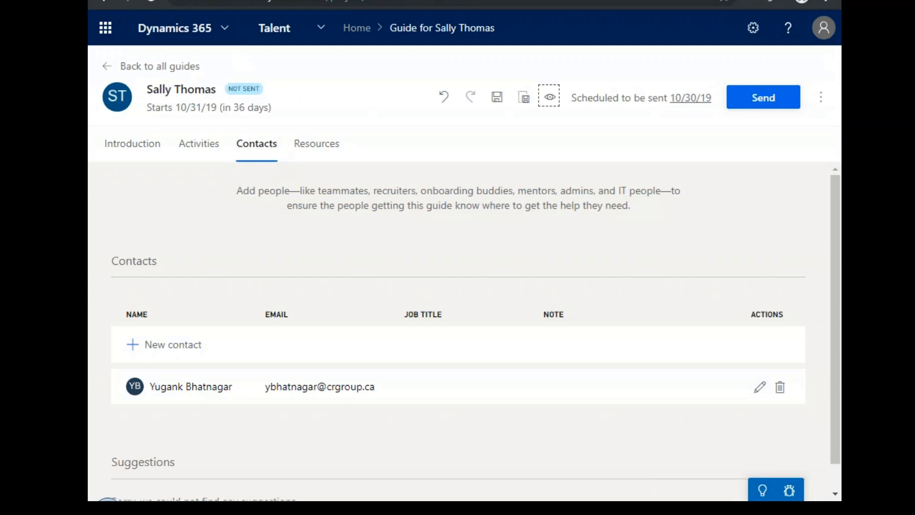
Switch from the onboarding guide to the Human Resources app in Talent.
click(321, 30)
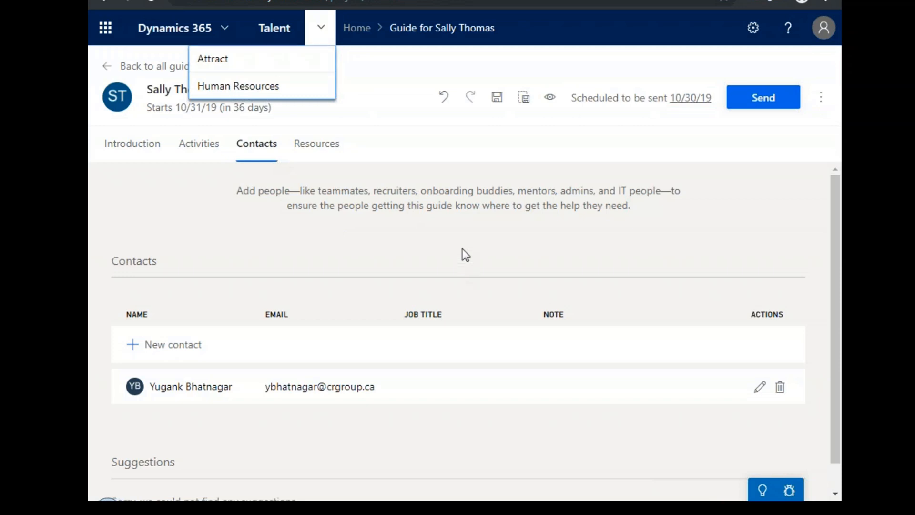
key(Escape)
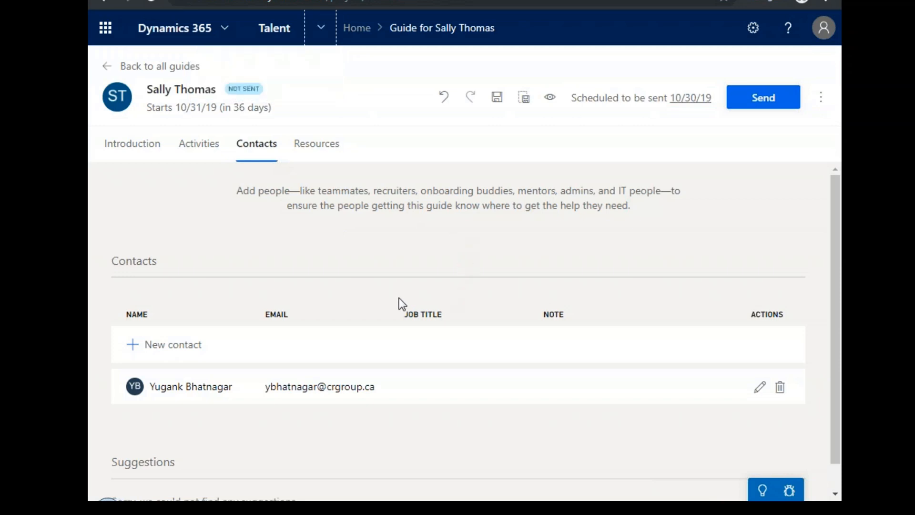
click(322, 35)
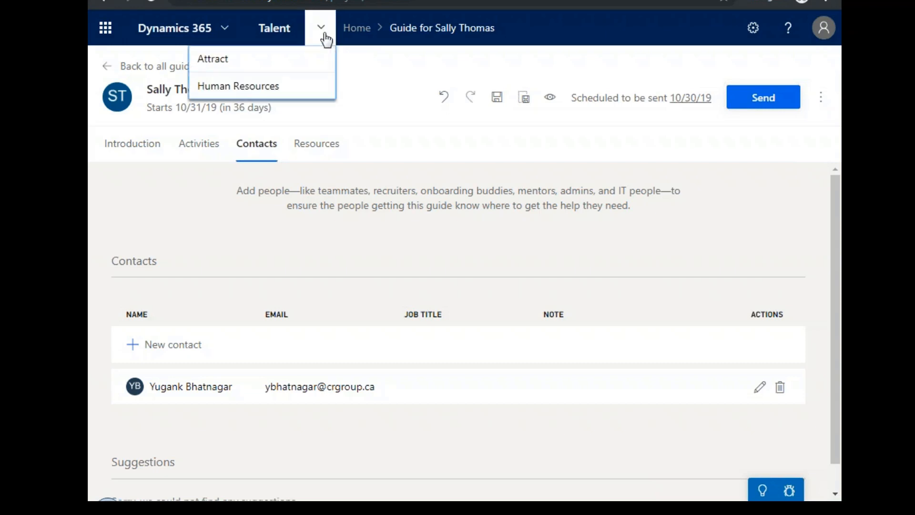
click(278, 91)
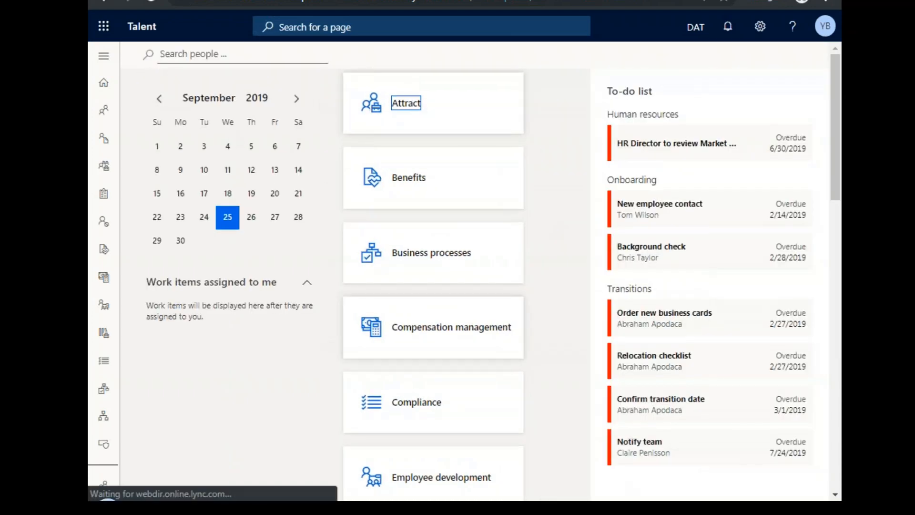
Expand the Human Resources navigation, look through its modules, and check the available settings options.
click(103, 56)
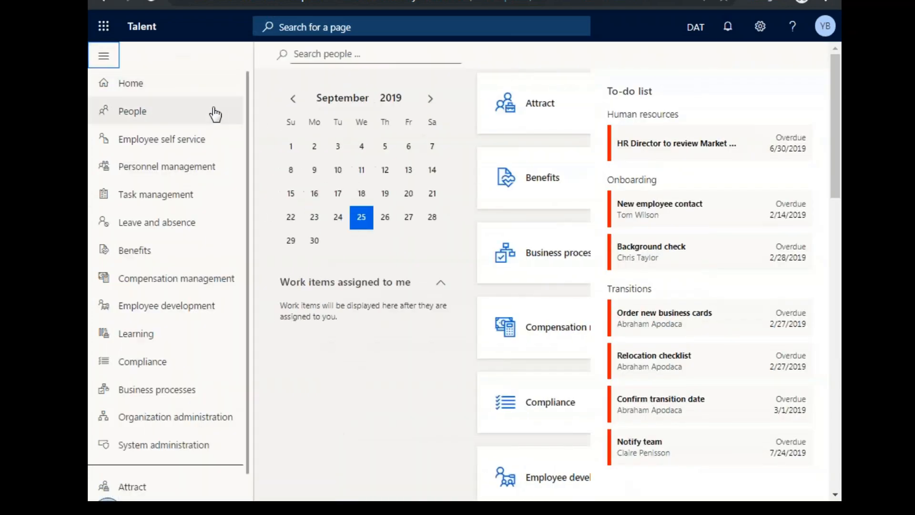
scroll(222, 419, down, 1)
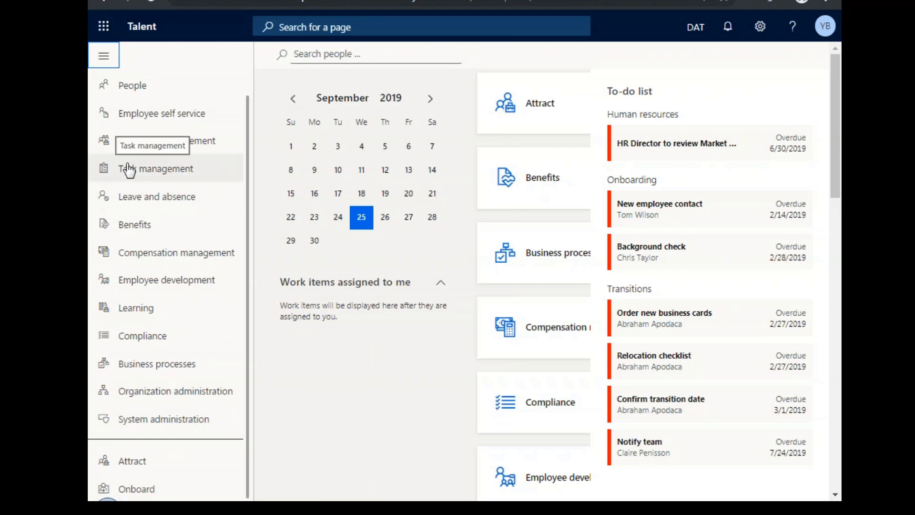
click(760, 27)
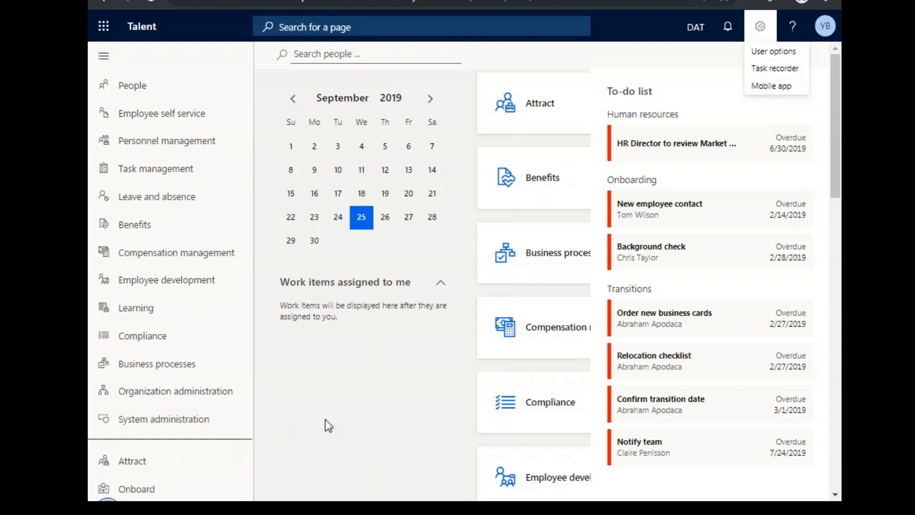
click(342, 422)
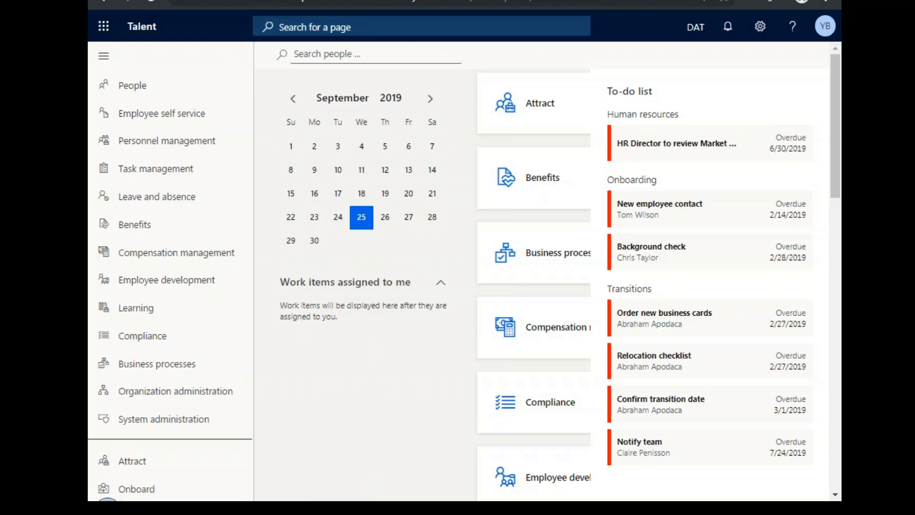
Switch to the PowerPoint presentation and show slide 23, "Questions?", as a full-screen slide show on this display instead of Presenter View.
key(alt+Tab)
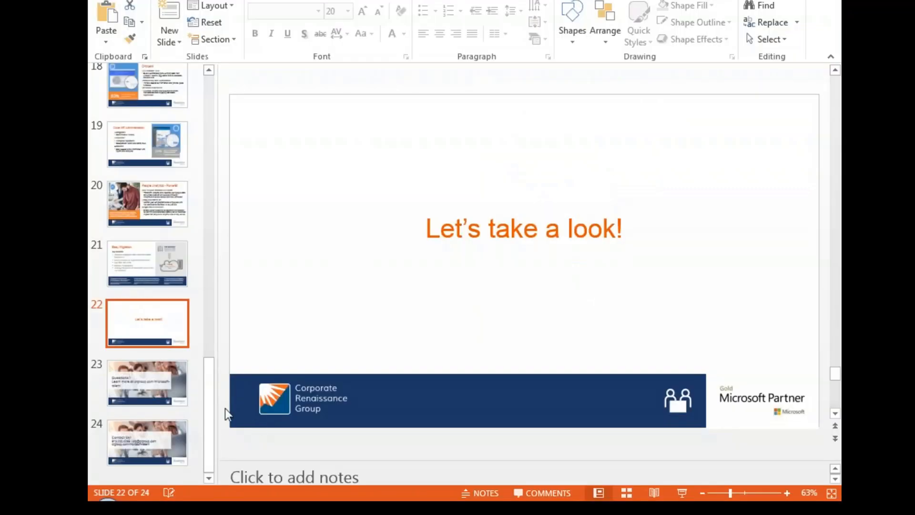
click(166, 382)
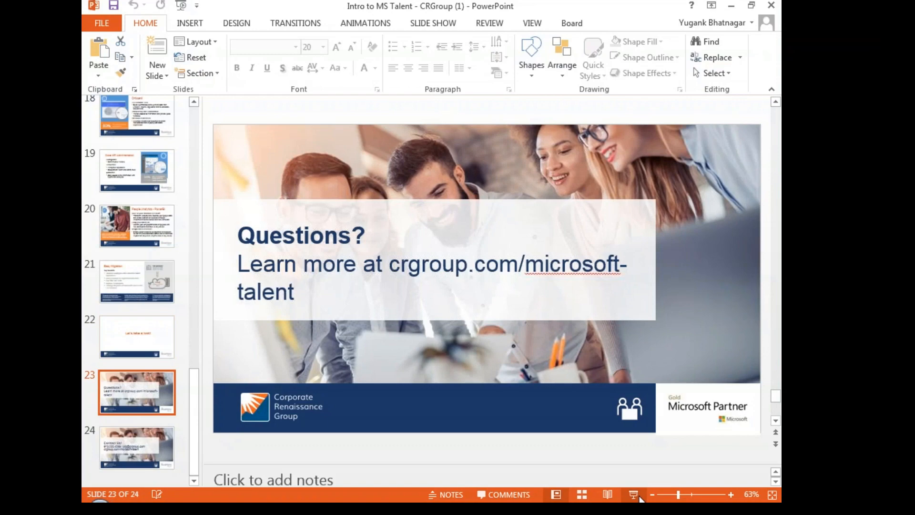
click(638, 497)
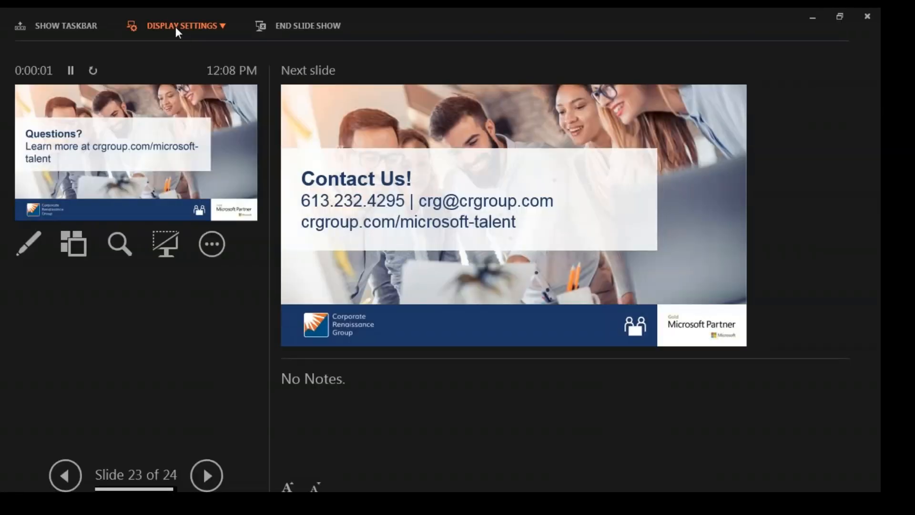
click(177, 27)
click(192, 48)
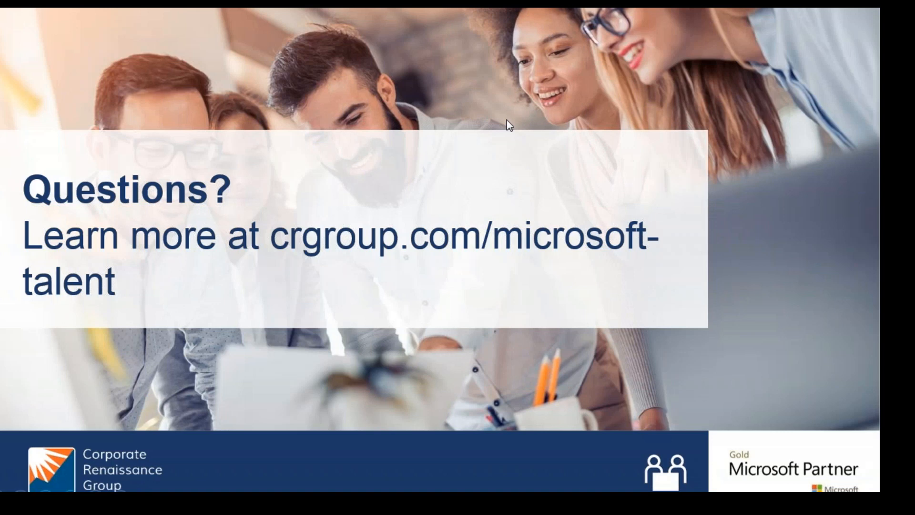